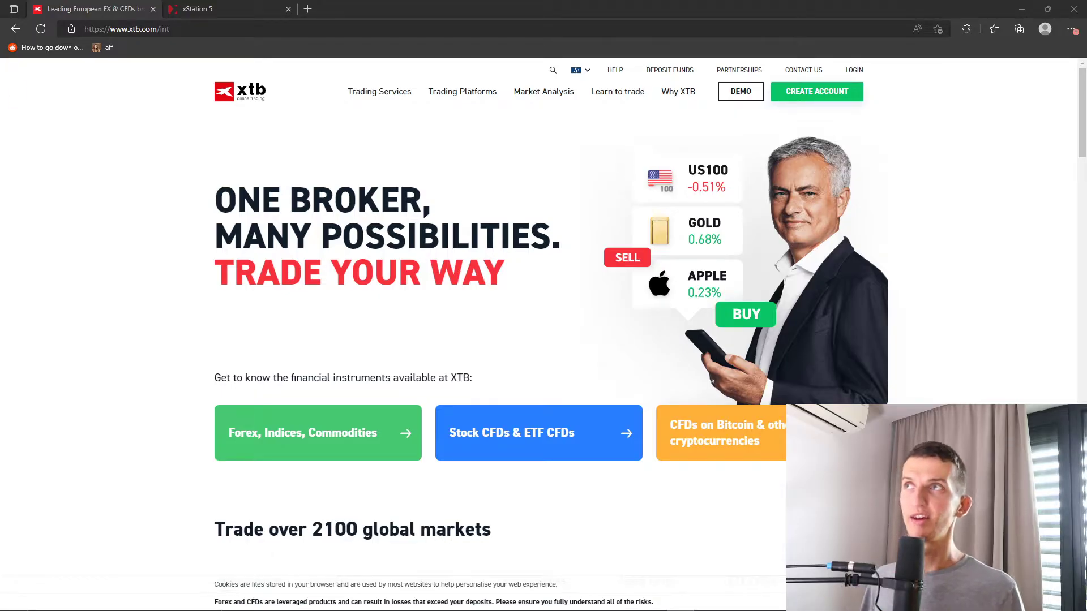
Step: Switch to the xStation 5 browser tab to open the demo trading platform
click(229, 7)
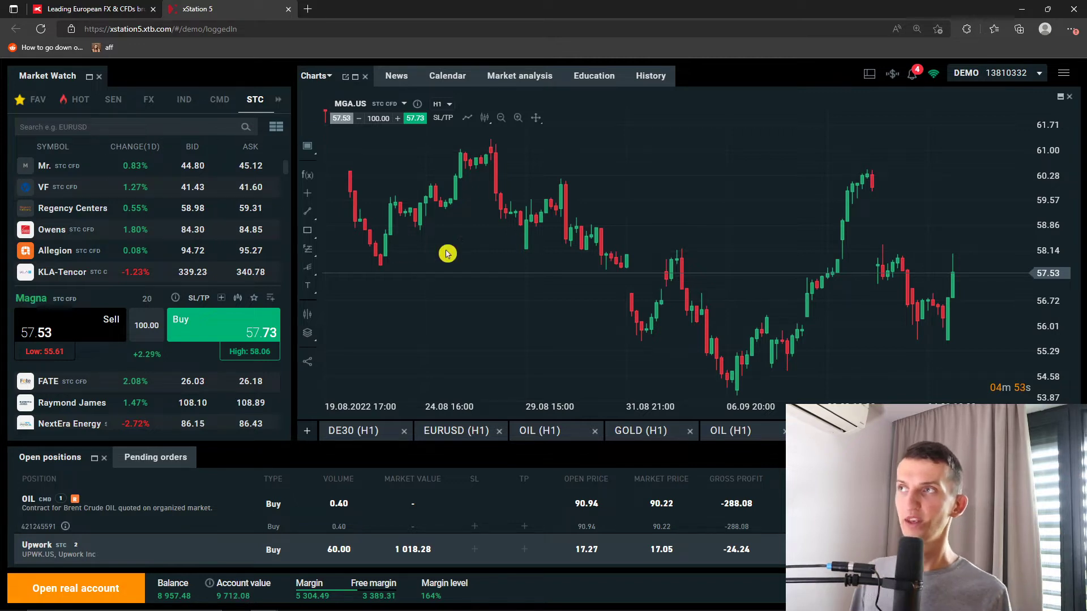
Step: Browse the HOT, sentiment, FX and IND instrument lists in Market Watch
click(77, 107)
click(113, 100)
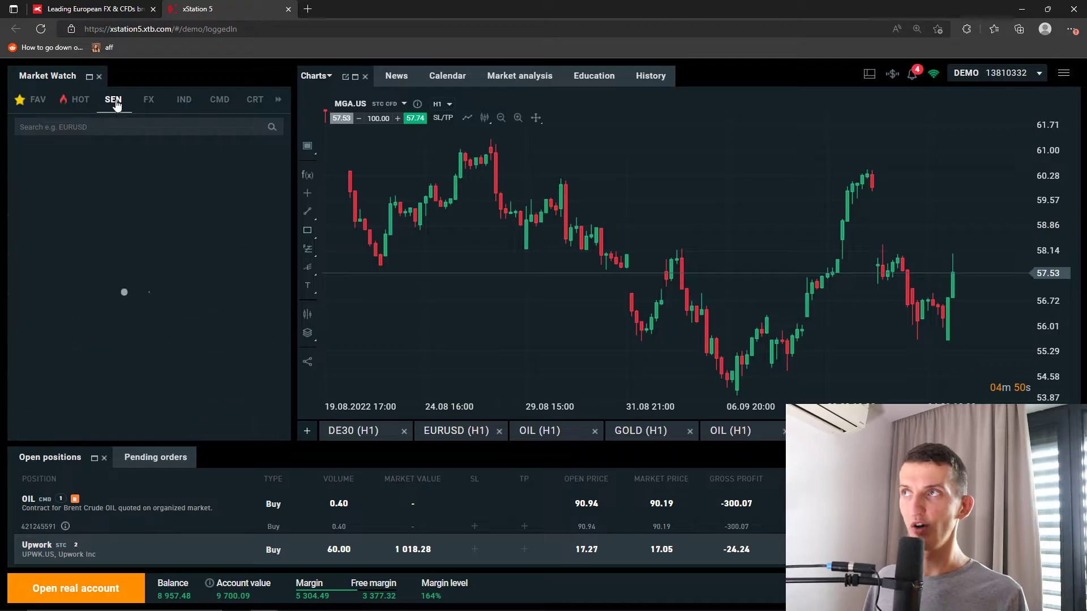
click(146, 104)
click(182, 106)
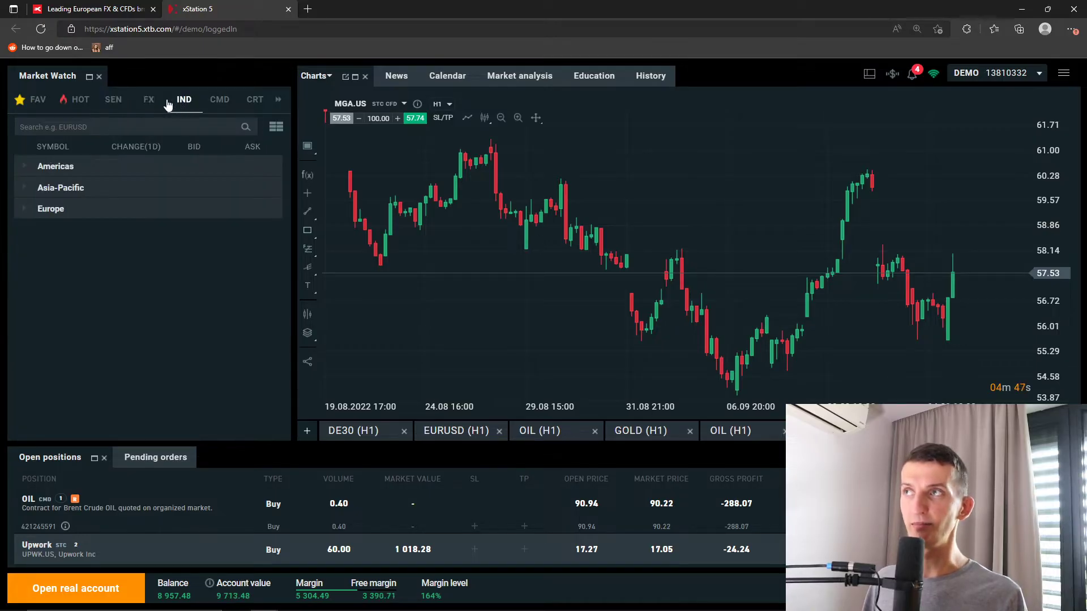
click(158, 104)
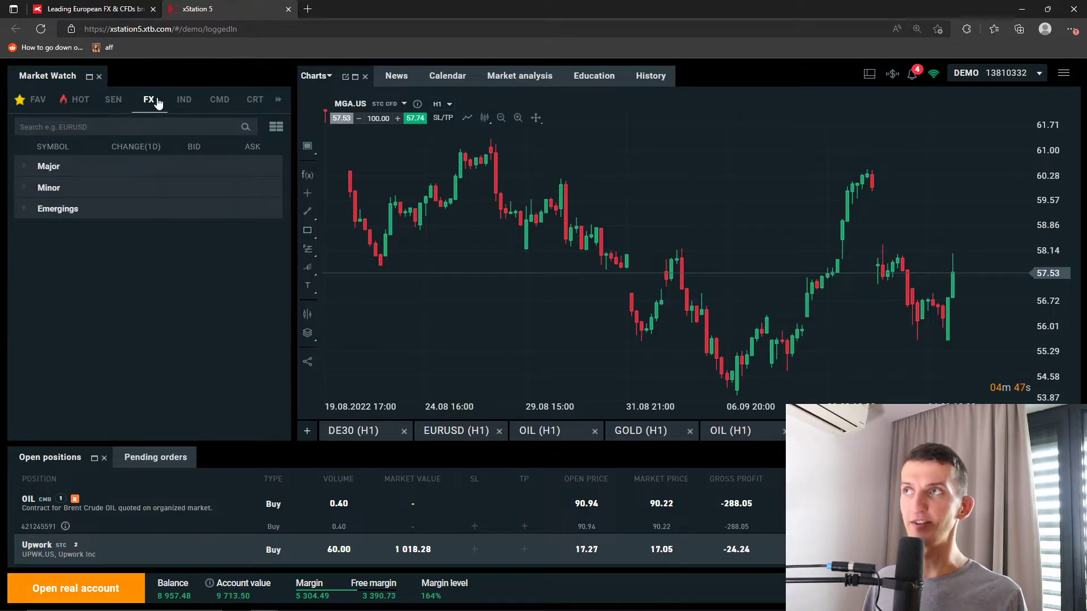
click(105, 101)
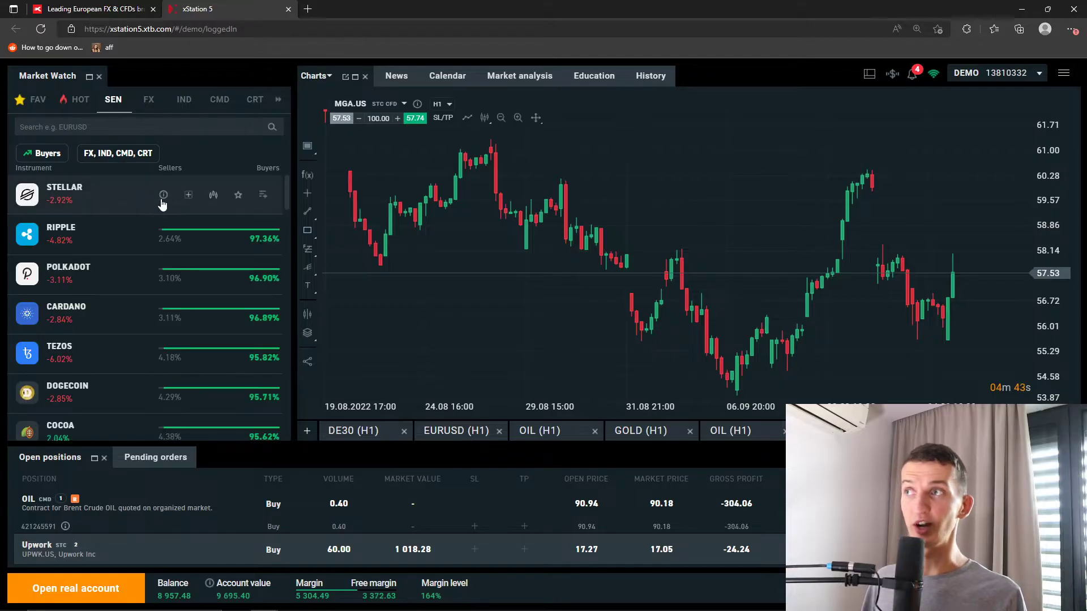
scroll(136, 234, down, 2)
scroll(136, 235, up, 2)
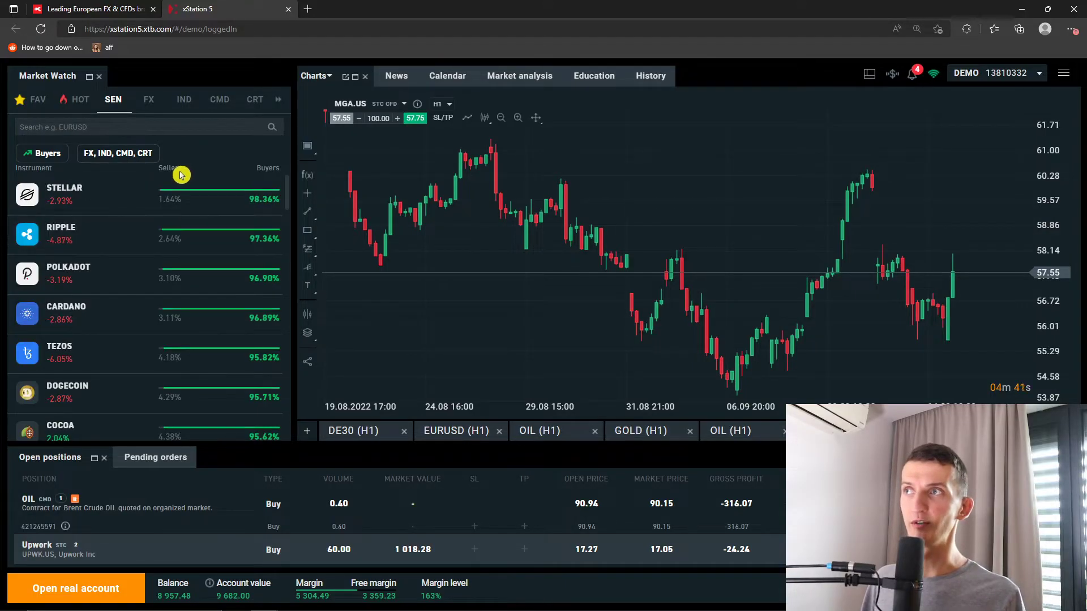
scroll(170, 187, down, 6)
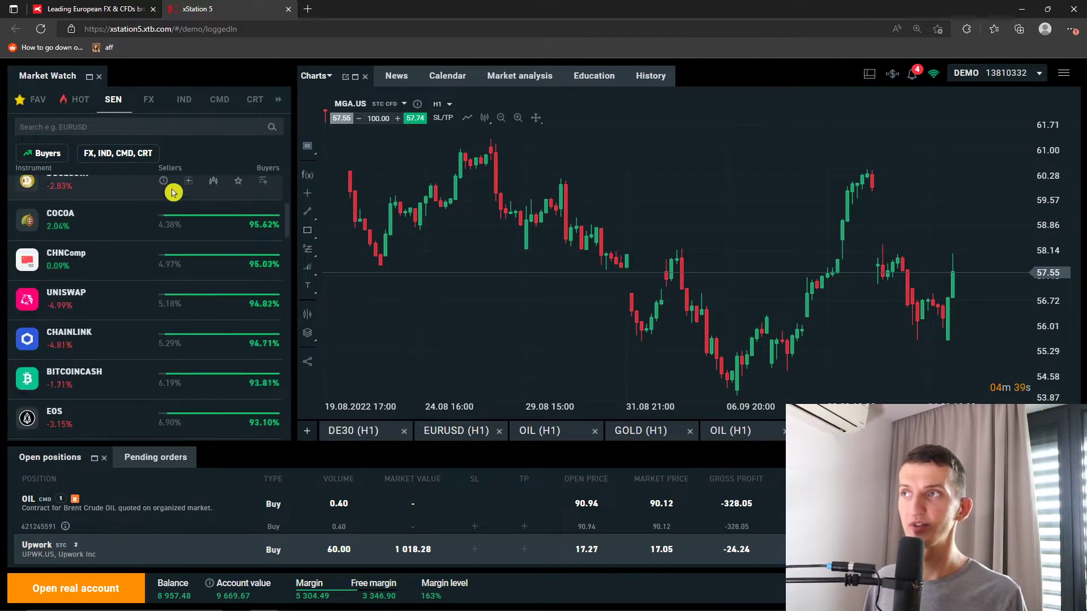
scroll(170, 190, up, 6)
Step: Show commodities and expand then collapse the Energy, Industrial metals and Livestock groups
click(217, 101)
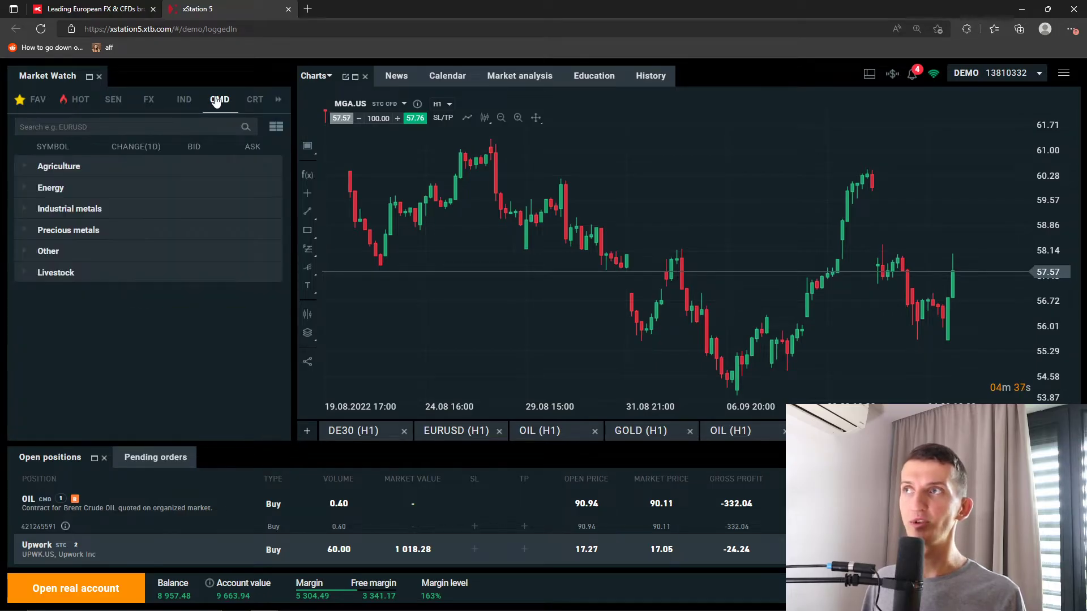
click(32, 190)
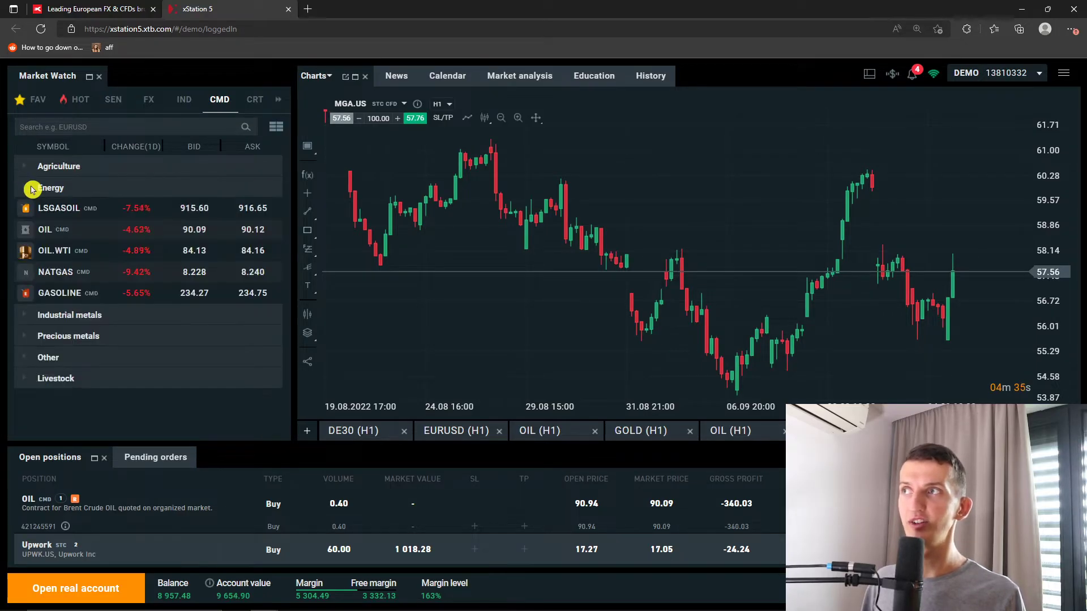
click(32, 192)
click(26, 209)
click(26, 212)
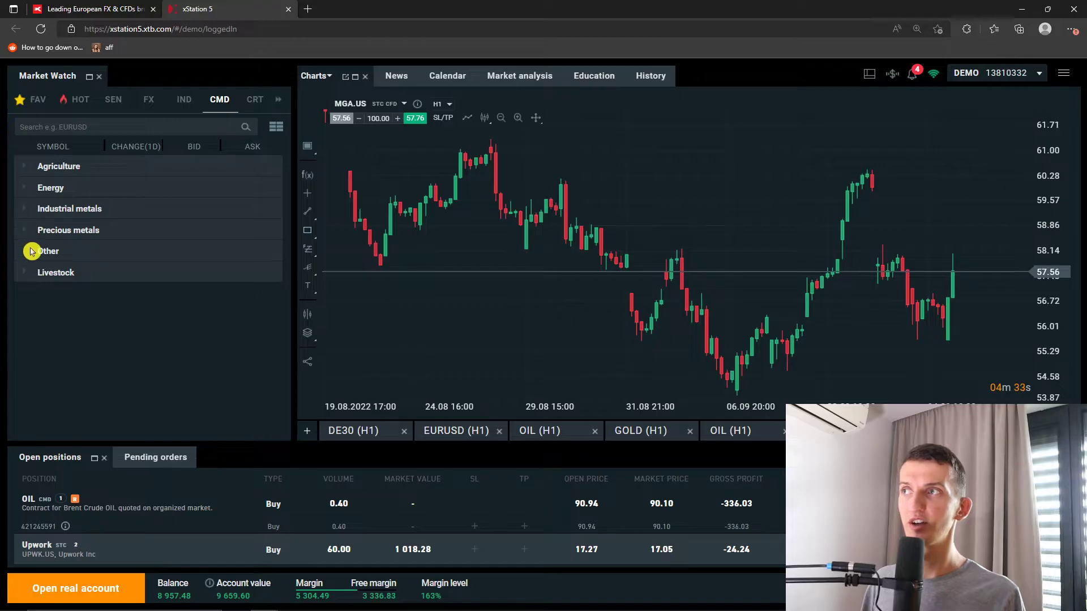
click(32, 273)
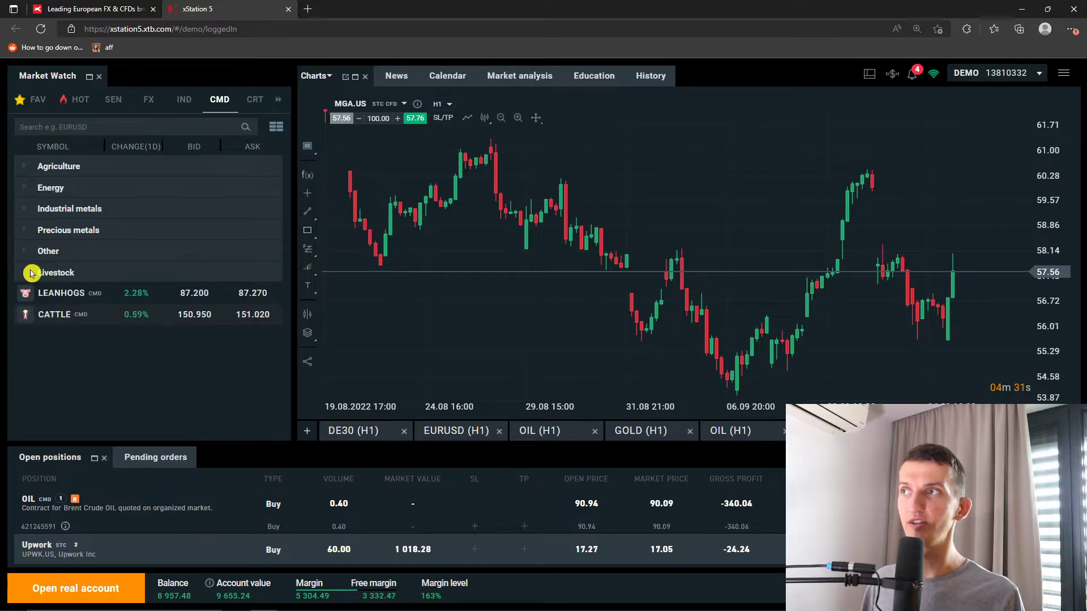
click(32, 272)
Step: View the crypto instruments list, then switch the watch list to Stocks
click(249, 101)
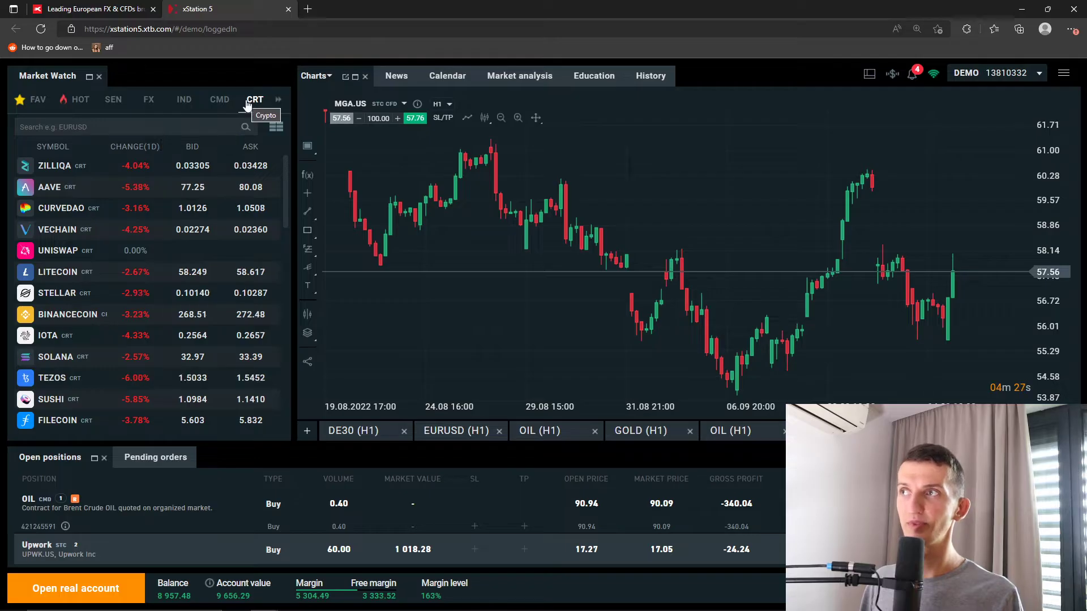
click(279, 102)
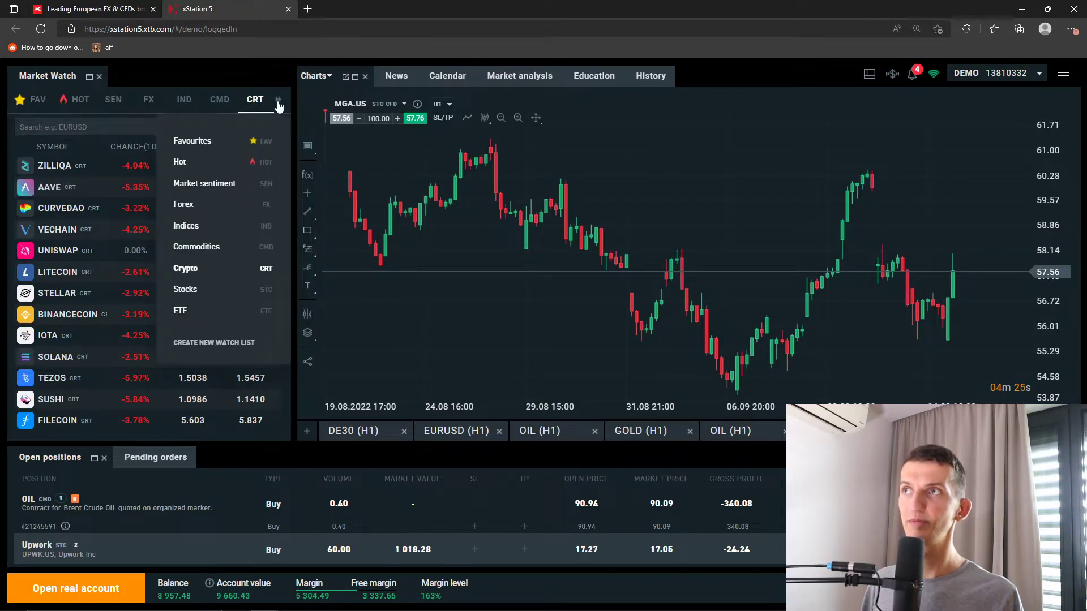
click(213, 304)
Step: Expand the Stocks group into countries and list one country's stocks
click(29, 171)
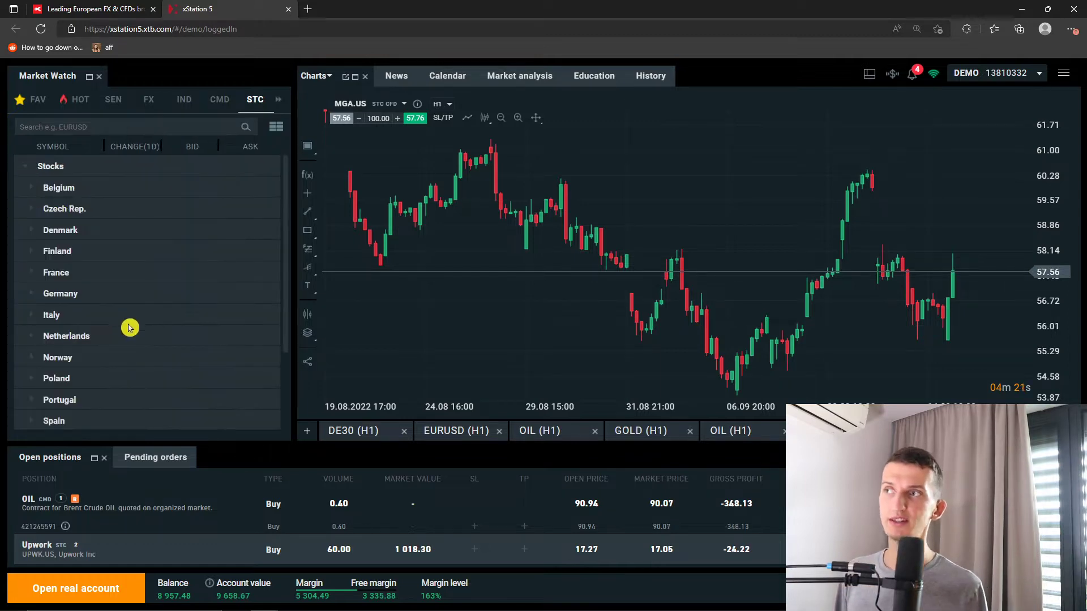
scroll(53, 395, down, 2)
scroll(39, 396, up, 2)
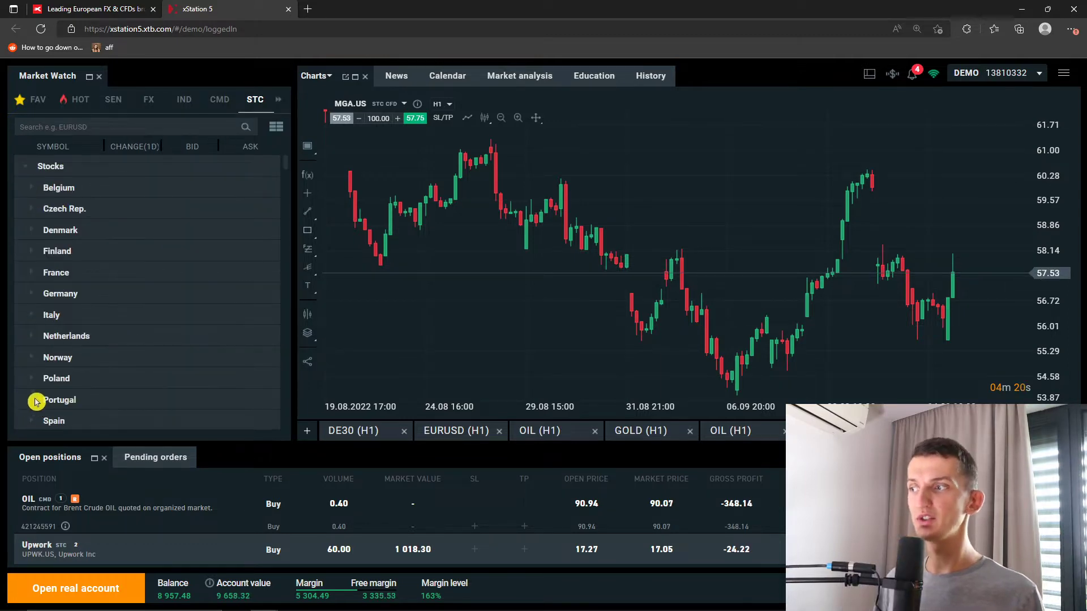
click(101, 335)
scroll(102, 343, down, 5)
scroll(125, 334, up, 3)
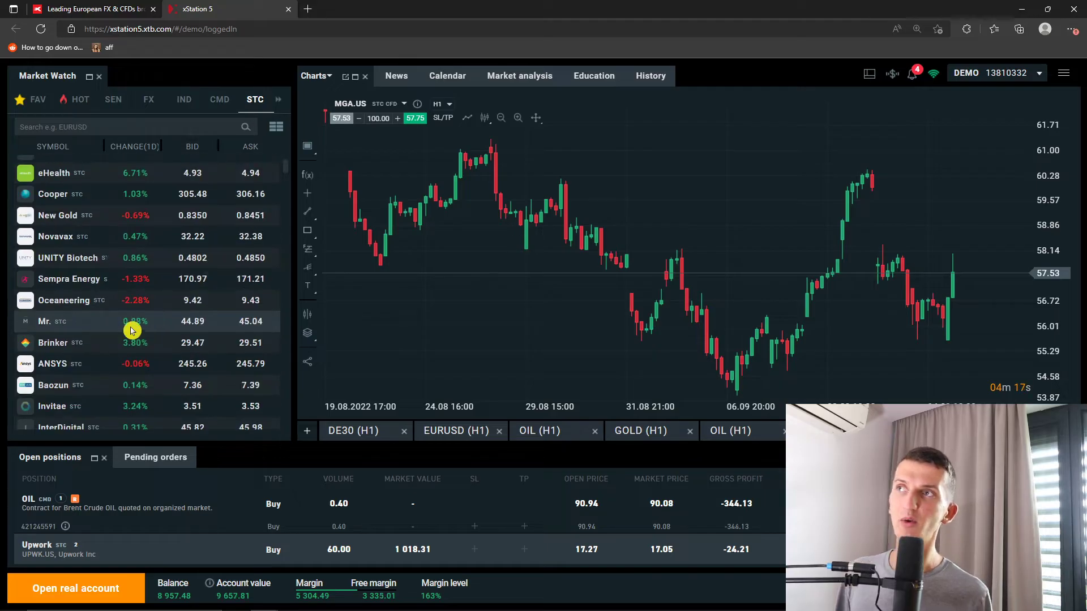
Step: Toggle the Click & Trade buy/sell tile view on and off twice
click(274, 128)
click(272, 128)
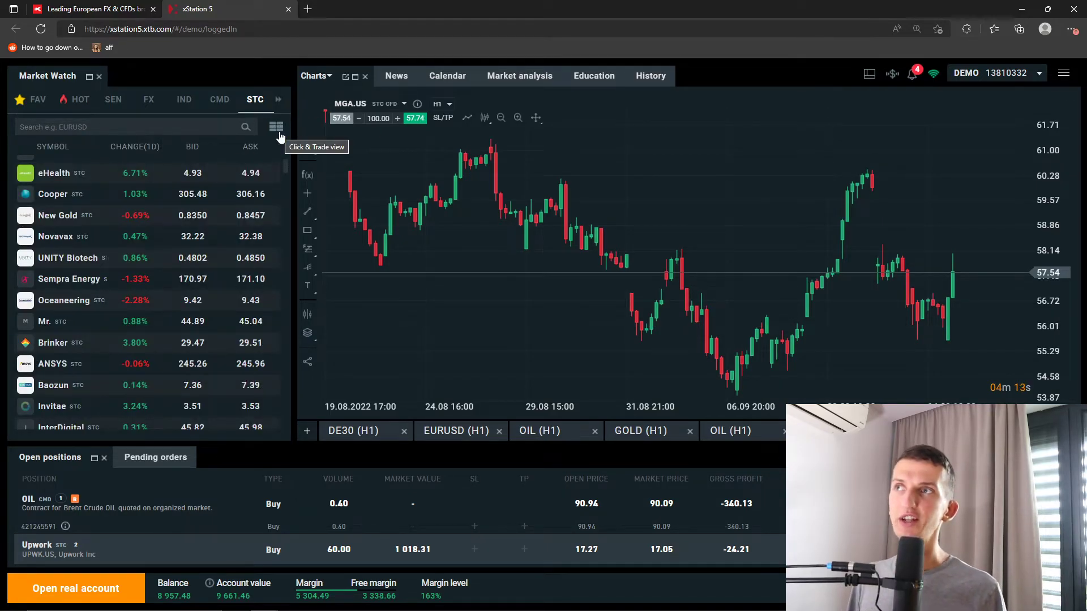
click(277, 130)
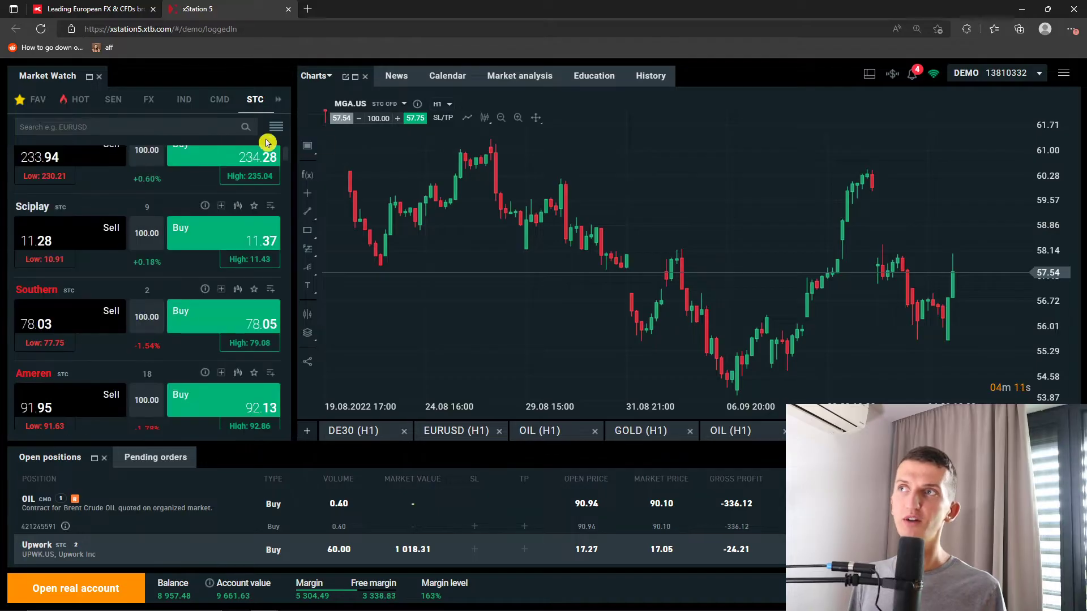
click(276, 128)
Step: Scroll the US stocks down to Upwork and open its trading panel
scroll(142, 218, down, 3)
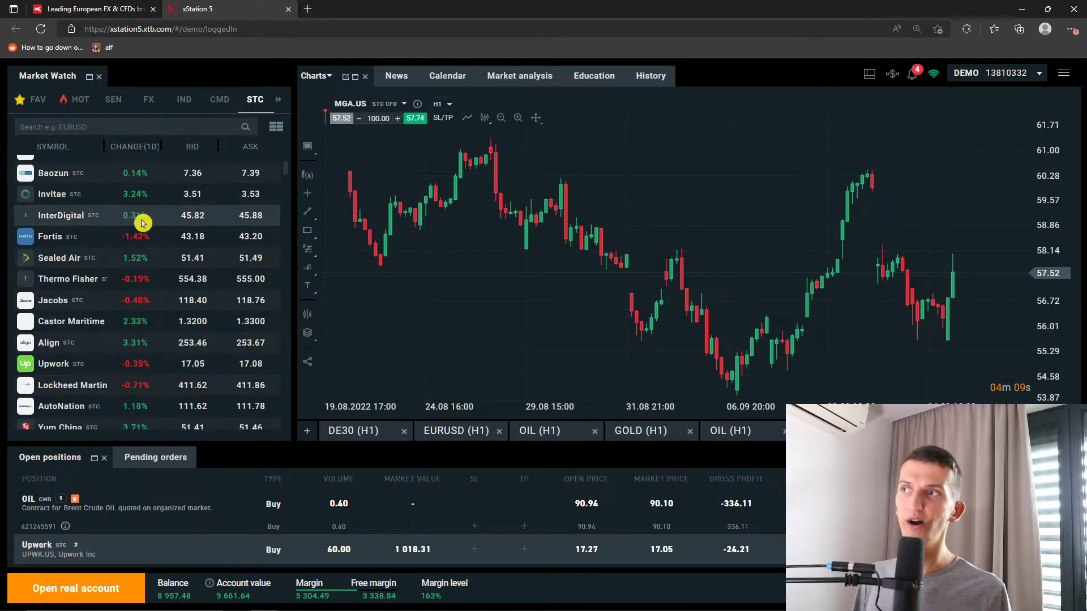
scroll(140, 228, up, 6)
scroll(140, 228, up, 4)
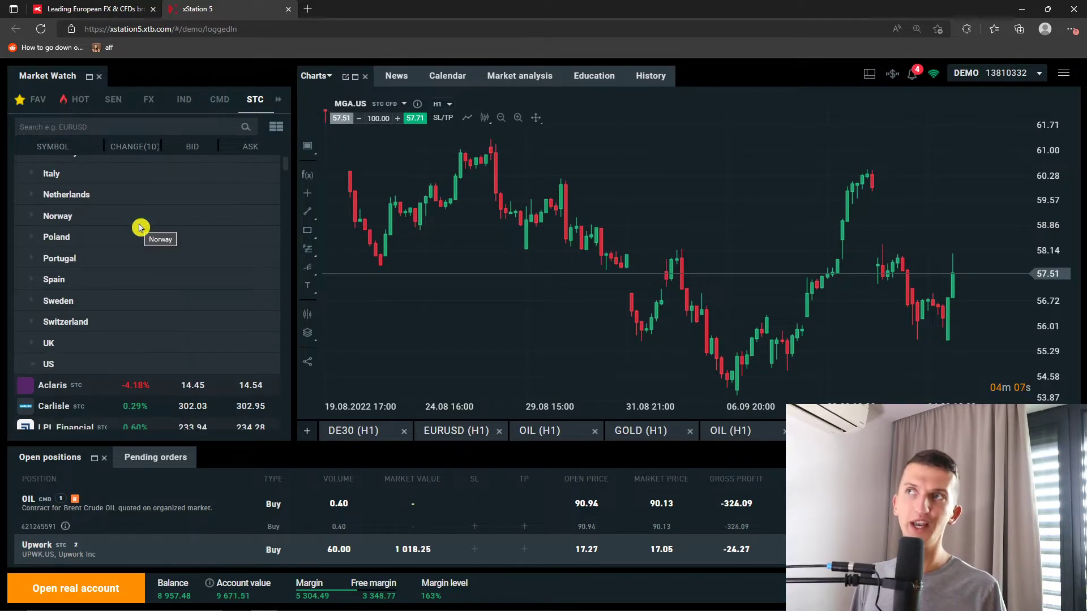
scroll(114, 198, up, 3)
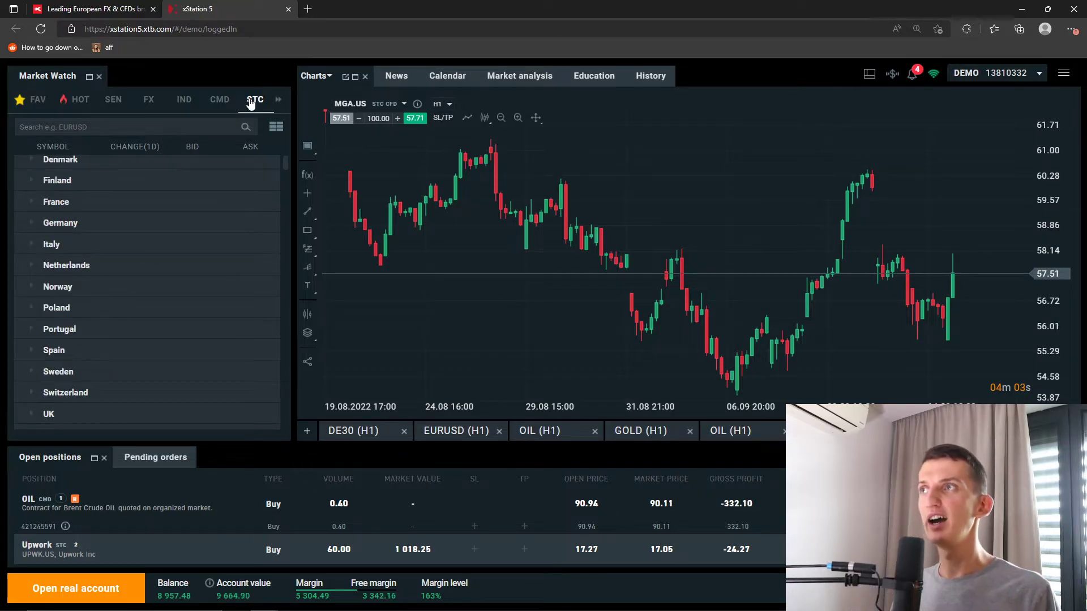
scroll(145, 203, up, 3)
scroll(145, 203, down, 3)
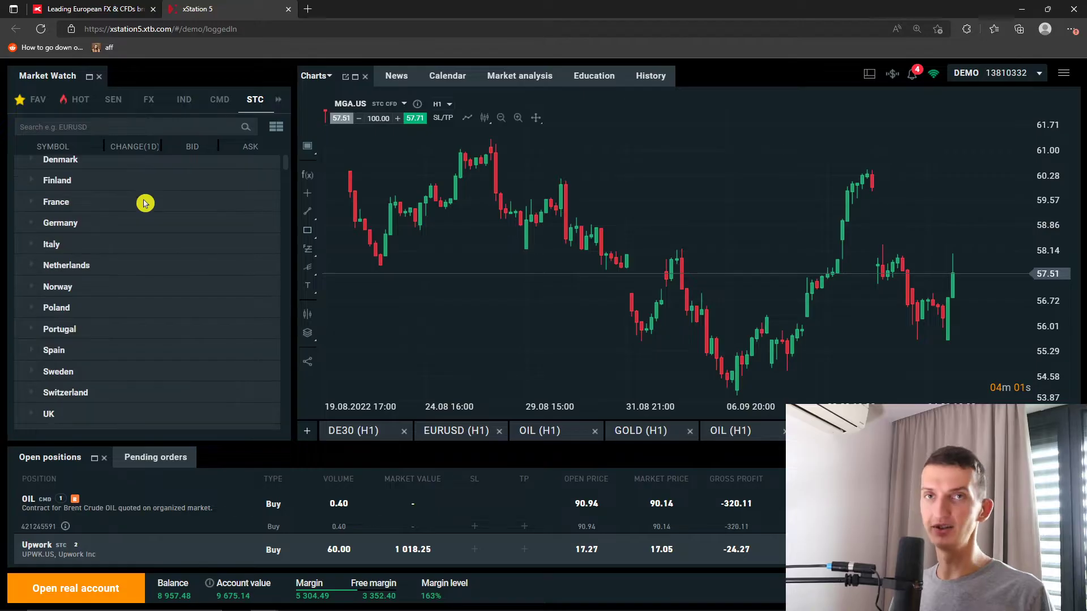
scroll(145, 202, down, 3)
scroll(145, 203, down, 9)
scroll(145, 202, up, 3)
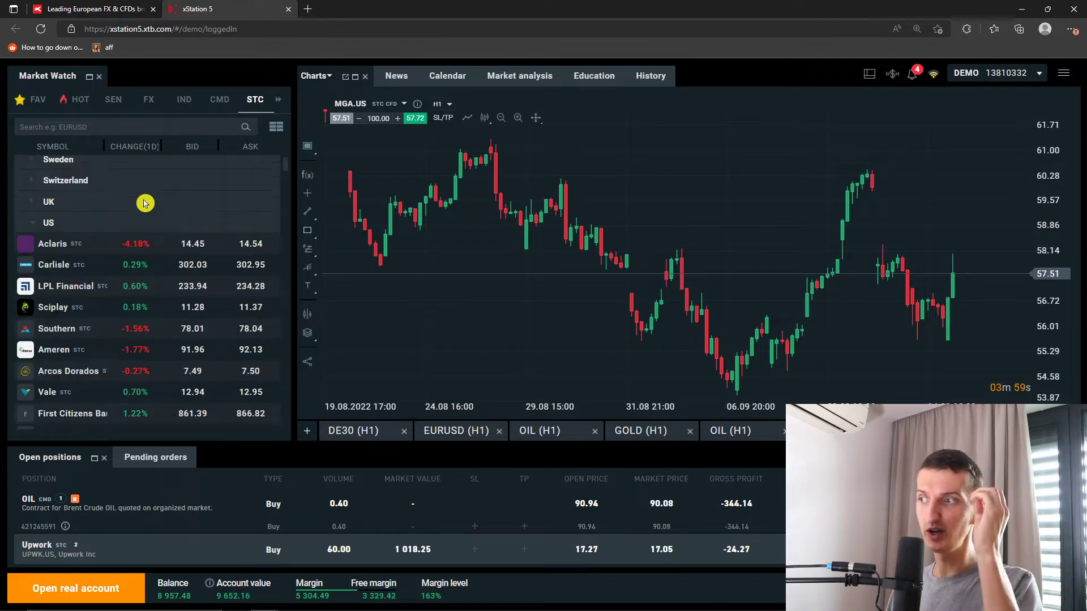
scroll(145, 202, up, 3)
scroll(74, 294, down, 3)
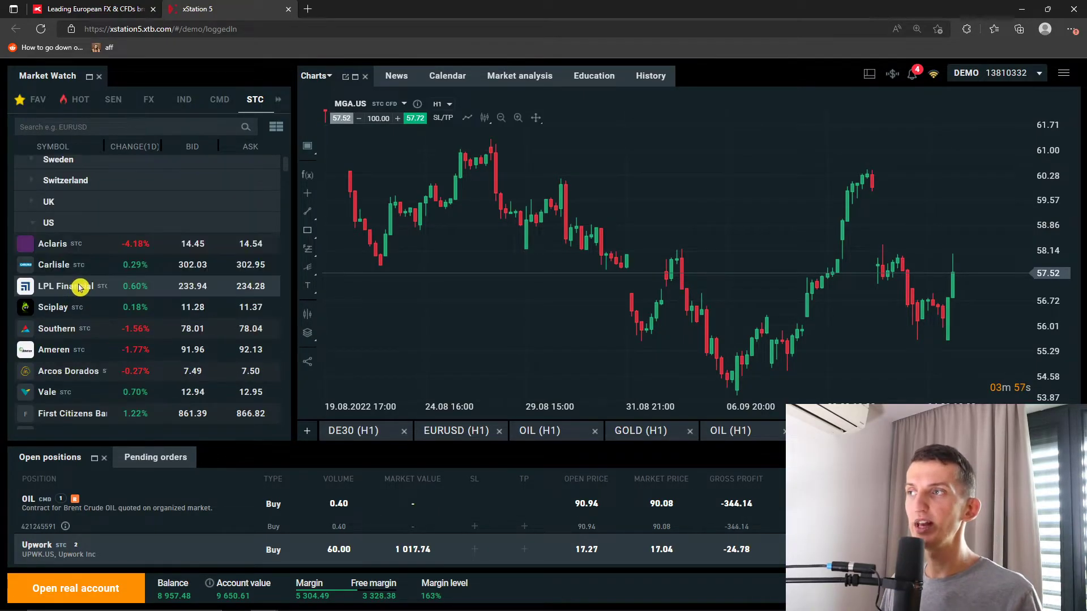
scroll(80, 288, down, 6)
scroll(84, 282, down, 10)
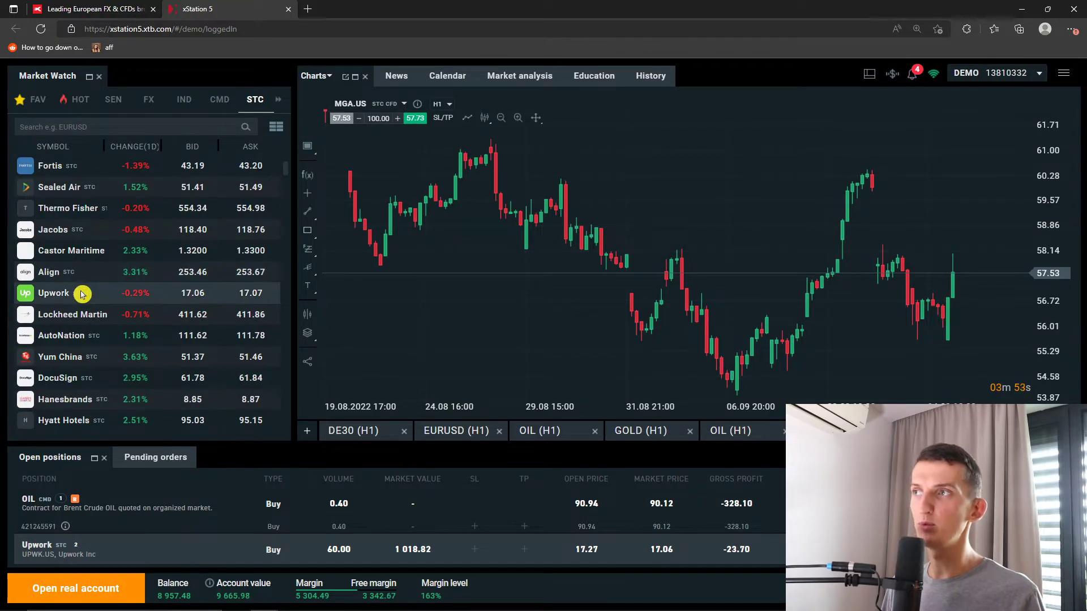
click(83, 292)
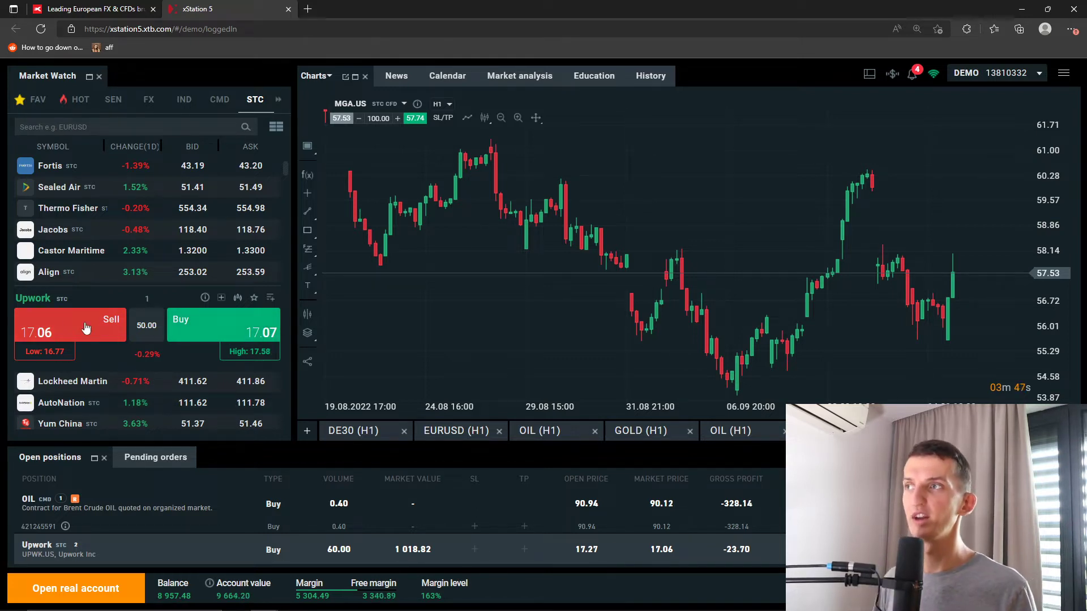
Step: Review Upwork's instrument information and key facts, then close the window
click(205, 299)
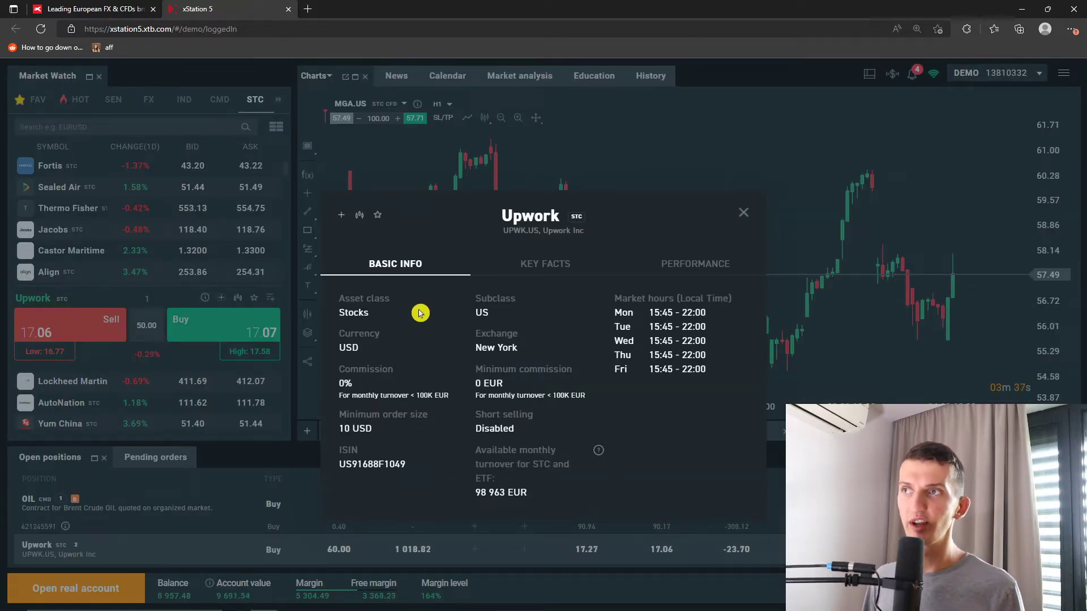
click(575, 269)
click(396, 270)
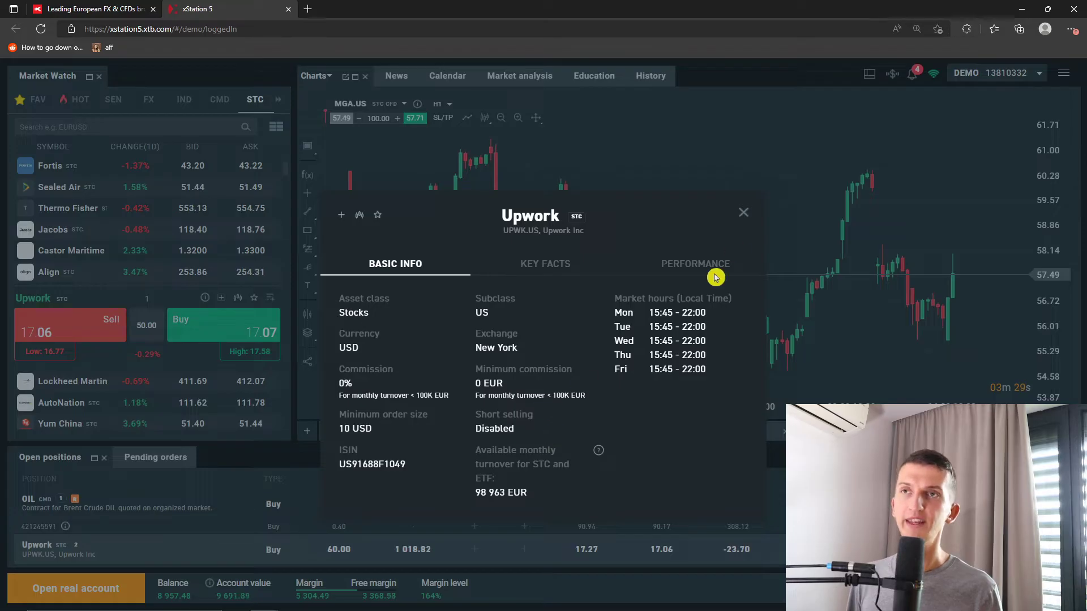
click(743, 213)
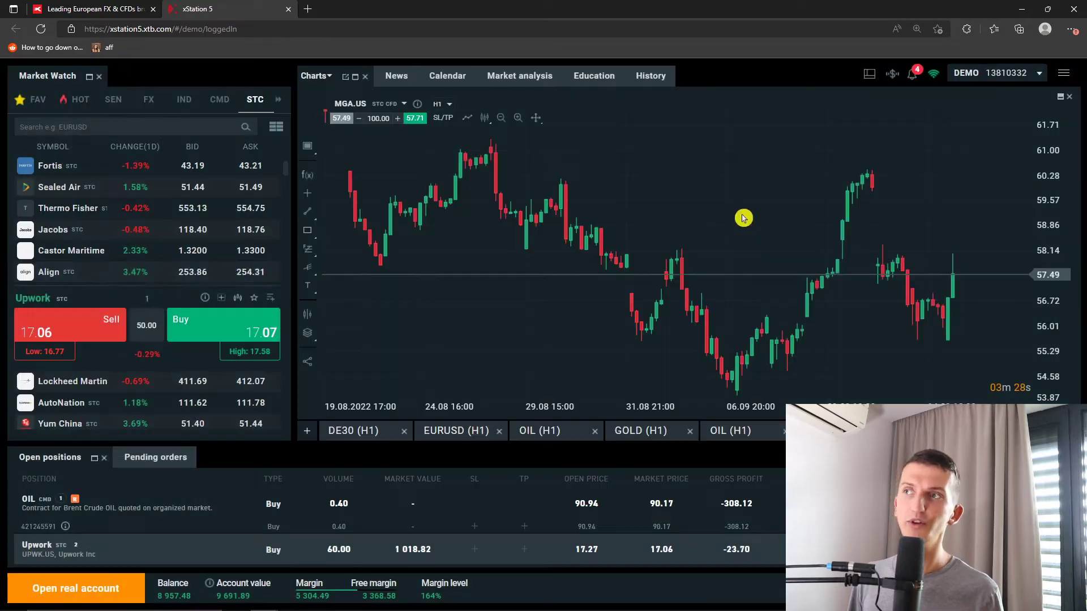
Step: Open and close Upwork's order ticket, then show the UPWK.US chart
click(222, 298)
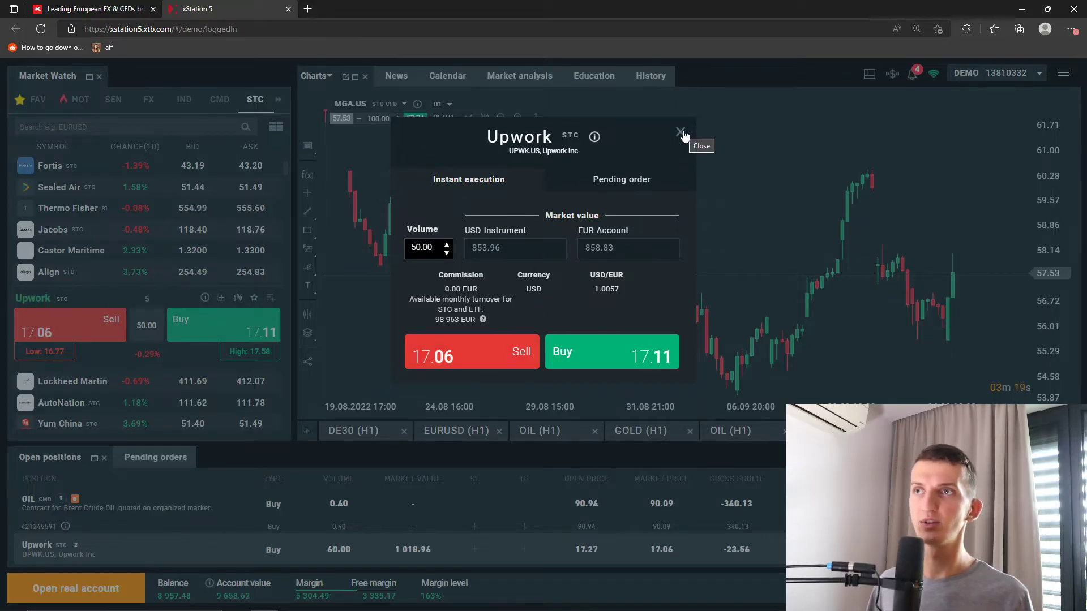
click(681, 133)
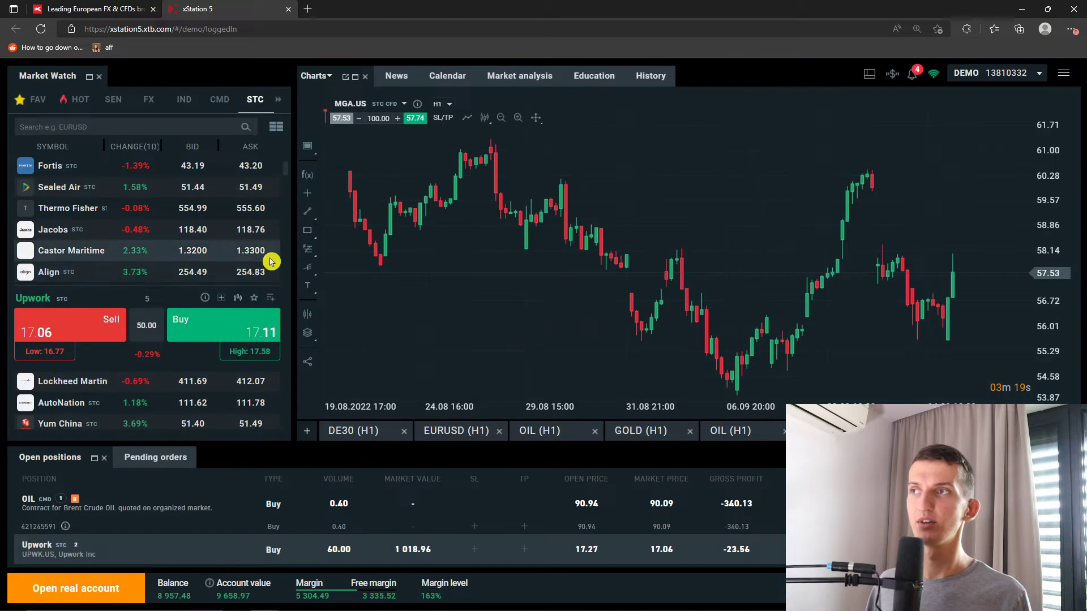
click(241, 301)
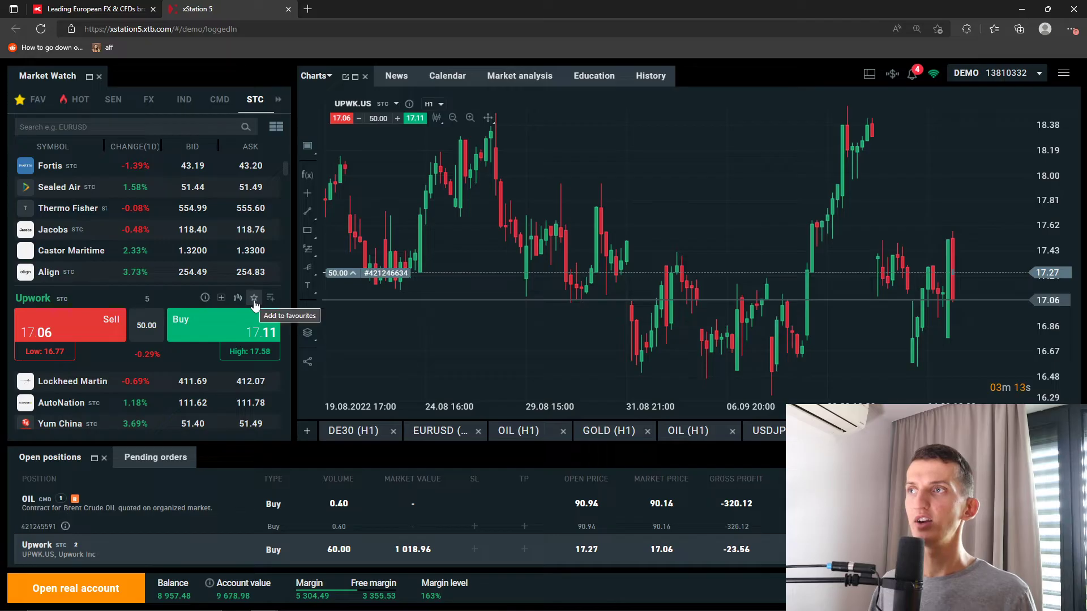
Step: Open an AutoNation ticket at volume 30.00, toggle Pending order, and close without trading
click(102, 406)
click(222, 335)
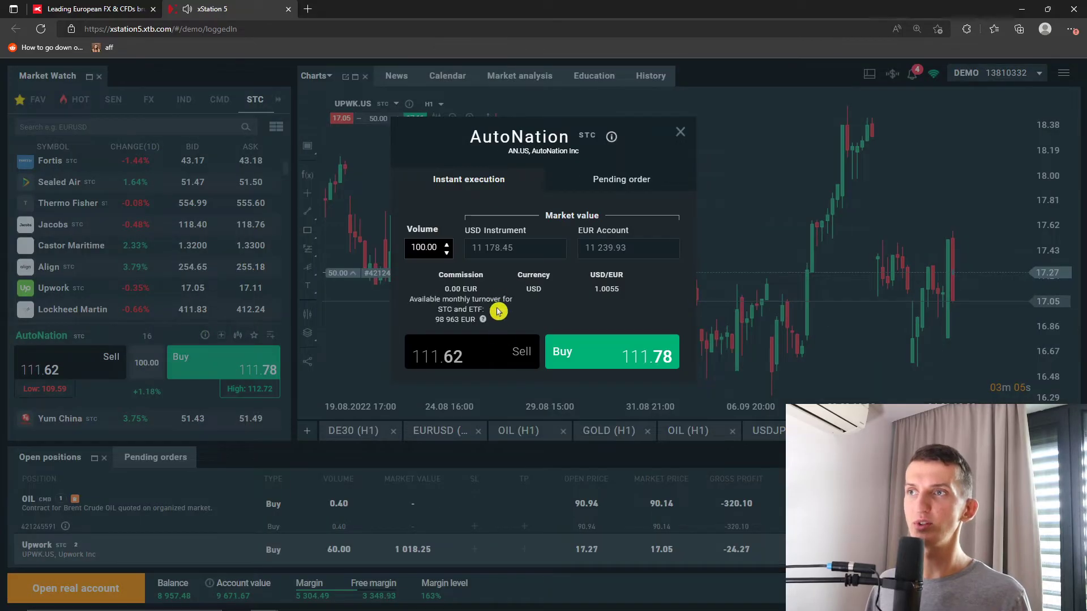
click(447, 252)
click(446, 253)
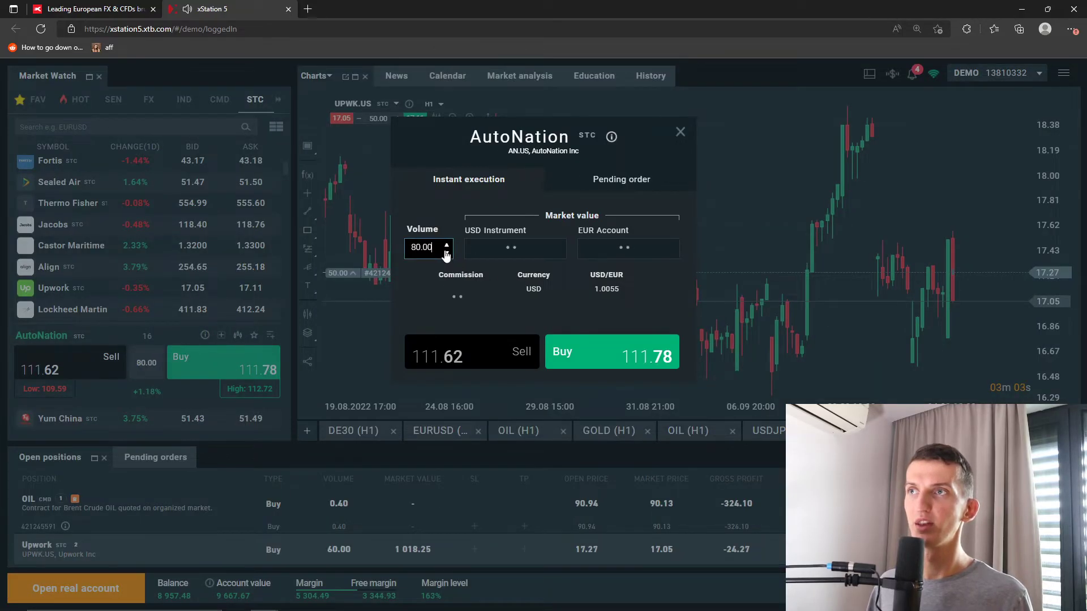
click(586, 190)
click(497, 182)
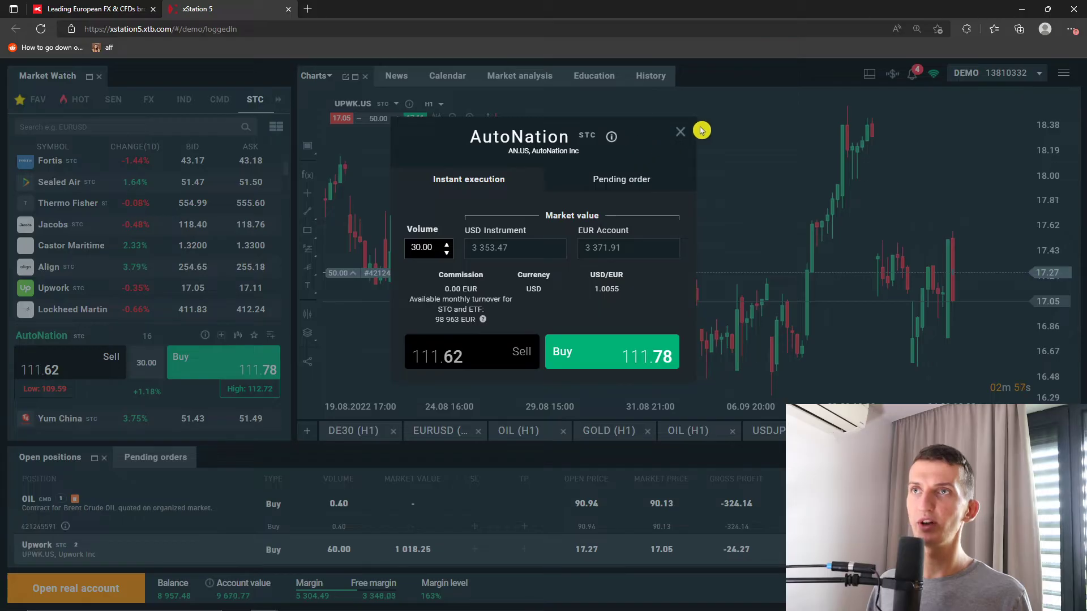
click(680, 132)
Step: Open a EURGBP order ticket from the Major forex pairs
click(157, 98)
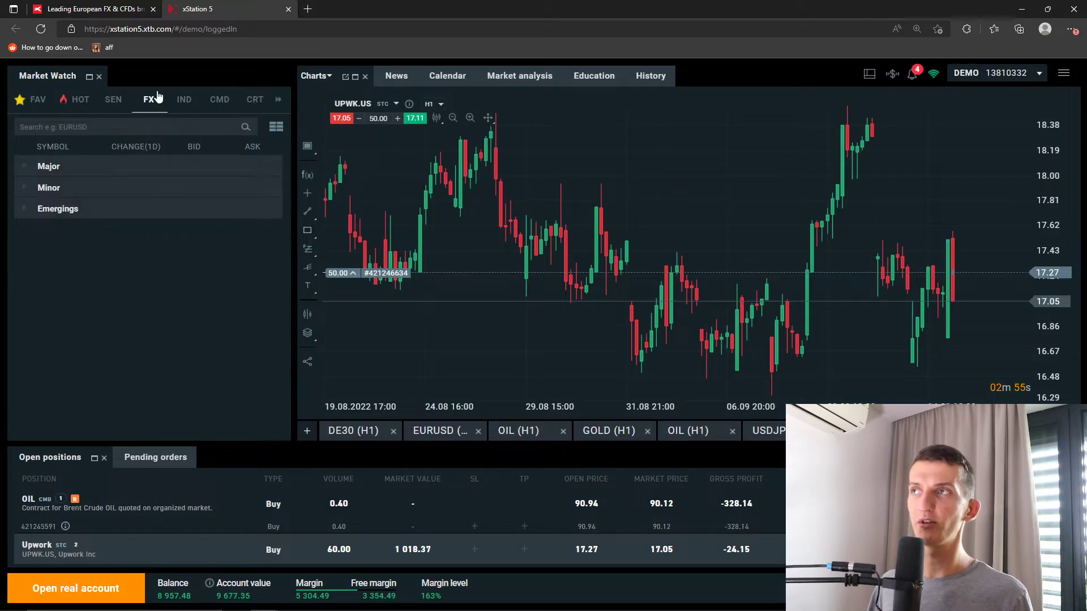
click(37, 167)
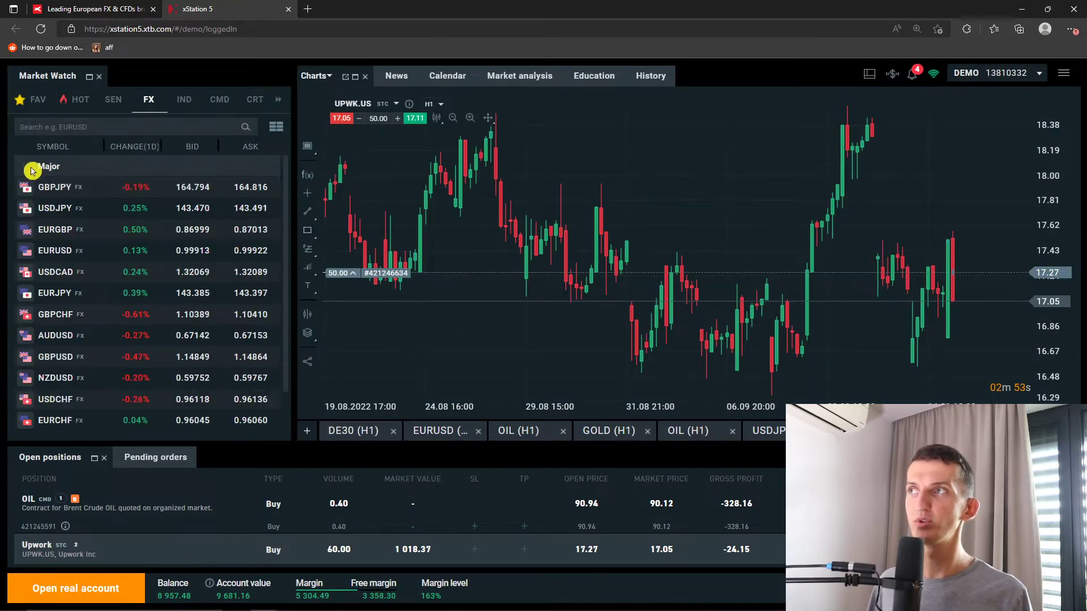
click(77, 231)
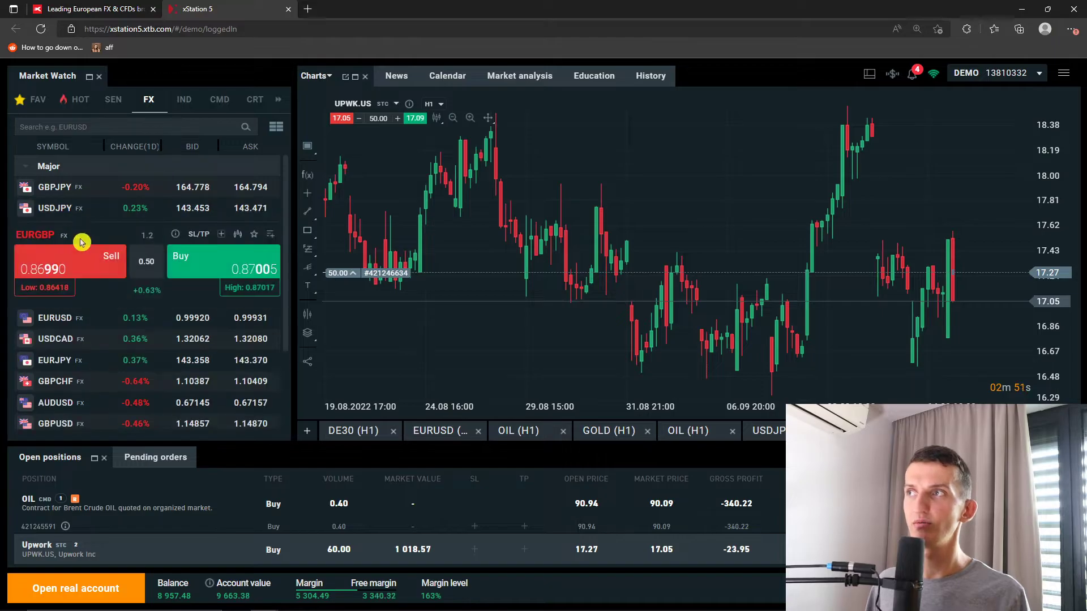
click(221, 234)
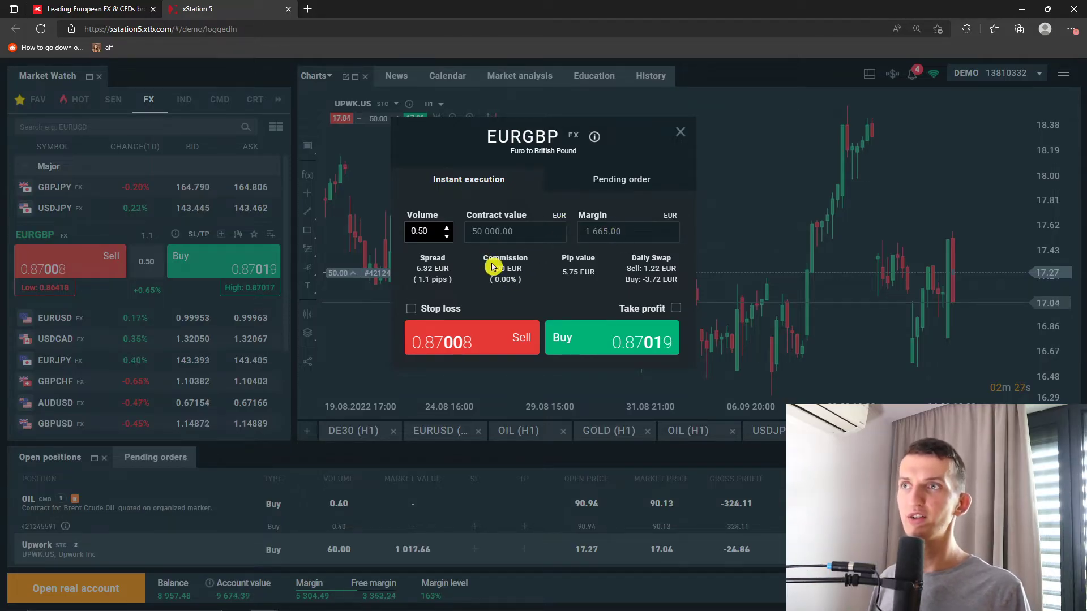
Step: Enable stop loss 0.86 and take profit 0.90, and raise the volume to 0.70
click(438, 311)
click(638, 310)
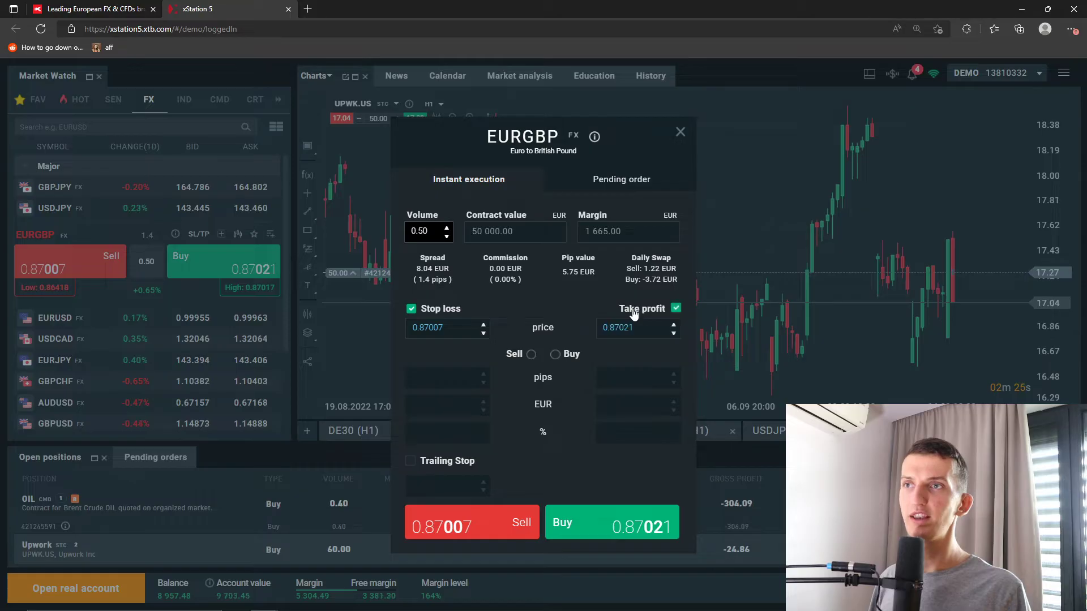
click(405, 229)
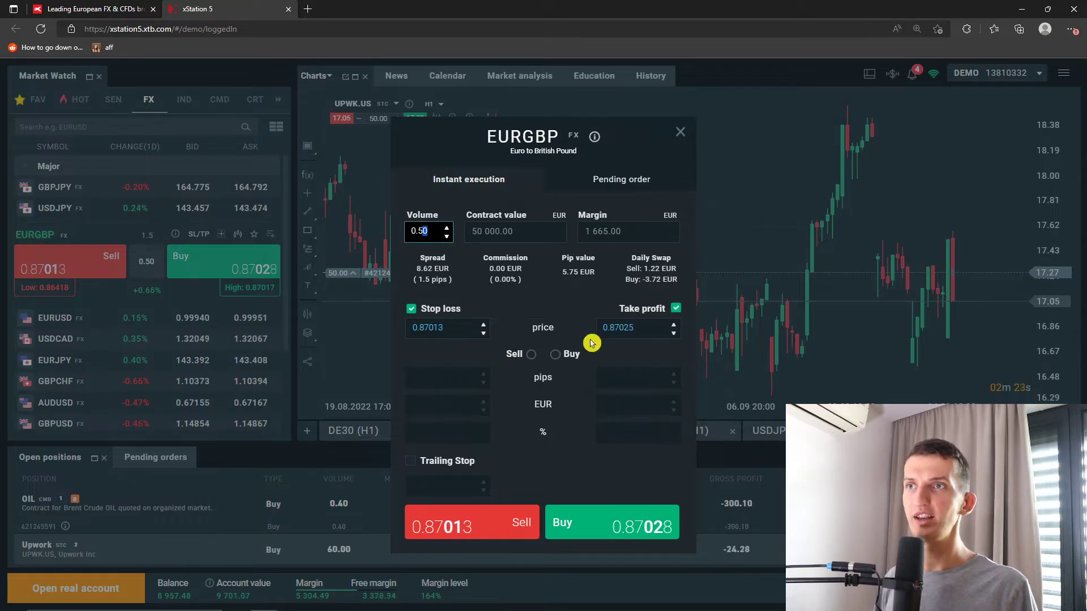
double_click(628, 332)
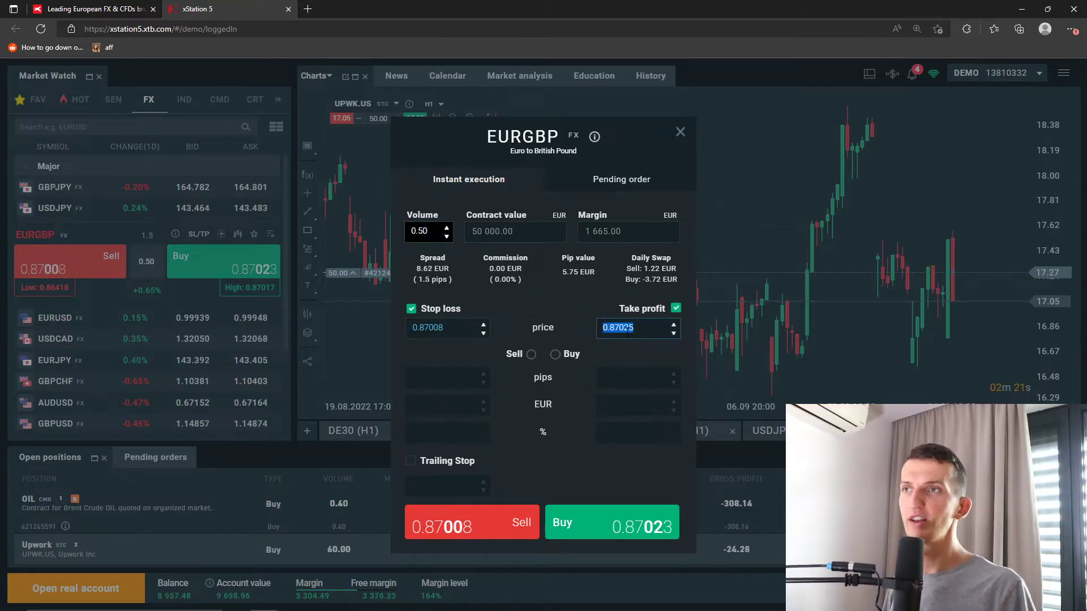
text(1)
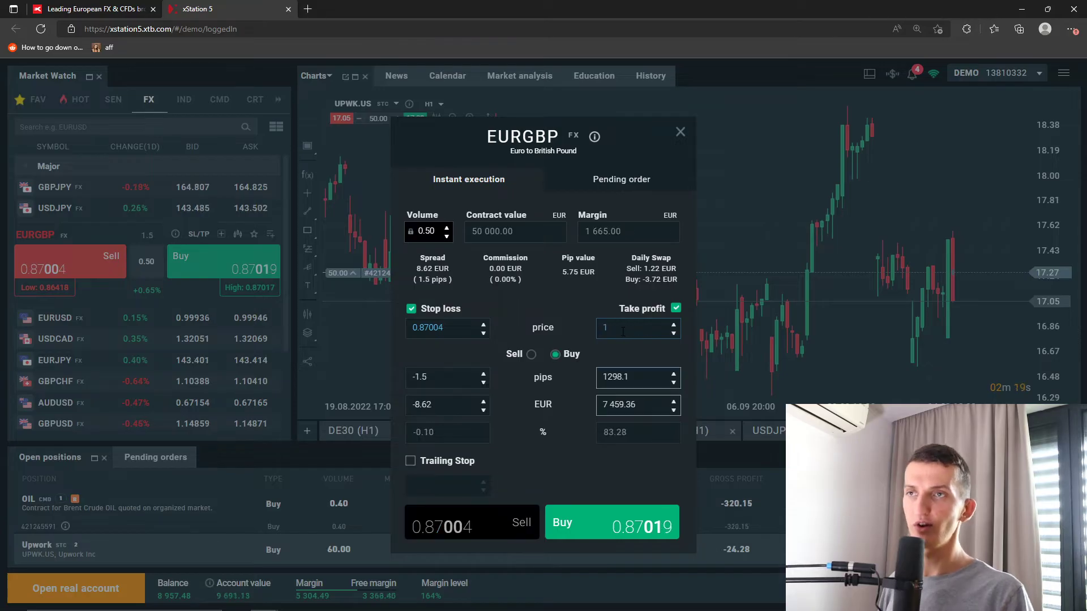
key(BackSpace)
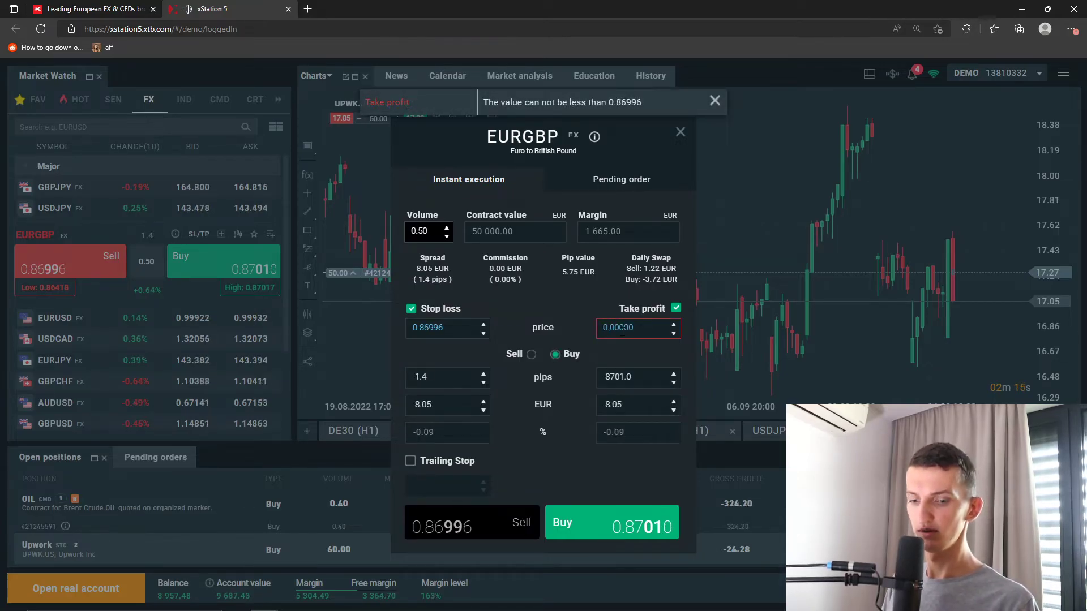
text(0)
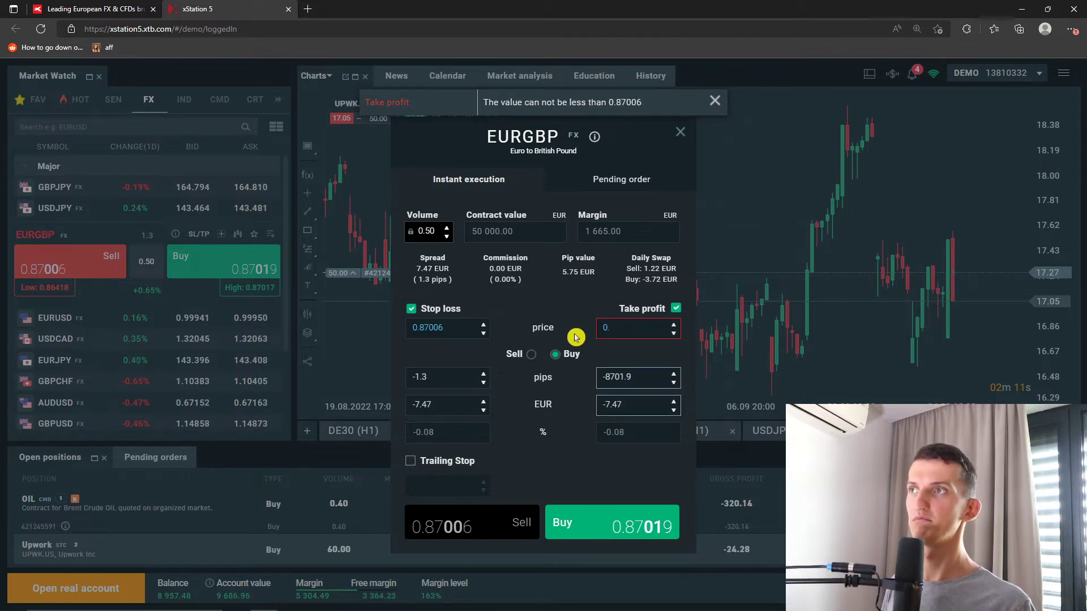
text(.90)
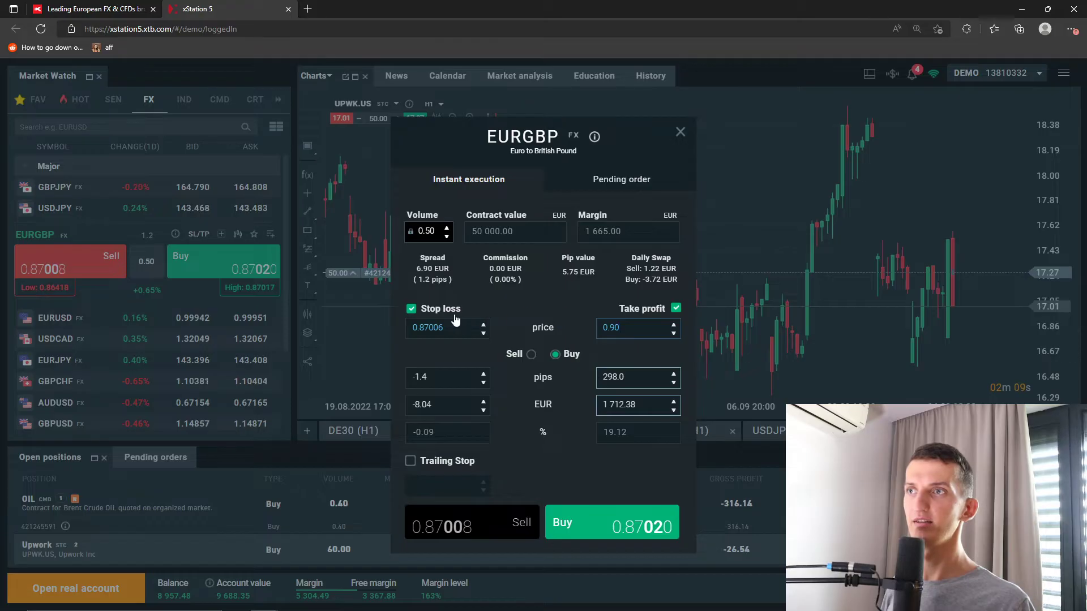
double_click(452, 333)
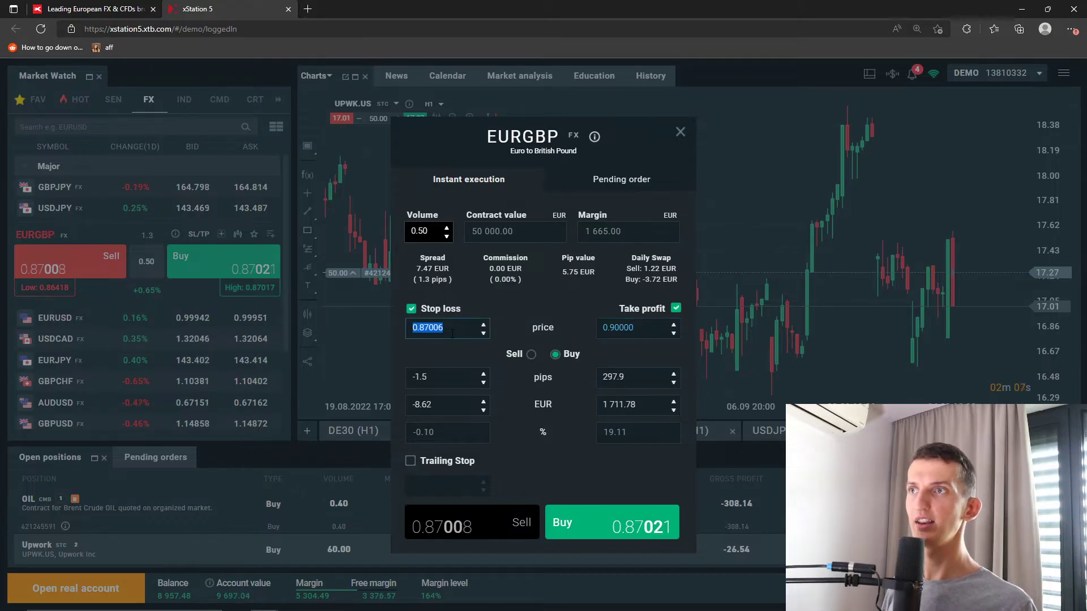
text(0)
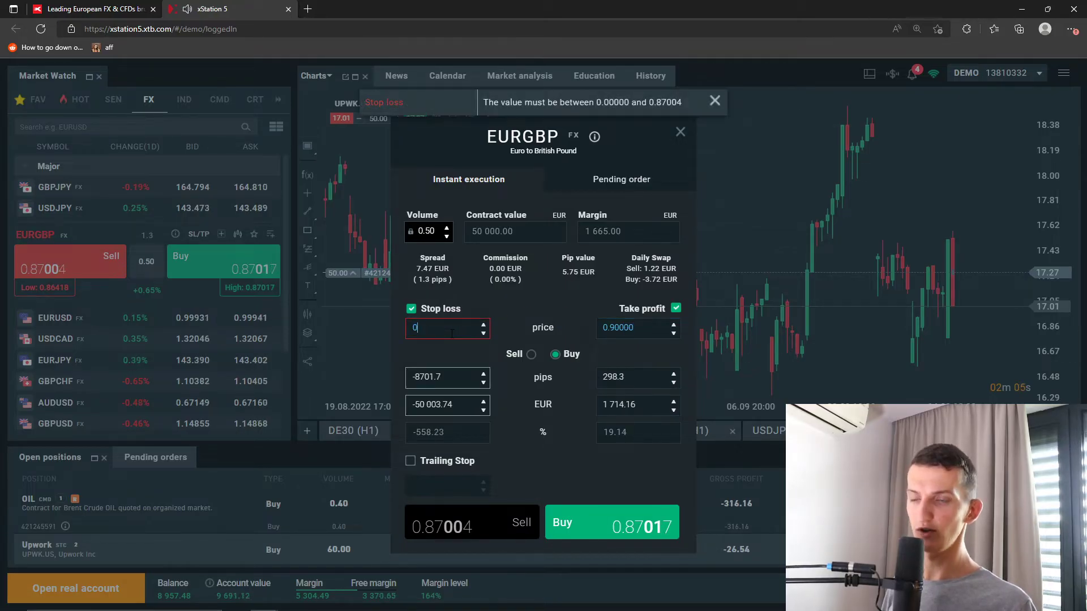
text(.86)
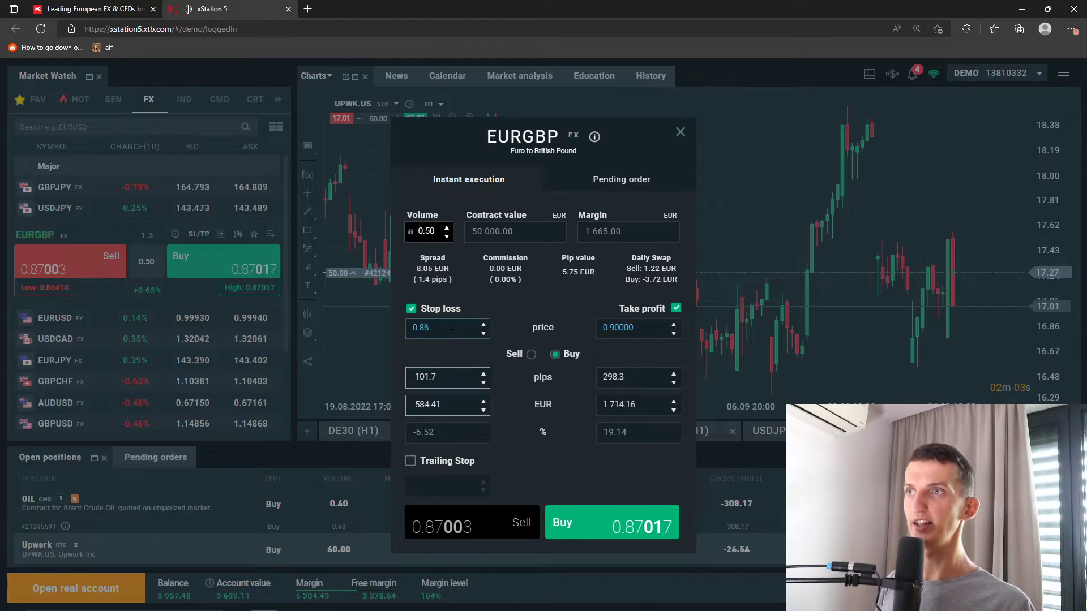
click(451, 341)
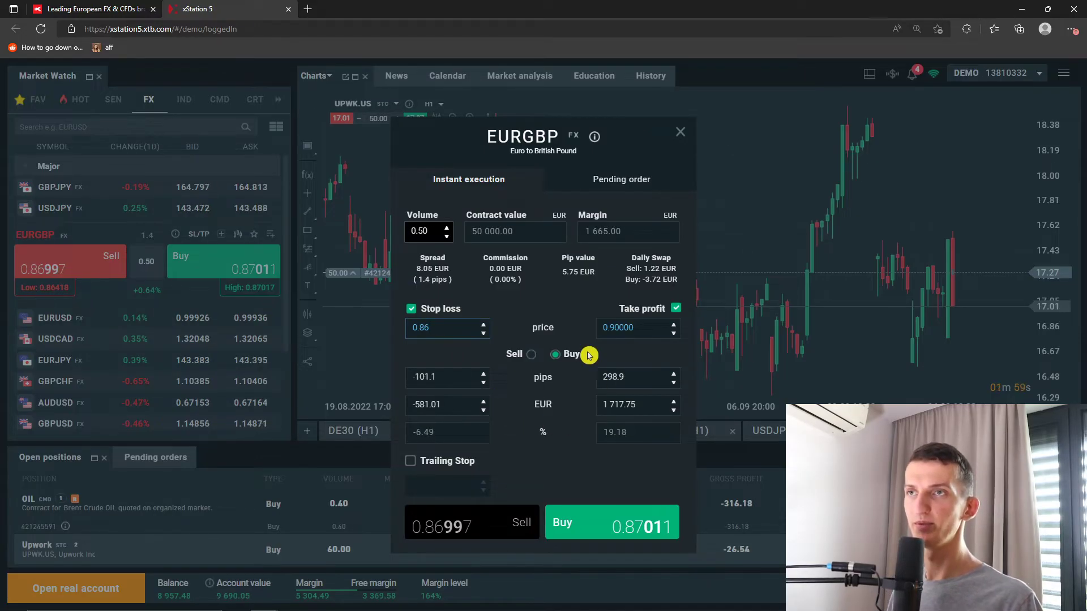
click(447, 228)
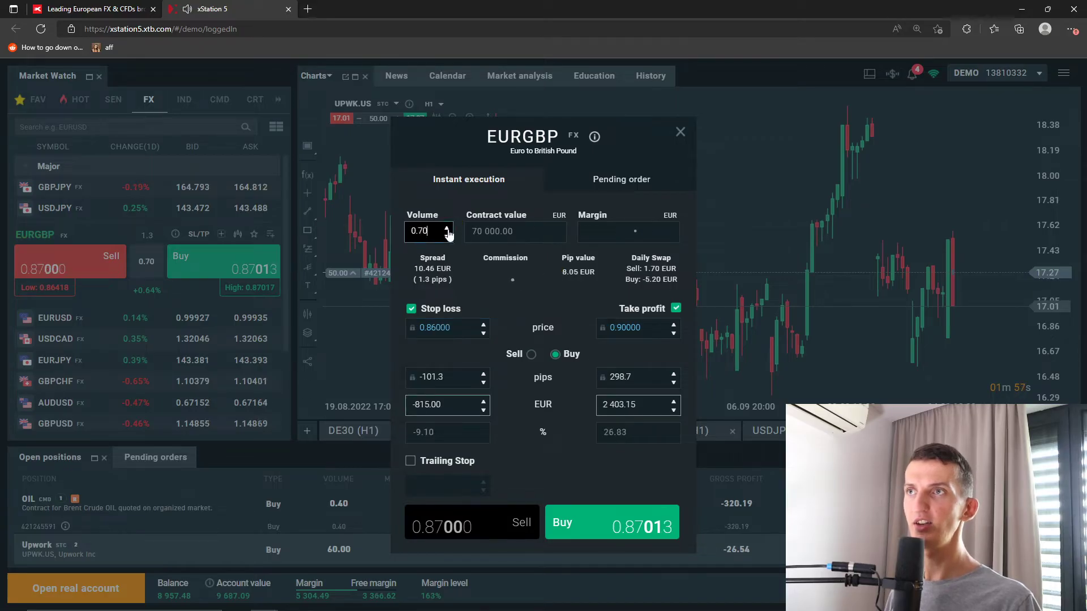
Step: Retype the volume, step it down to 0.05, and preview sell versus buy levels
key(BackSpace)
key(BackSpace)
text(08)
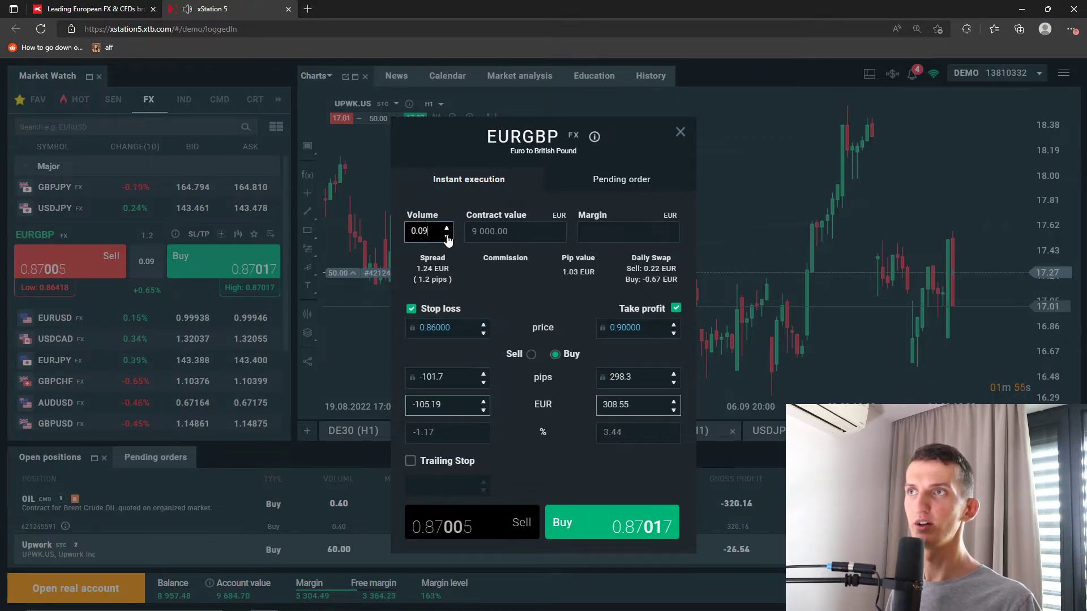
click(447, 237)
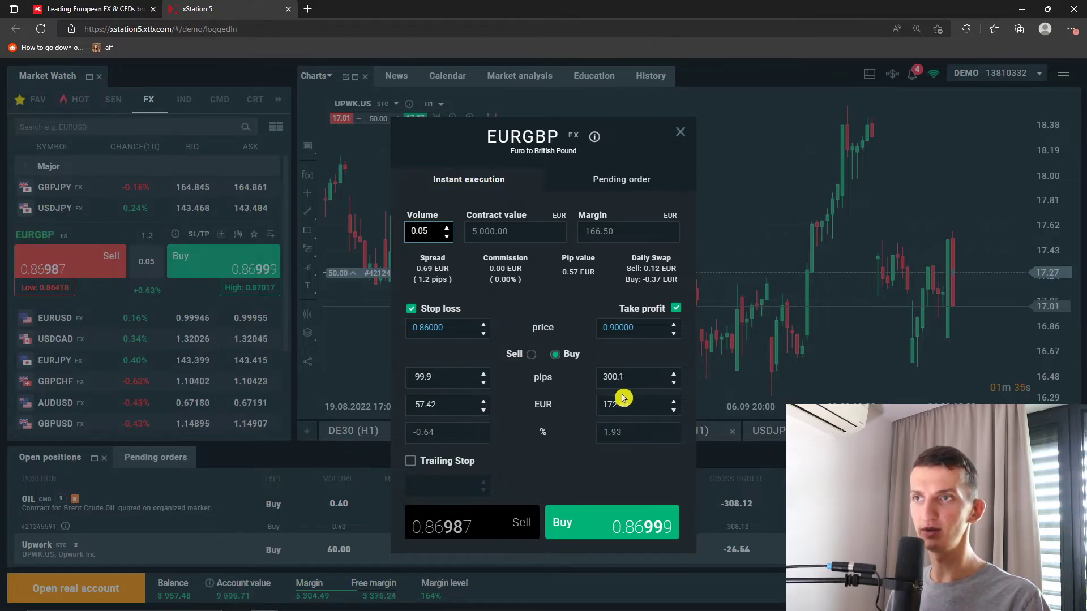
click(531, 355)
click(557, 355)
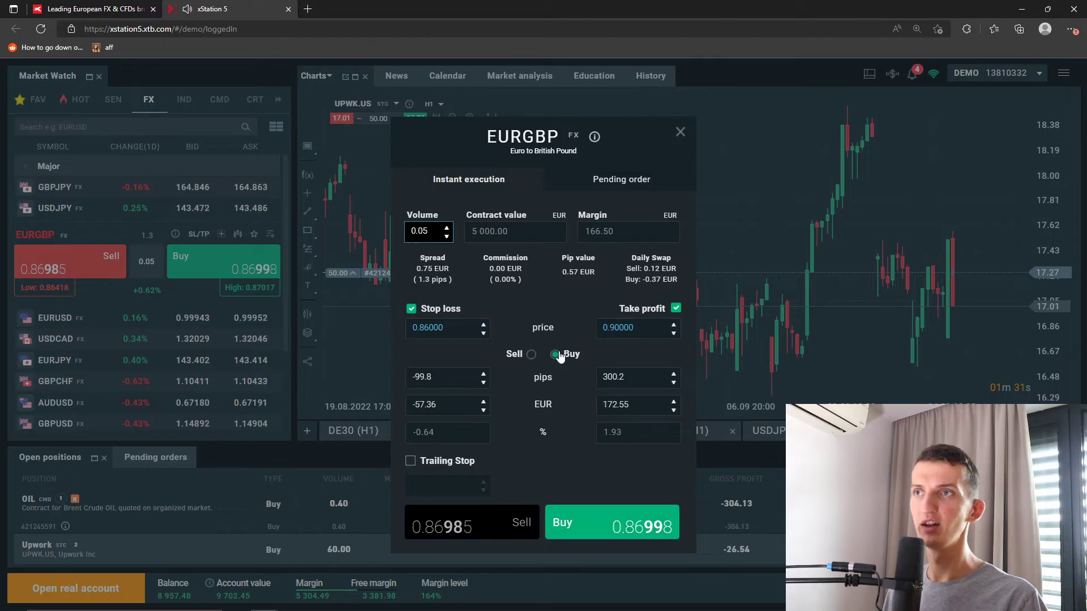
Step: Toggle the stop loss off and on, set volume to 0.02, and dismiss autofill
click(513, 309)
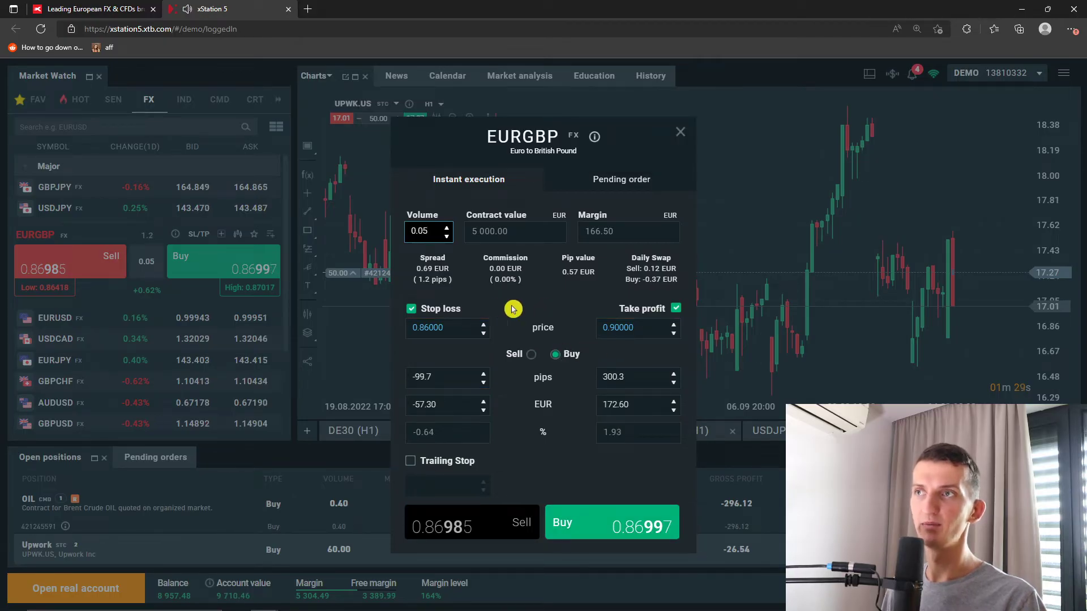
click(461, 311)
click(455, 312)
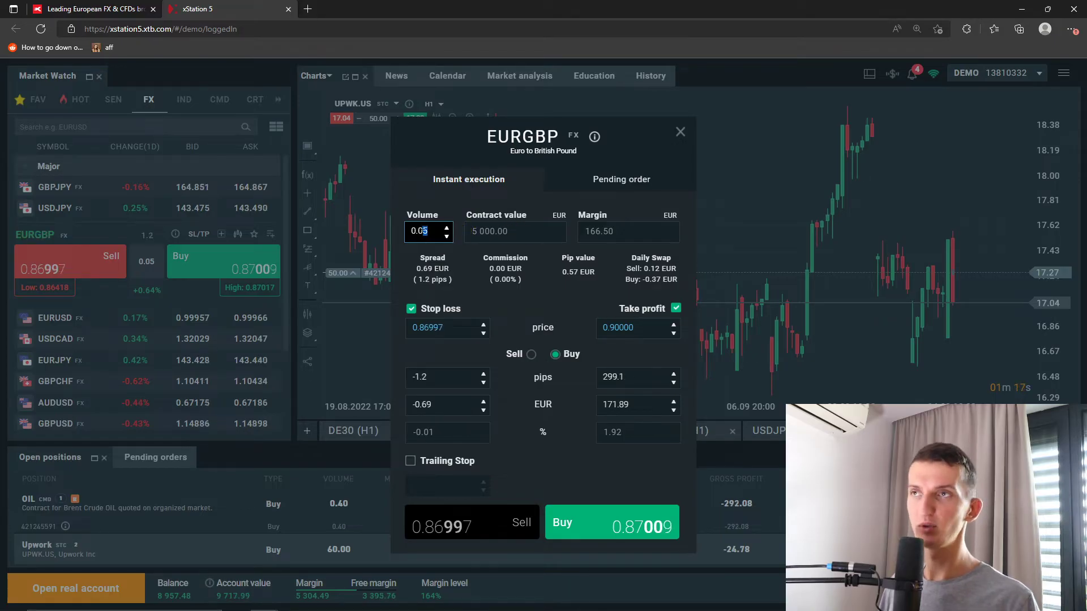
text(32)
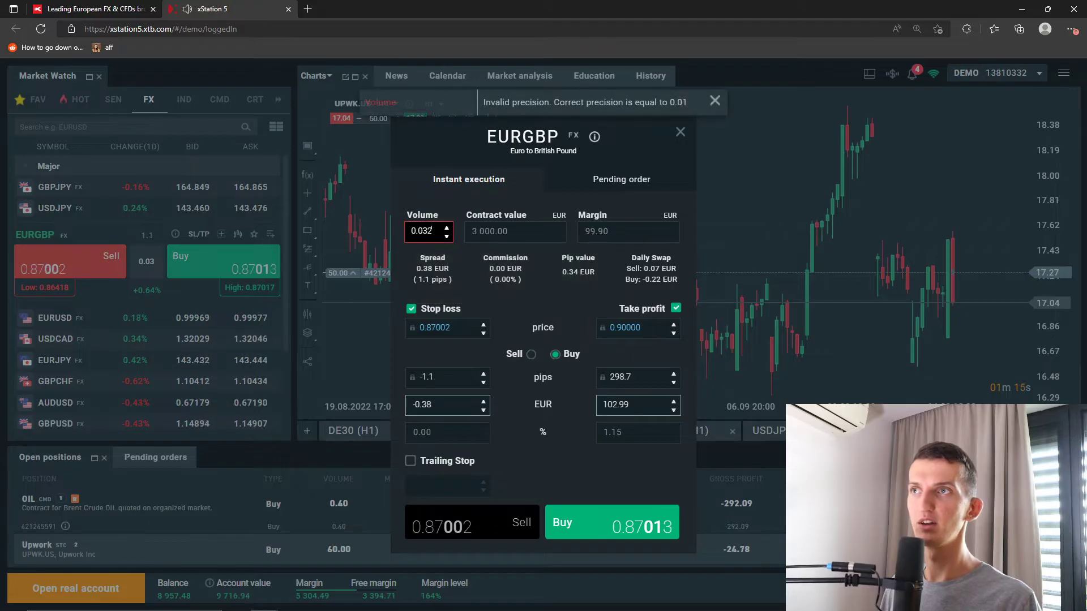
click(446, 237)
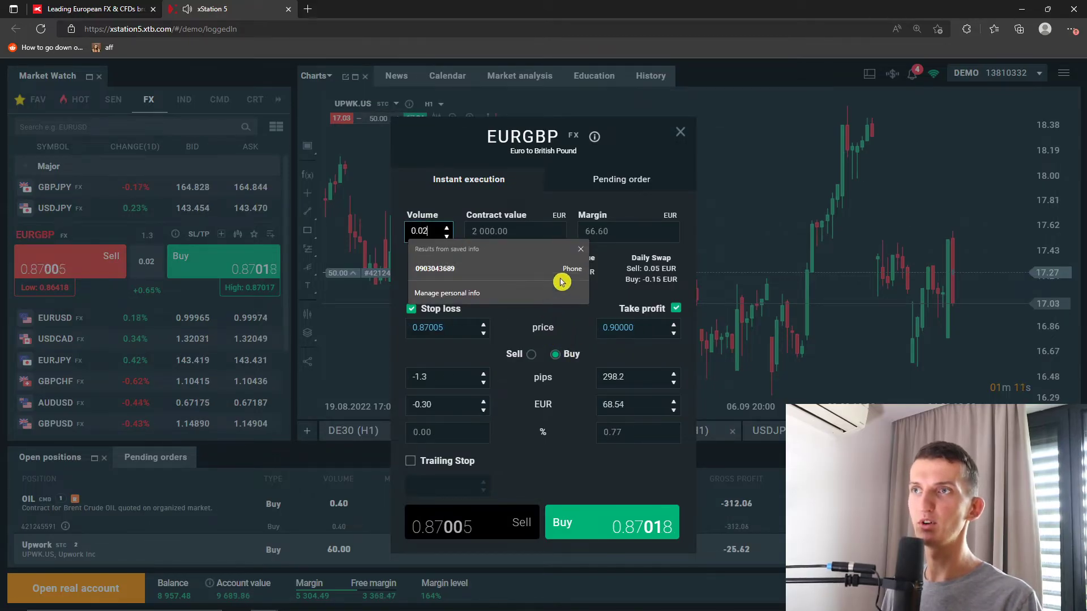
click(581, 249)
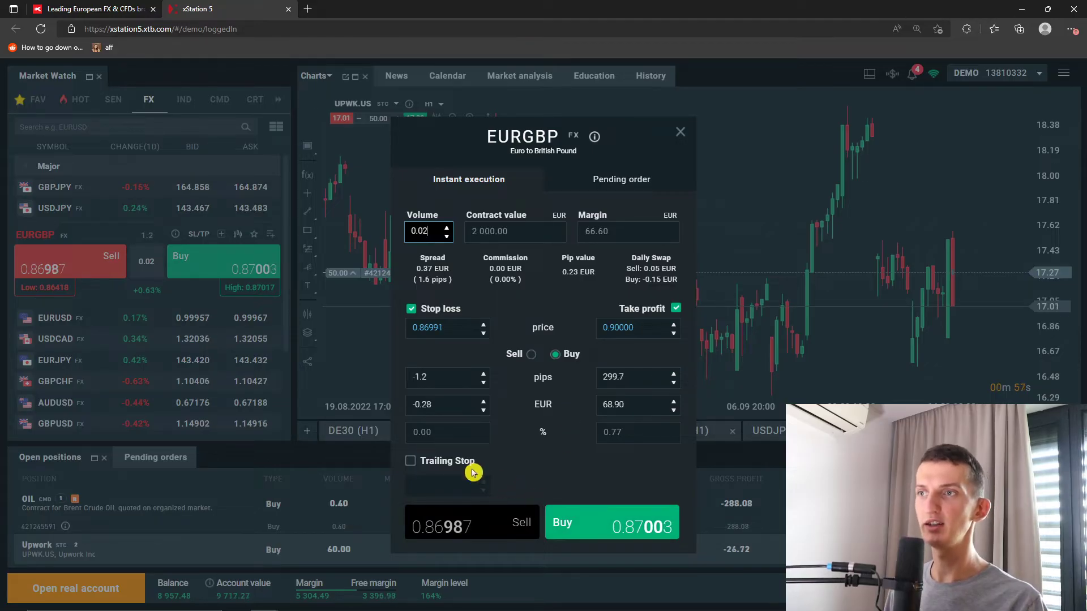
Step: Try a 0.1 trailing stop, then reset it to 0.0 and disable it
click(428, 462)
click(484, 482)
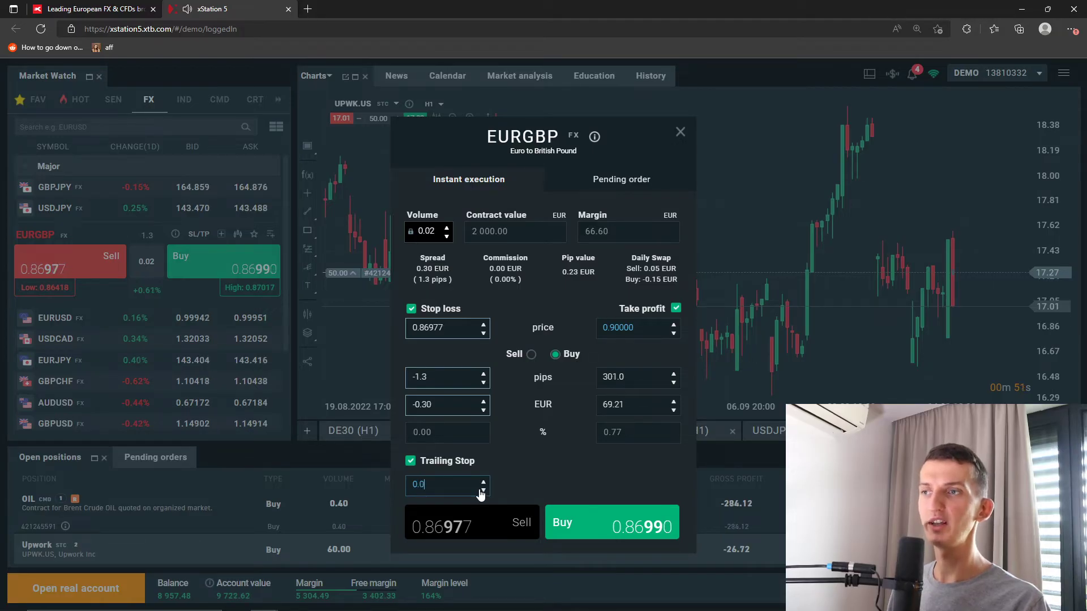
click(482, 491)
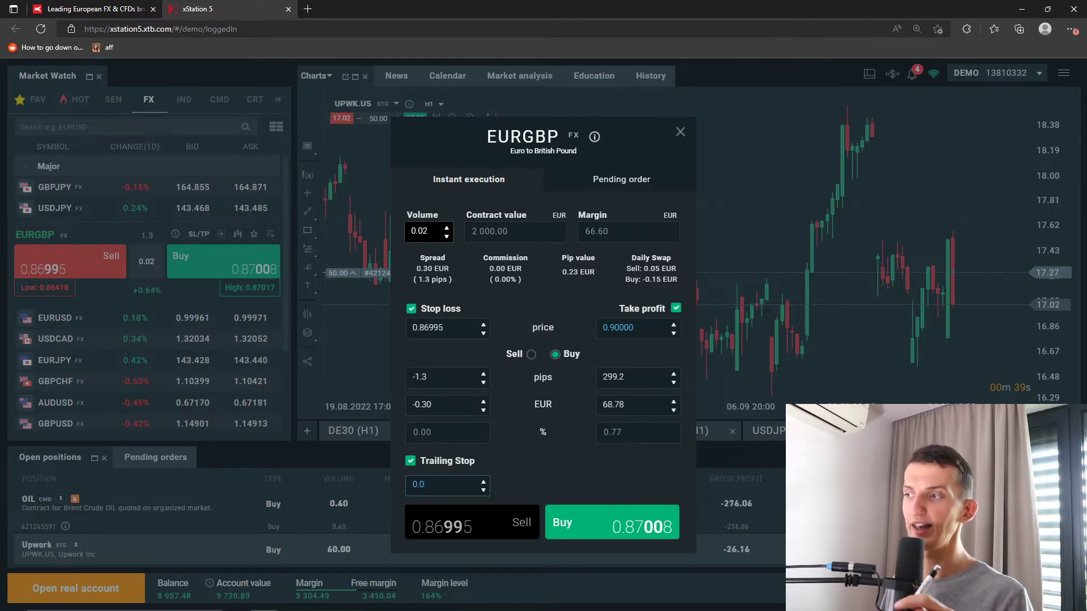
click(454, 463)
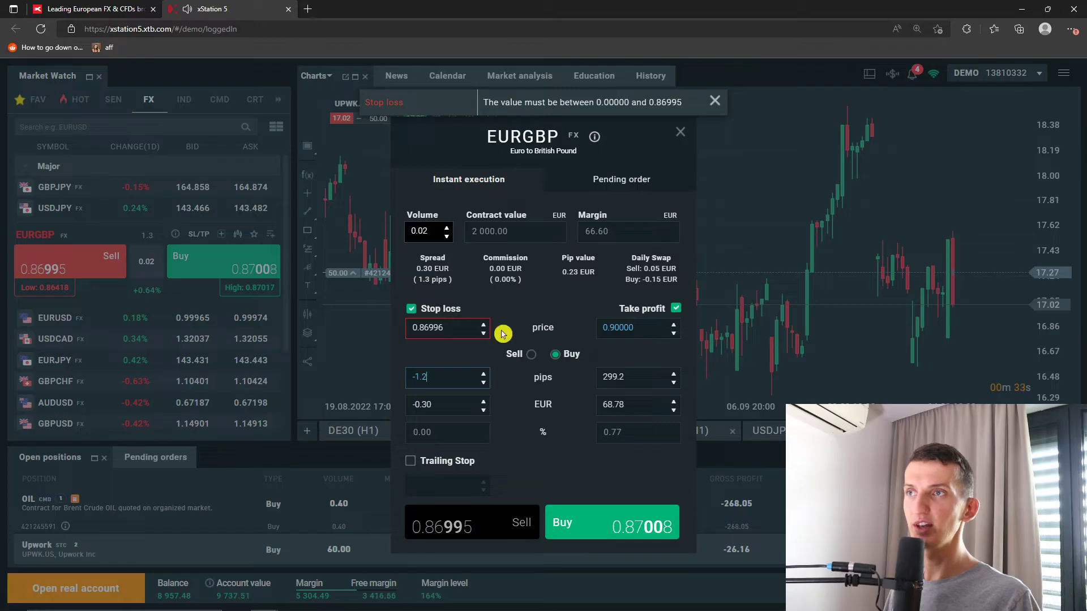
Step: Change the stop loss to 0.86000 and place the 0.02-lot EURGBP buy
click(483, 333)
drag(444, 328, 415, 332)
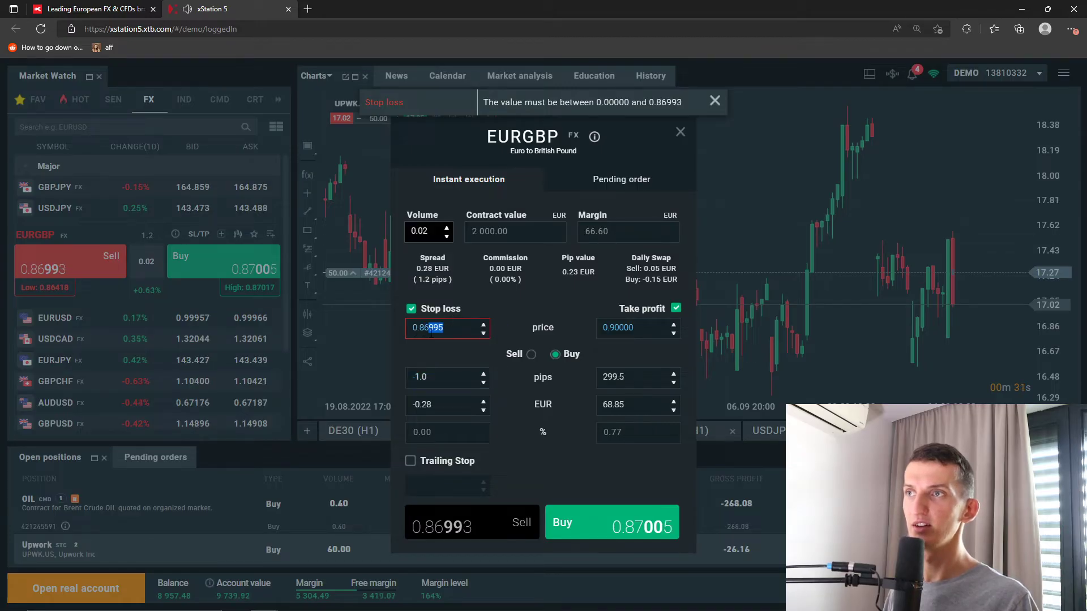
text(000)
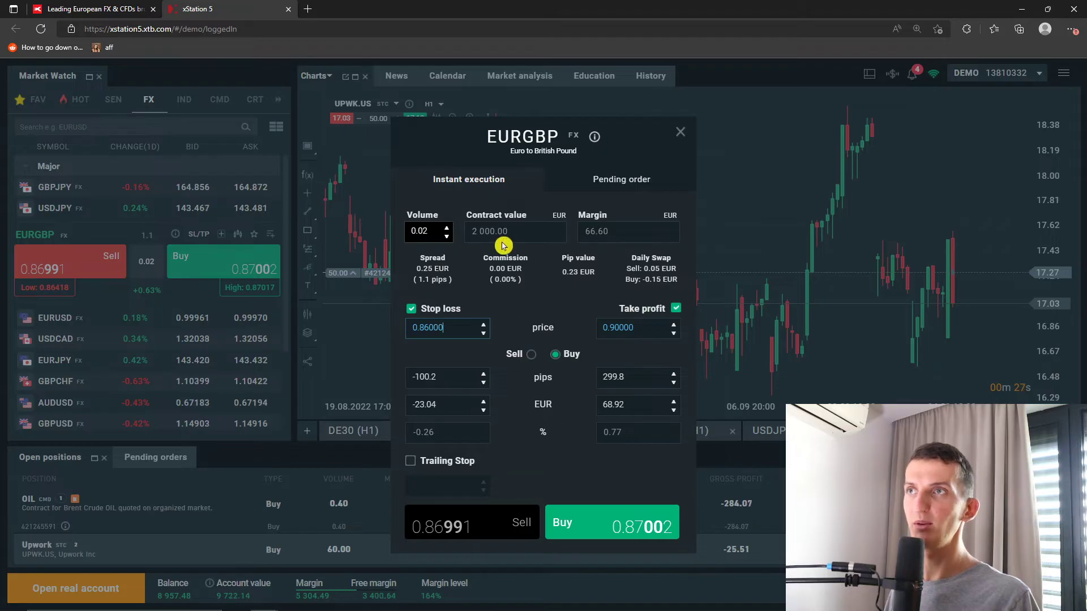
click(583, 517)
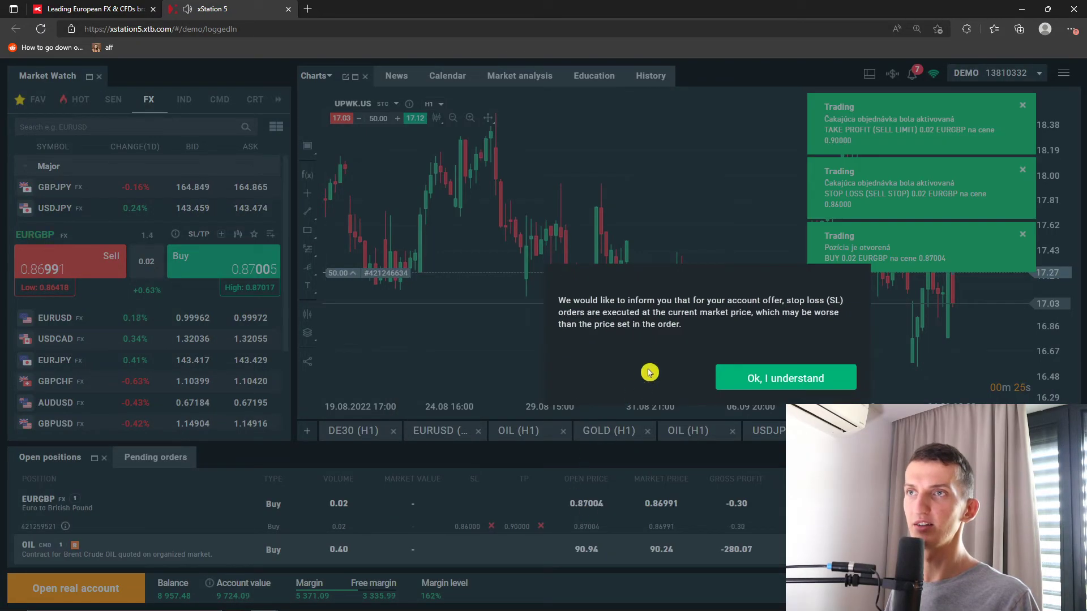
Step: Acknowledge the stop-loss execution notice with 'Ok, I understand' and switch Market Watch to CMD
click(756, 378)
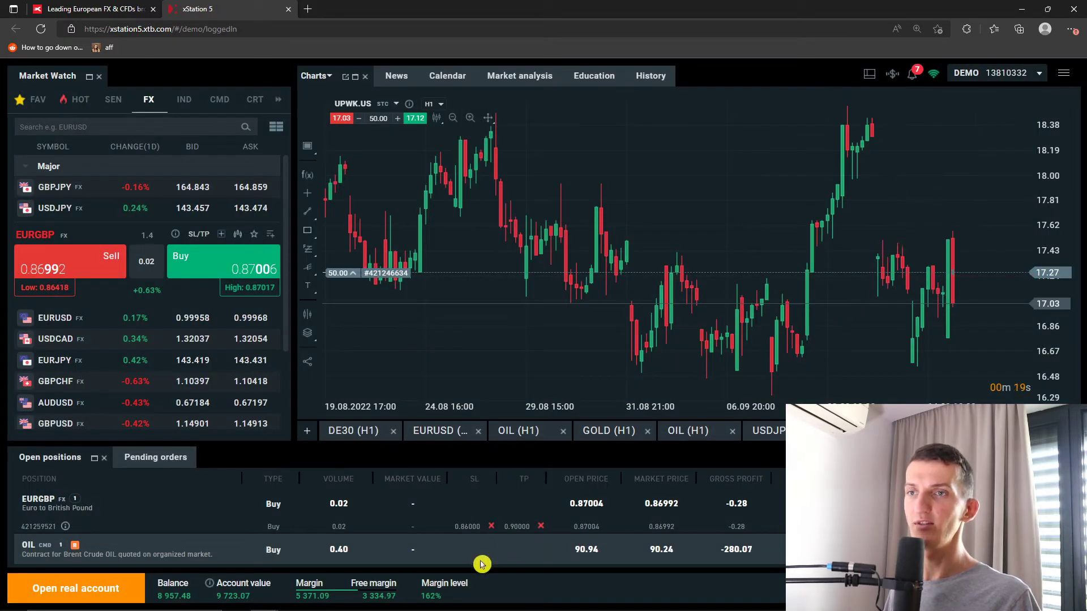
scroll(482, 565, up, 3)
scroll(444, 539, down, 3)
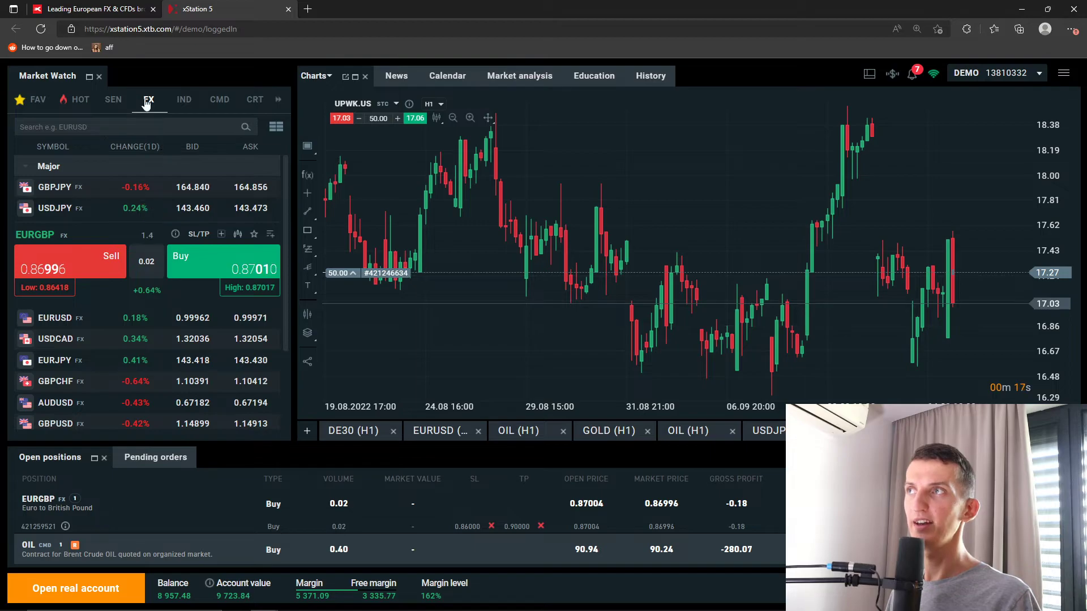
click(216, 104)
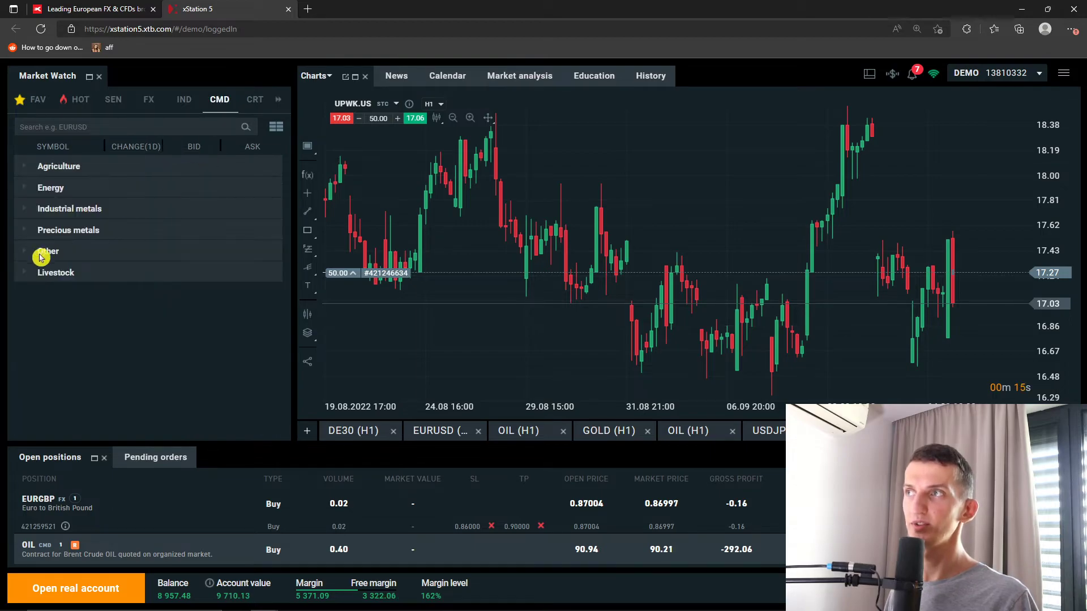
Step: Open a COPPER order ticket from Industrial metals with stop loss enabled and volume 0.01
click(30, 257)
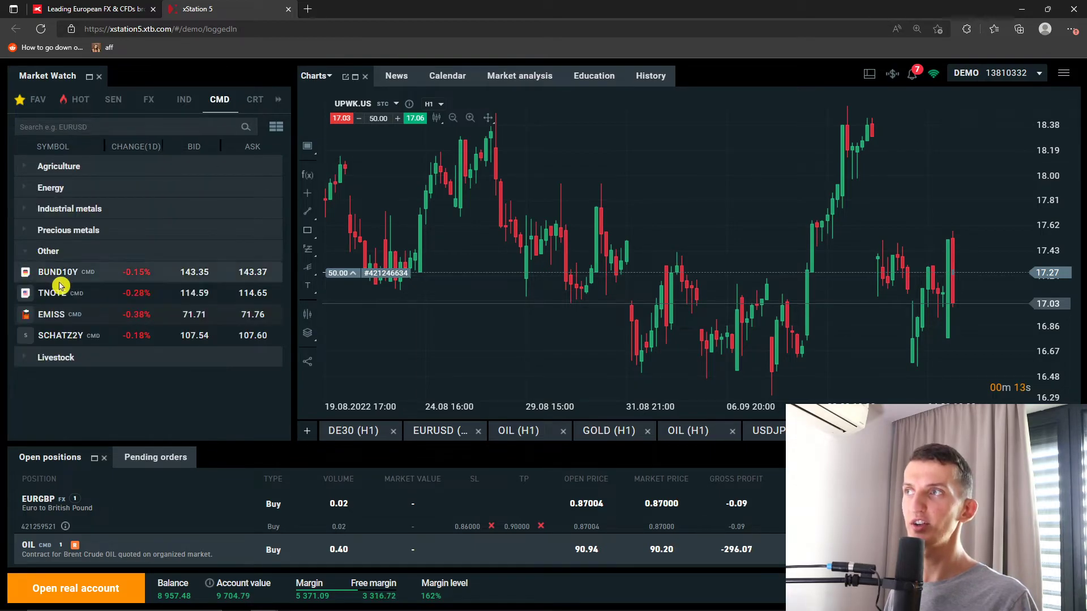
click(35, 207)
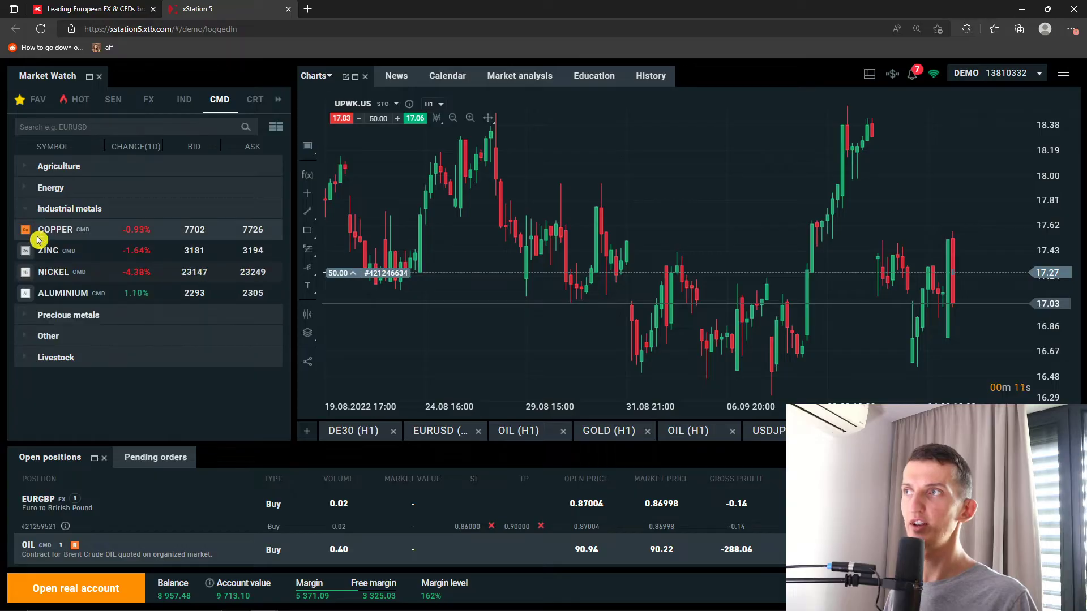
click(73, 237)
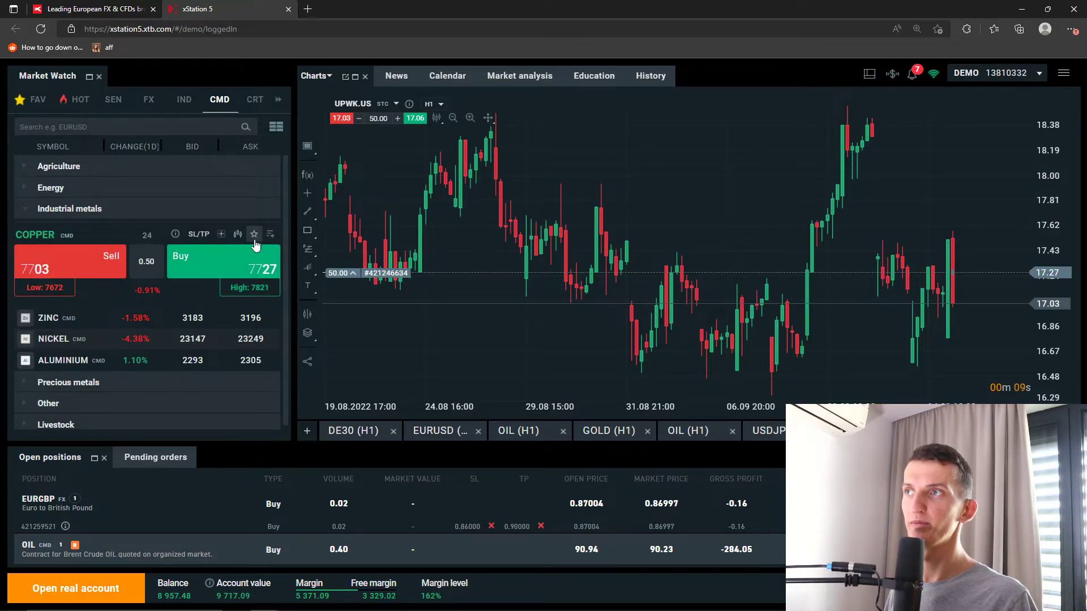
click(222, 234)
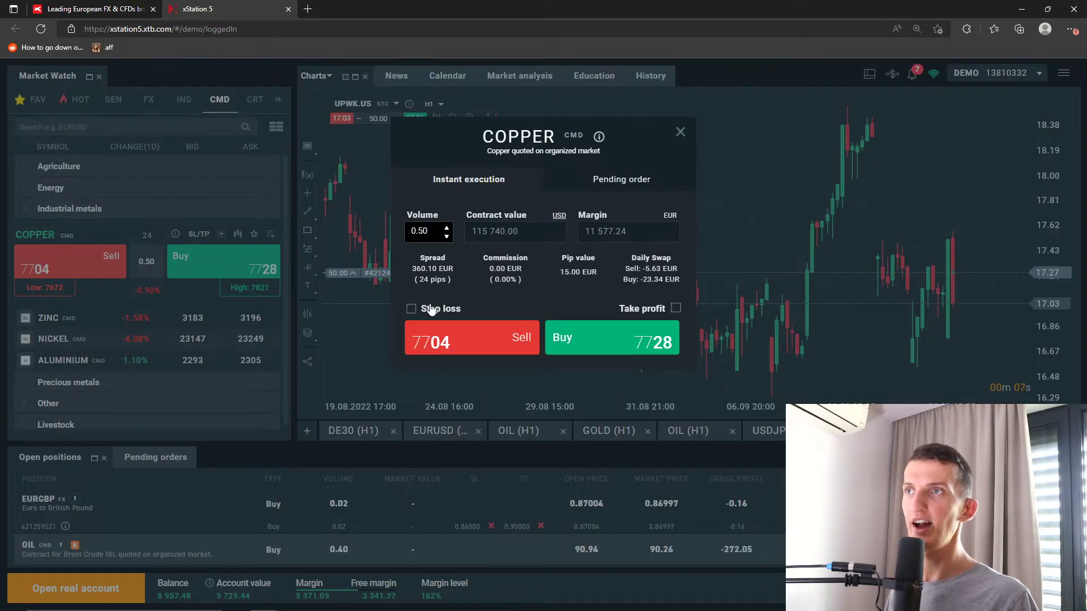
click(412, 309)
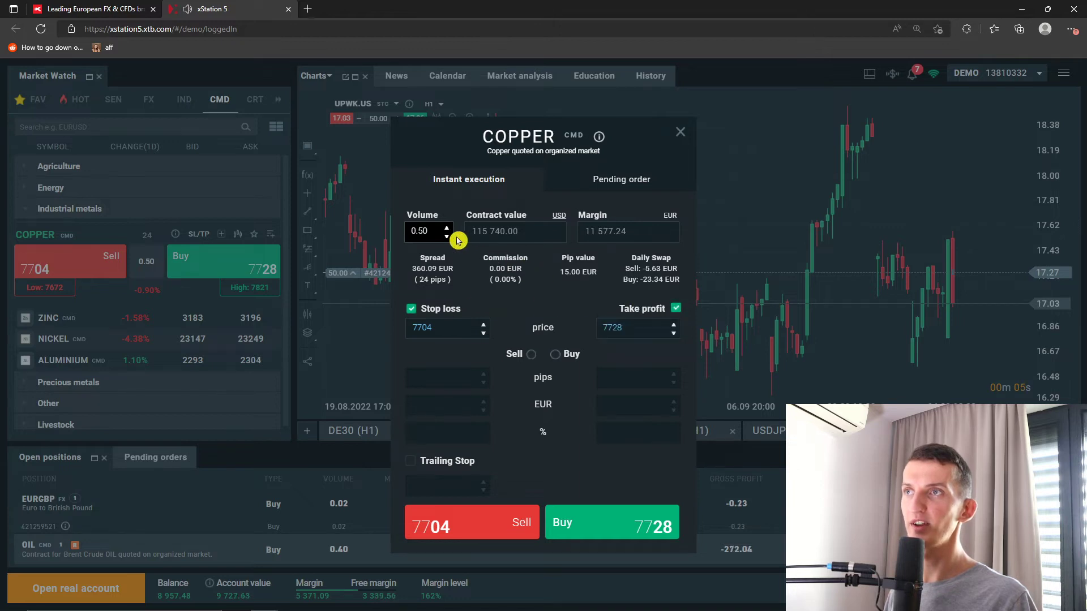
click(447, 236)
click(446, 237)
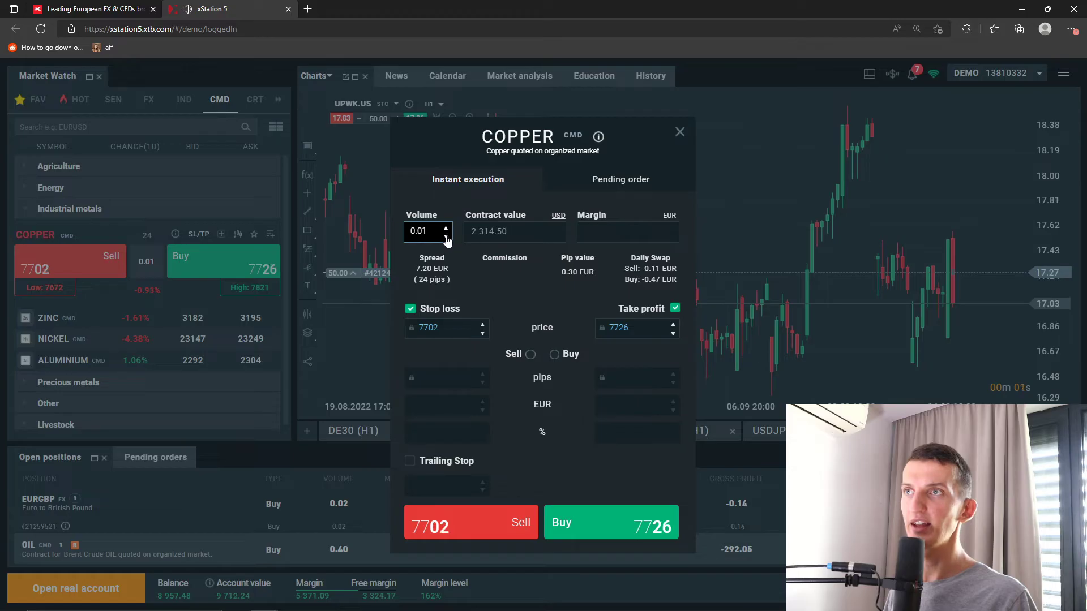
Step: Set the COPPER order to buy with take profit 7800, then make it a pending order
click(555, 356)
click(531, 356)
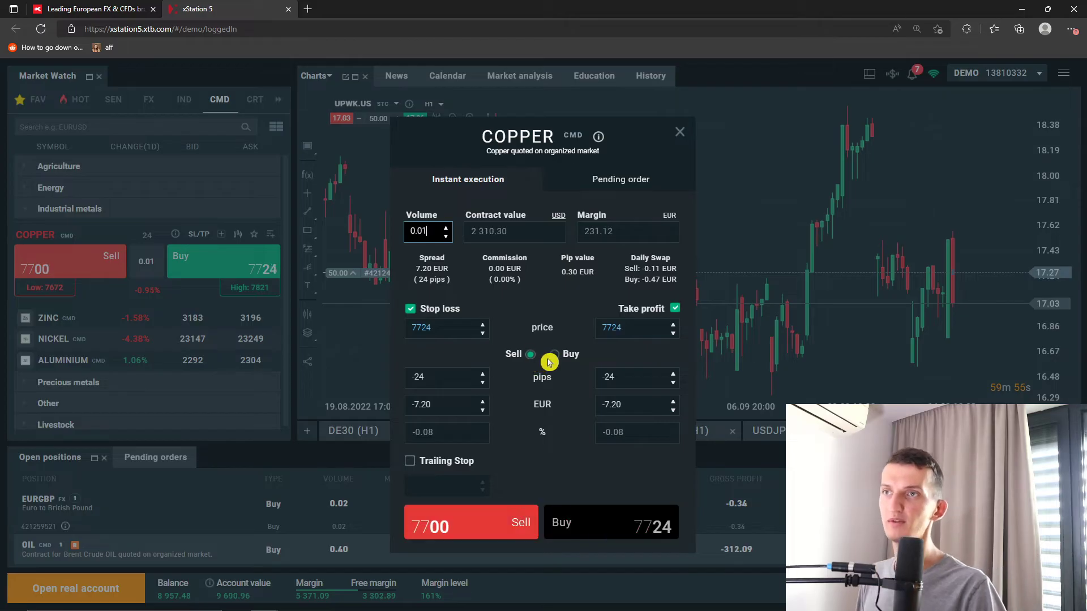
click(554, 355)
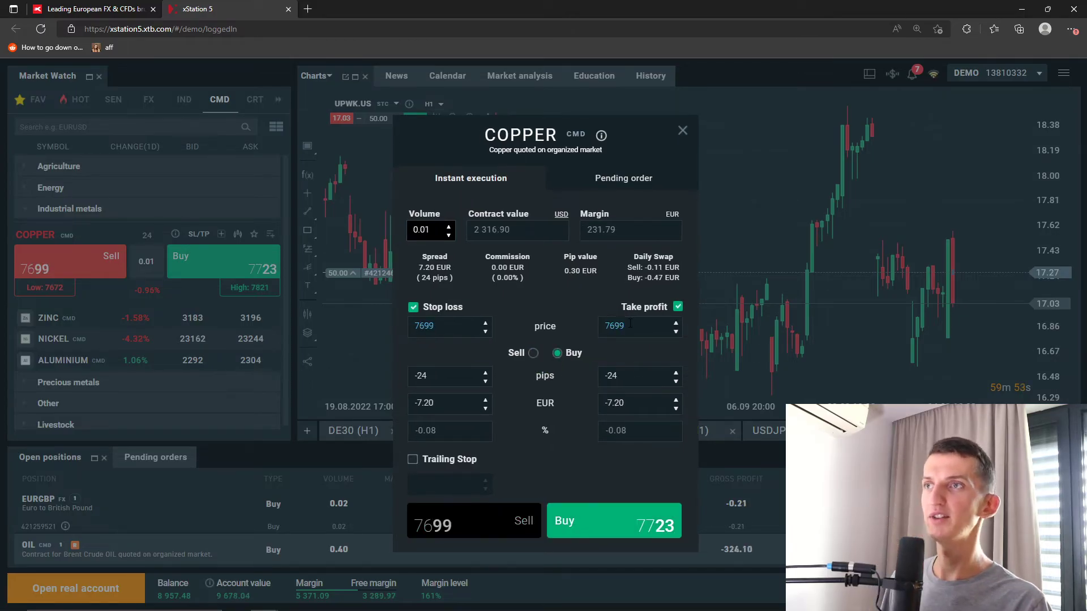
drag(636, 327, 586, 323)
text(7800)
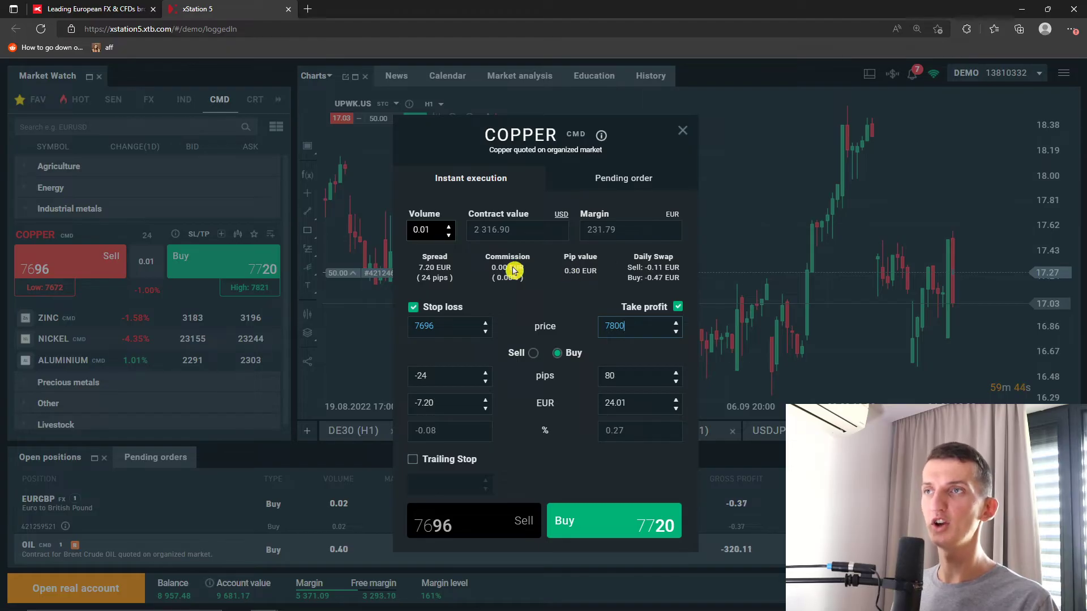
click(561, 184)
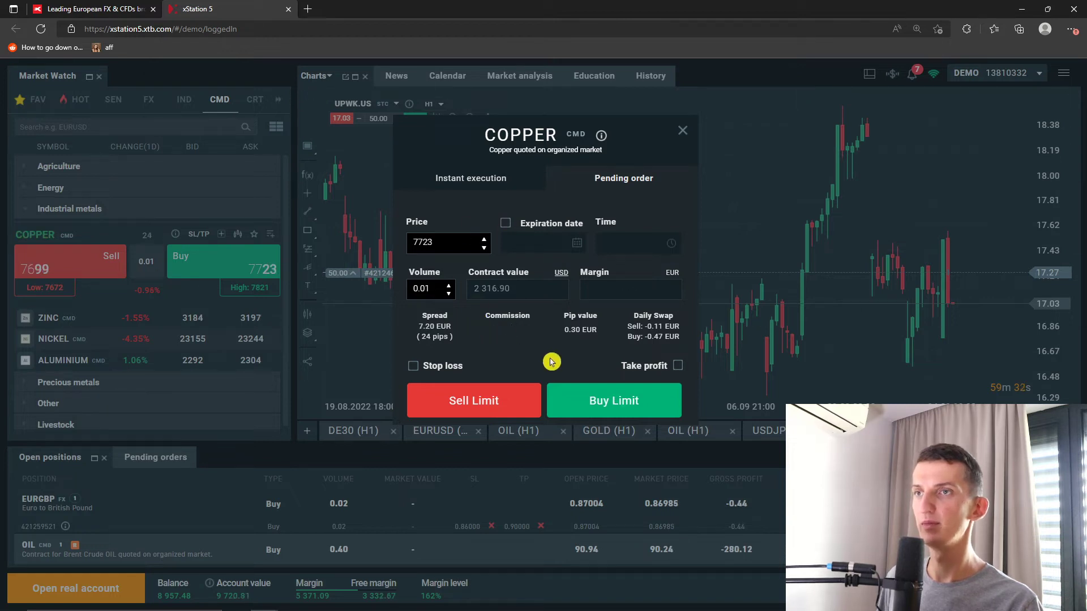
Step: Toggle the COPPER order ticket between Instant execution and Pending order, then close it without trading
click(498, 184)
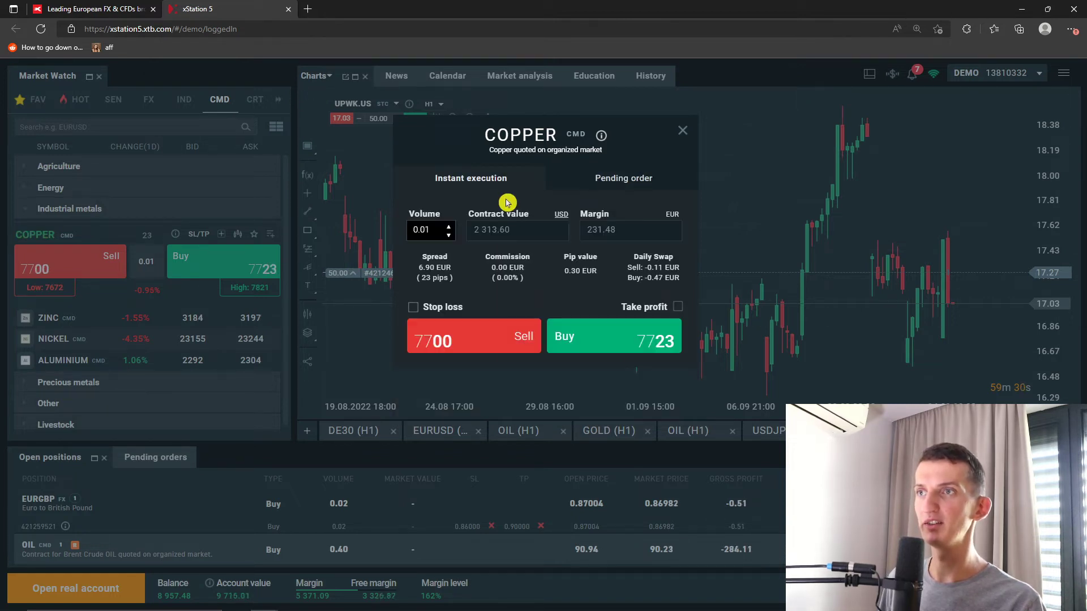
click(639, 176)
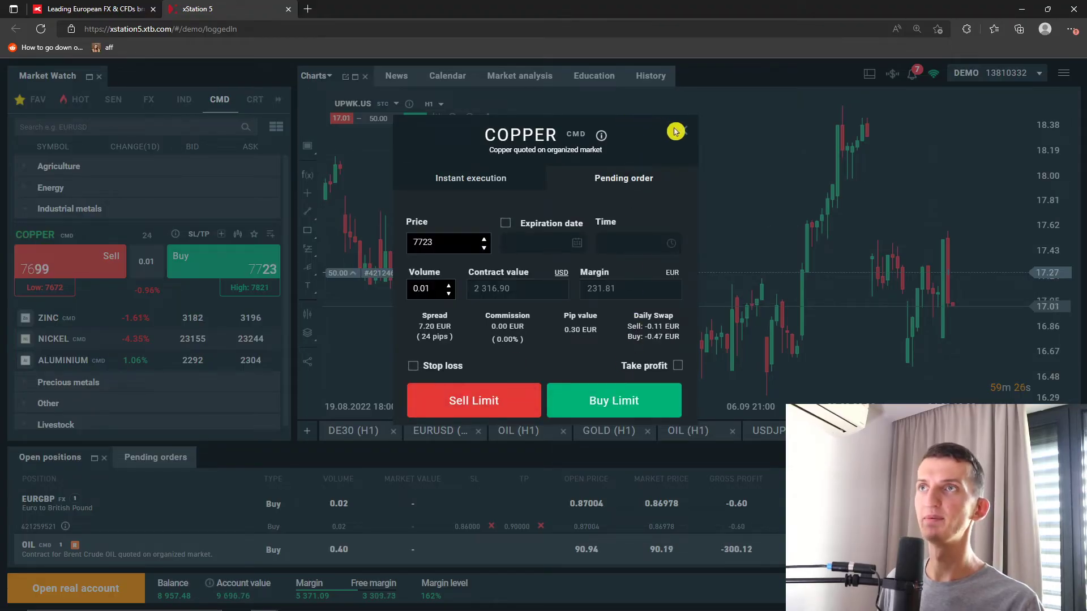
click(683, 133)
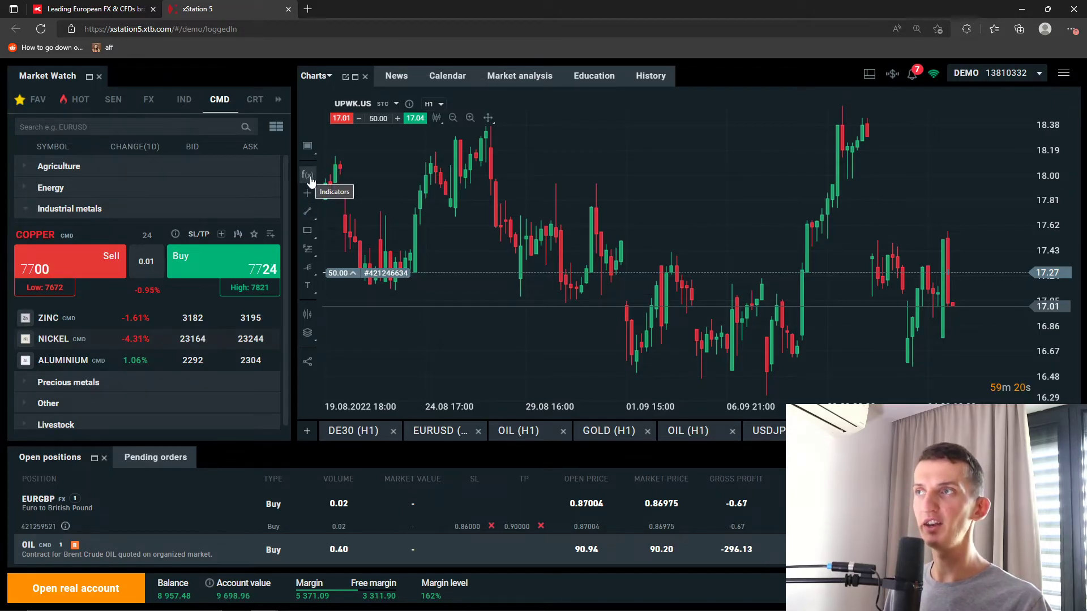
Step: Scroll through the OIL, Upwork and USDJPY positions and drag the divider up to enlarge the panel
scroll(471, 498, down, 3)
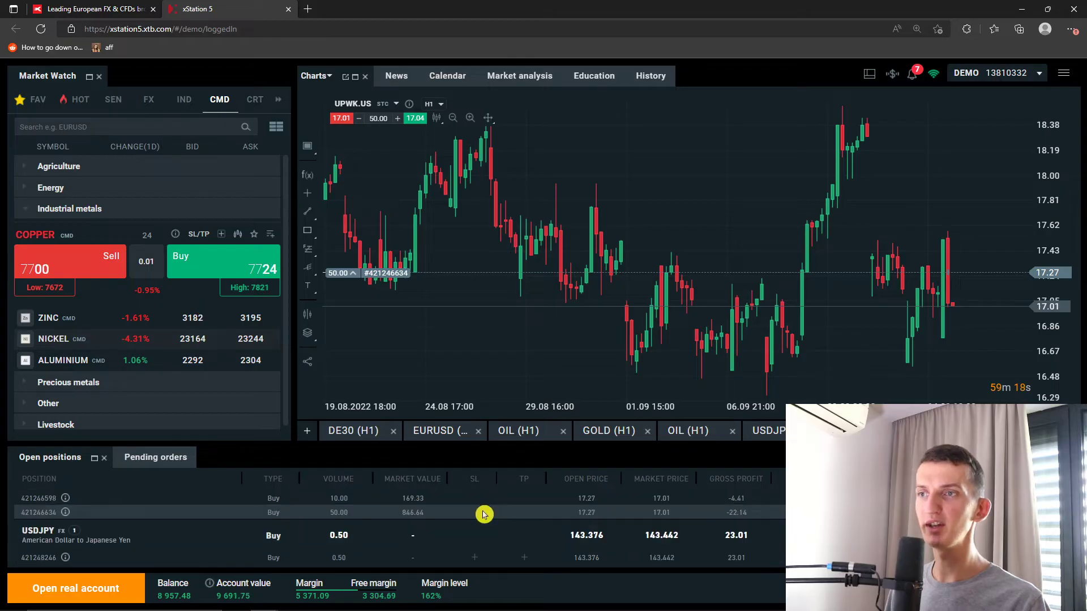
scroll(396, 510, up, 3)
scroll(358, 498, down, 3)
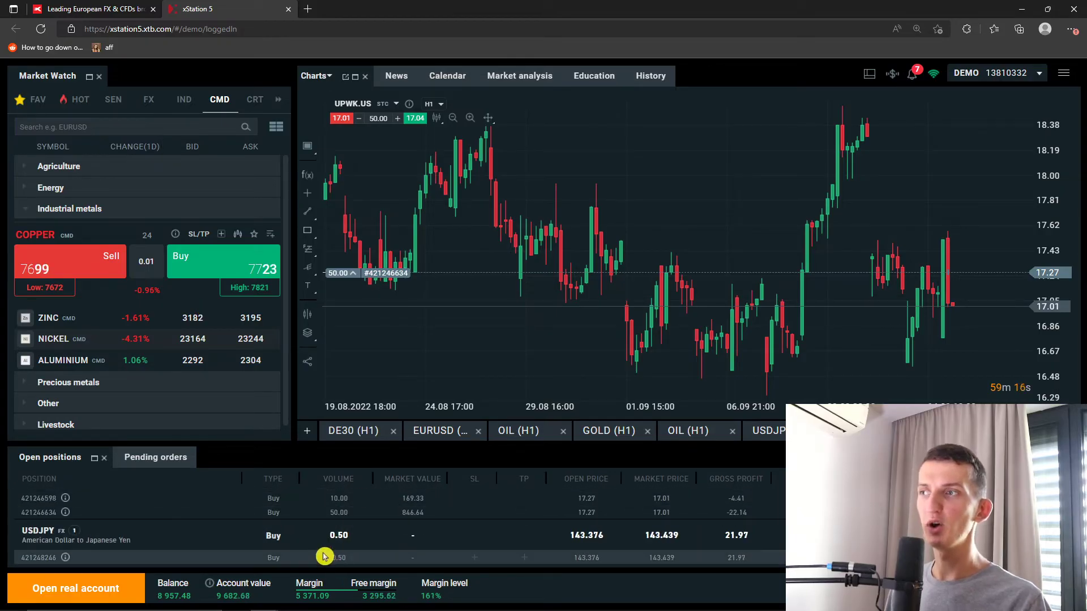
scroll(323, 554, up, 3)
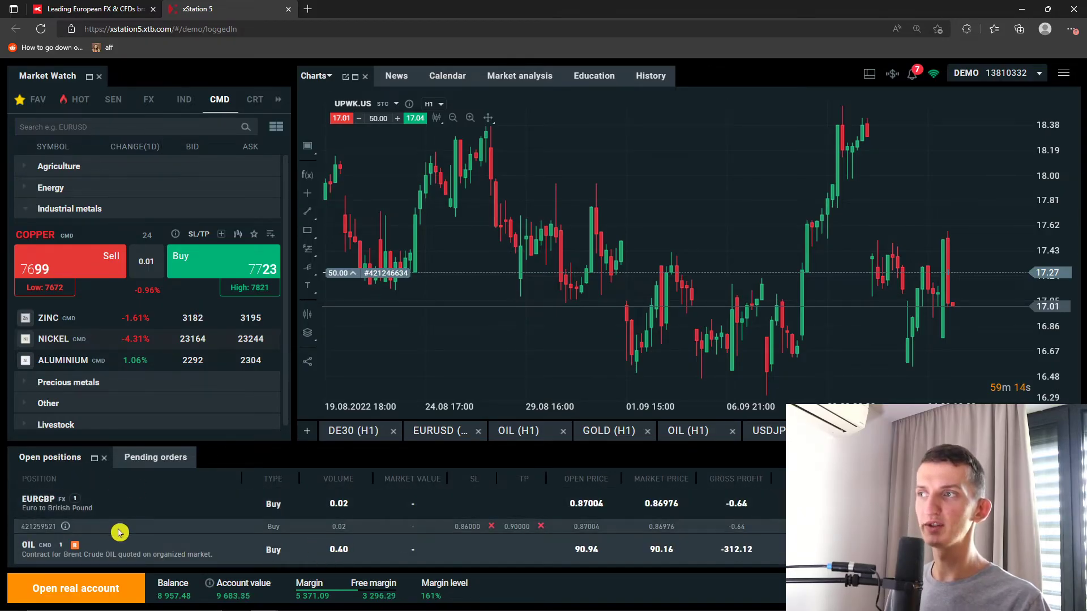
scroll(121, 531, down, 3)
scroll(123, 535, down, 2)
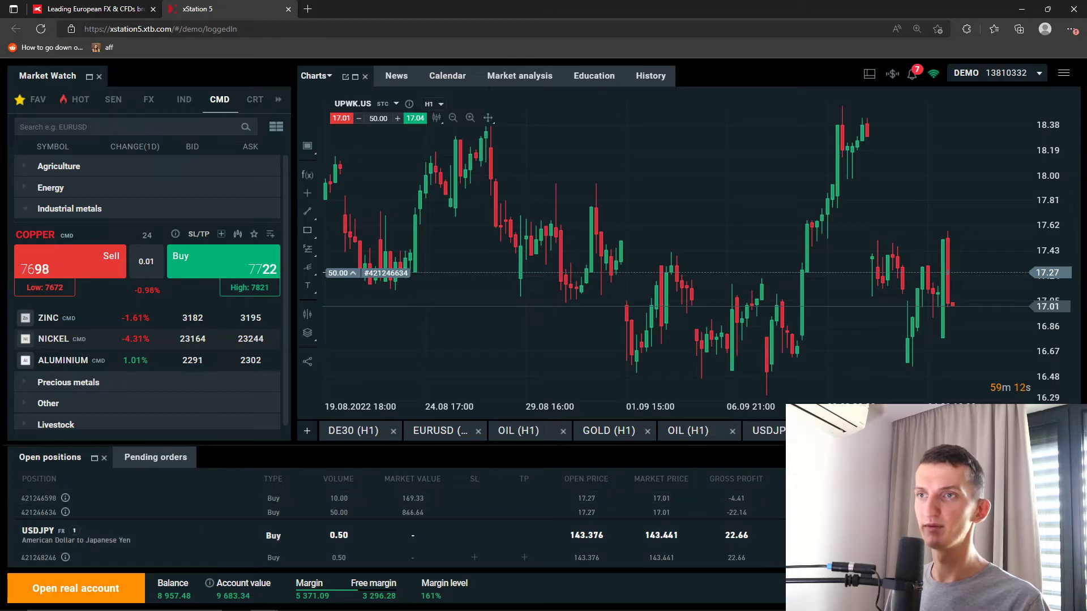
drag(572, 307, 571, 306)
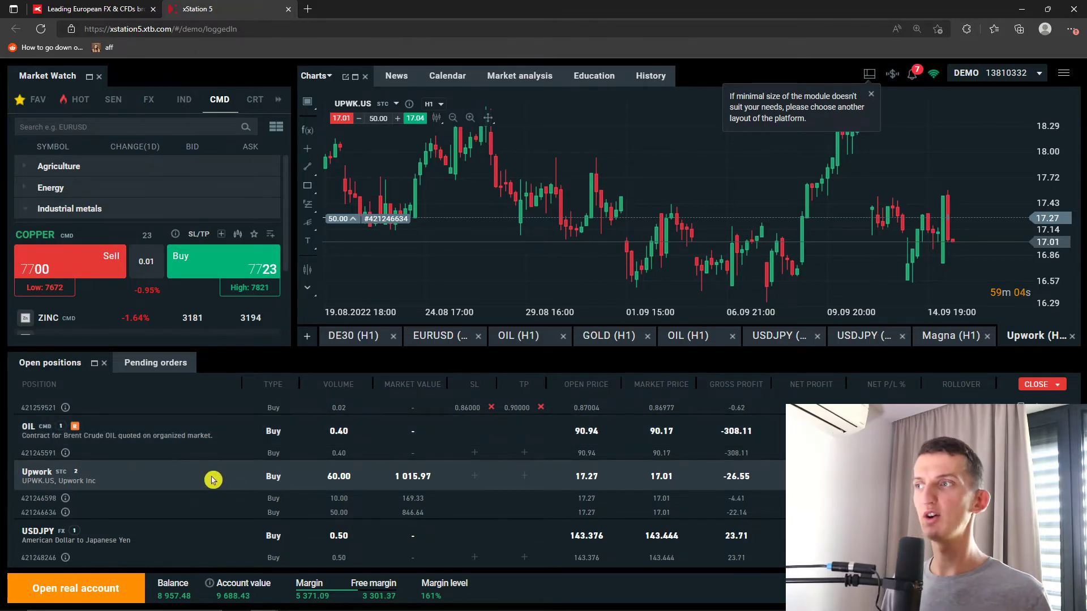
Step: Close all losing positions from the CLOSE menu and confirm with Yes
click(1043, 388)
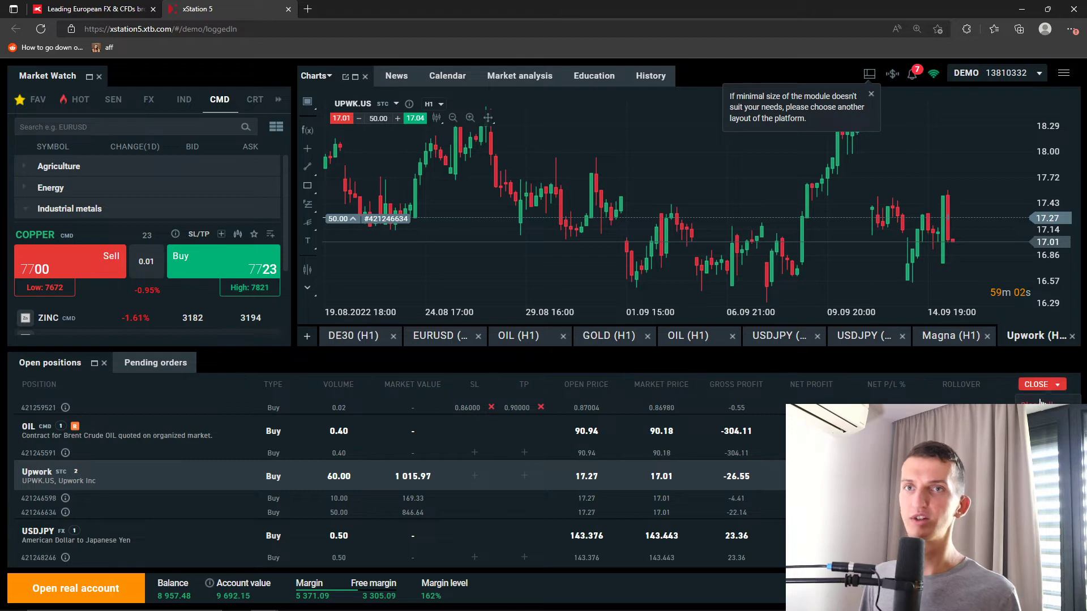
click(1038, 404)
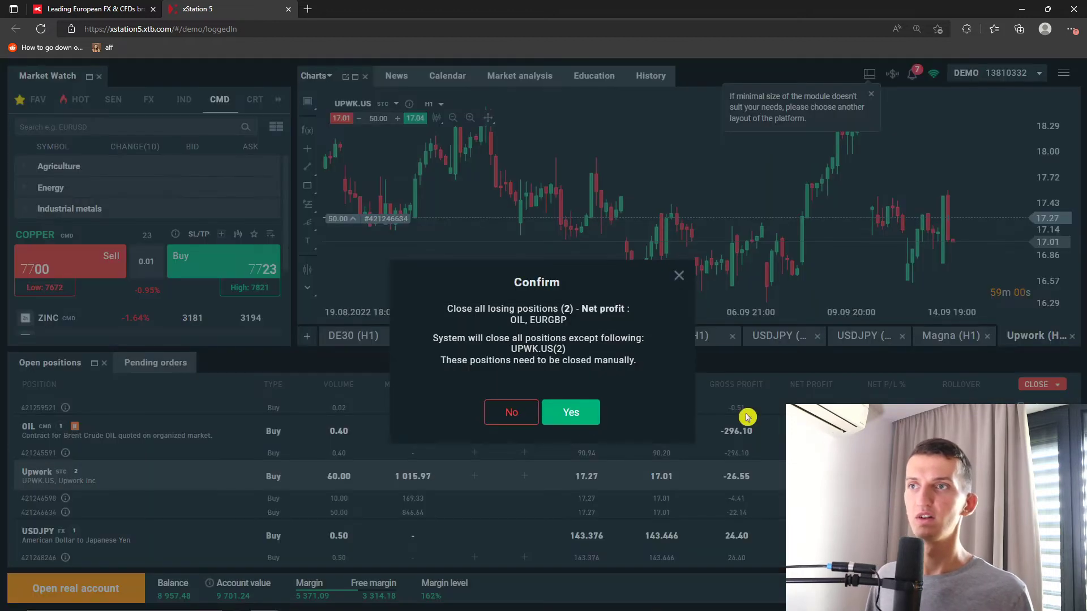
click(573, 430)
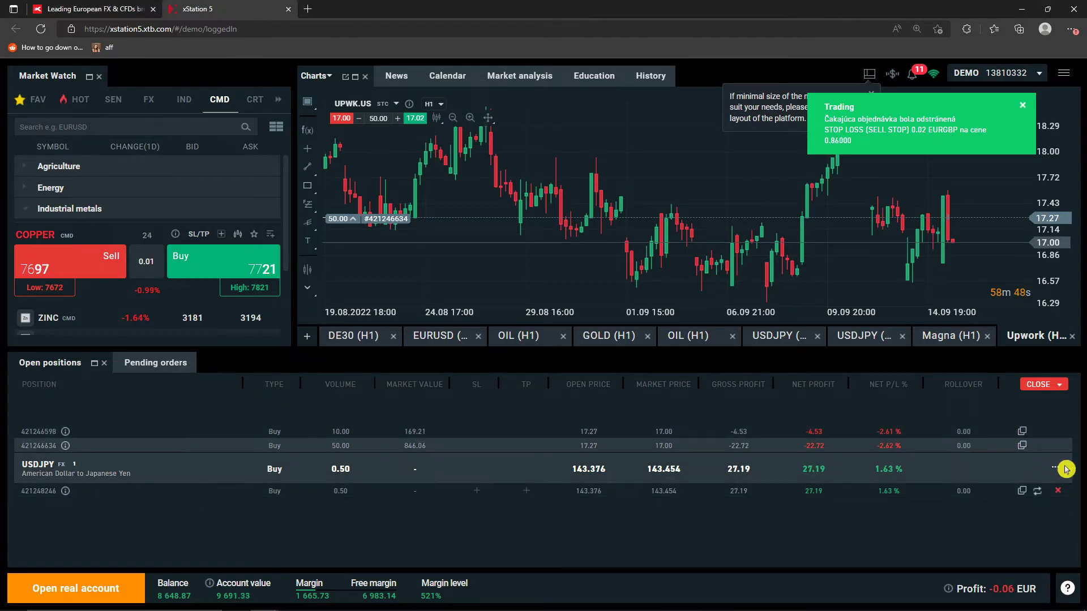
Step: Show the Upwork position on the chart and drag the splitter down to shrink the positions panel
right_click(995, 445)
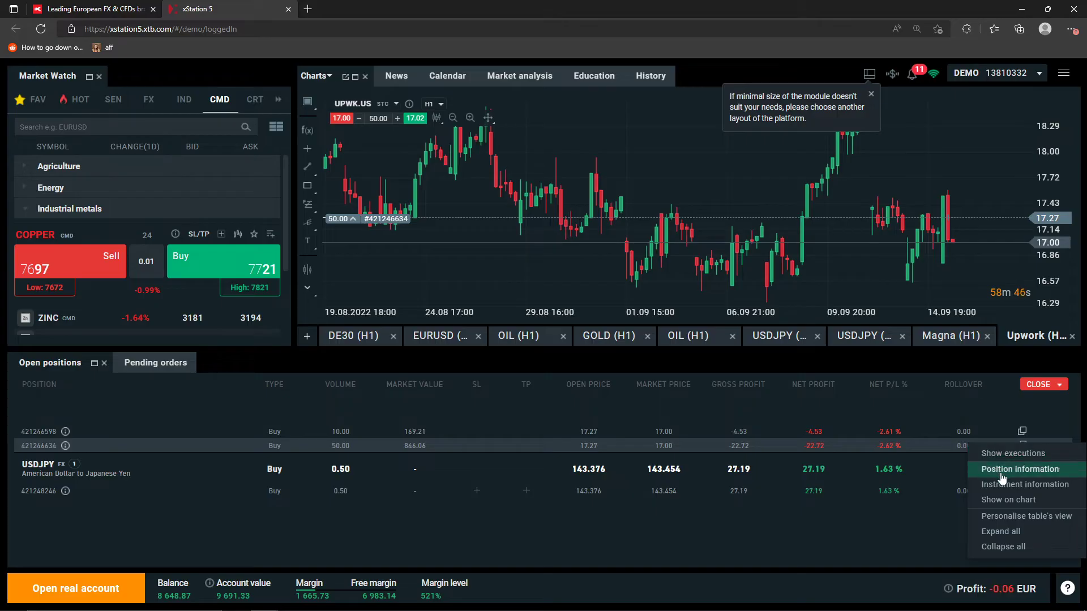
click(1011, 503)
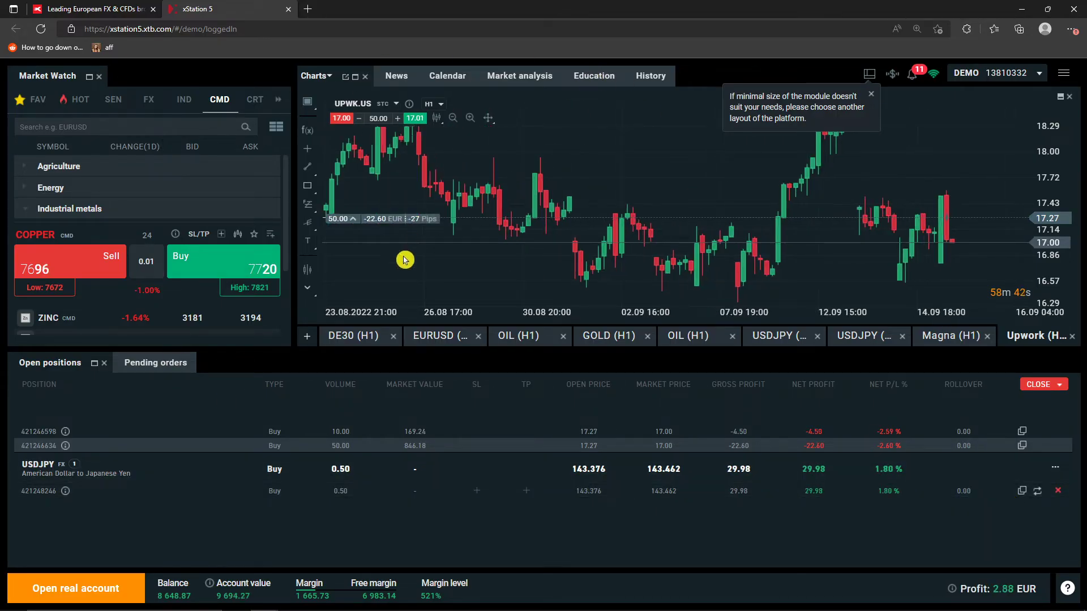
drag(453, 361, 449, 475)
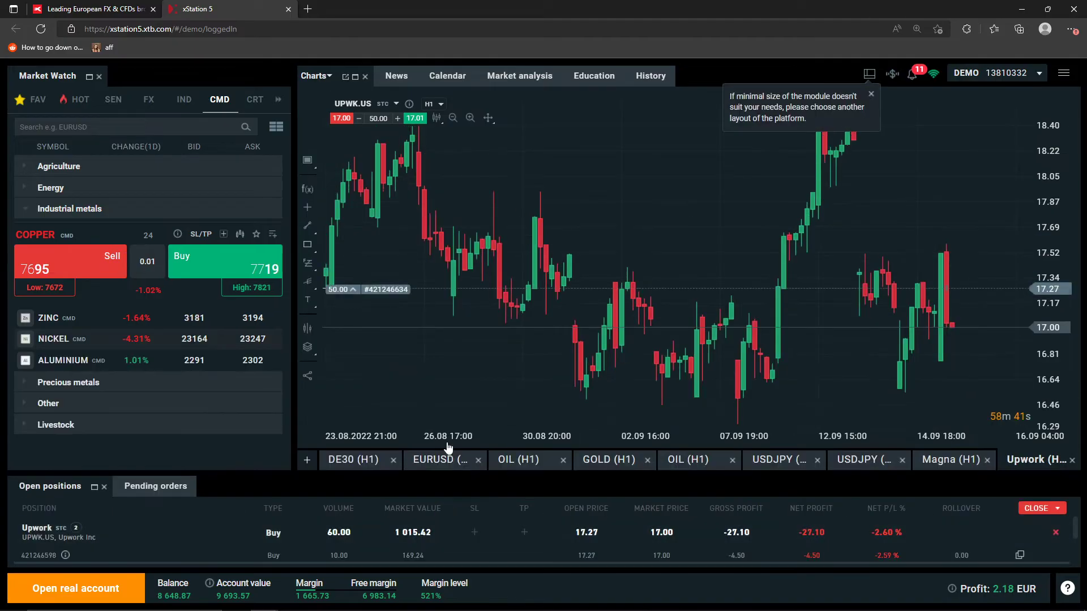
Step: Open a new COPPER chart from Market Watch and maximise it to fill the workspace
click(240, 234)
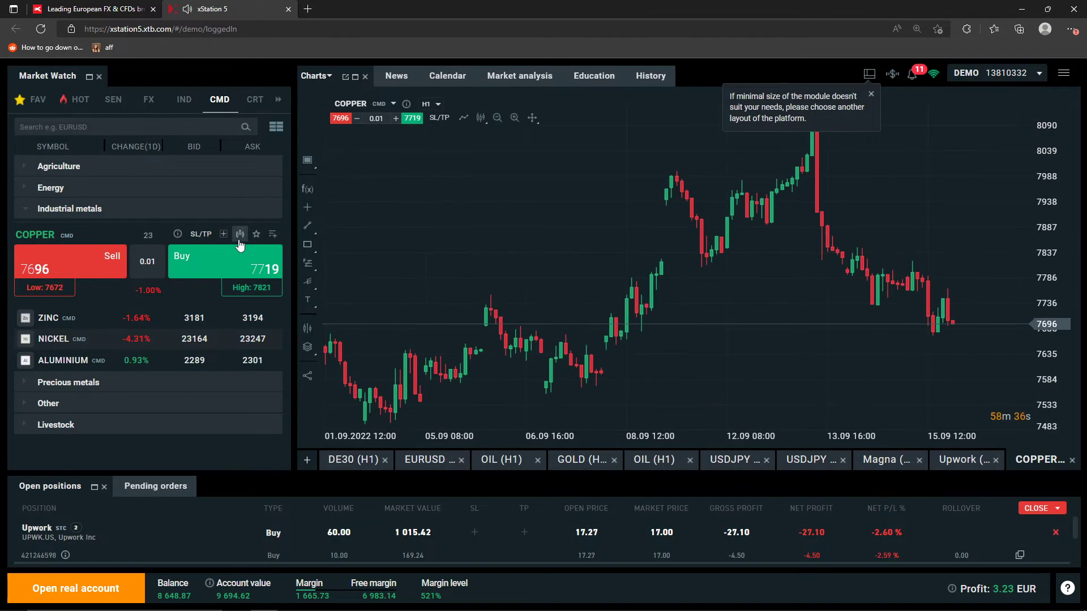
double_click(240, 234)
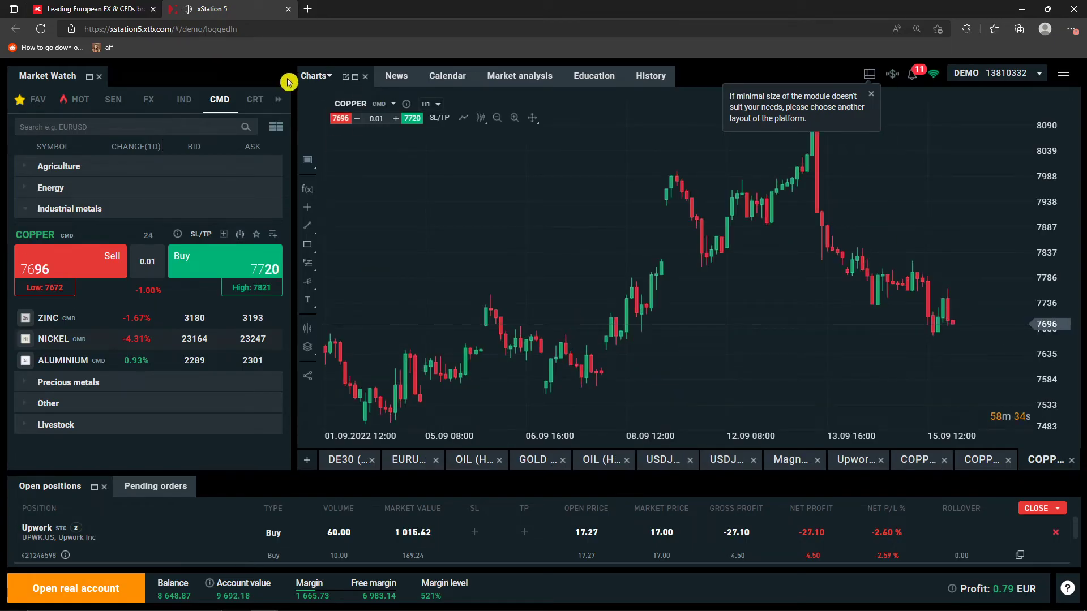
click(355, 79)
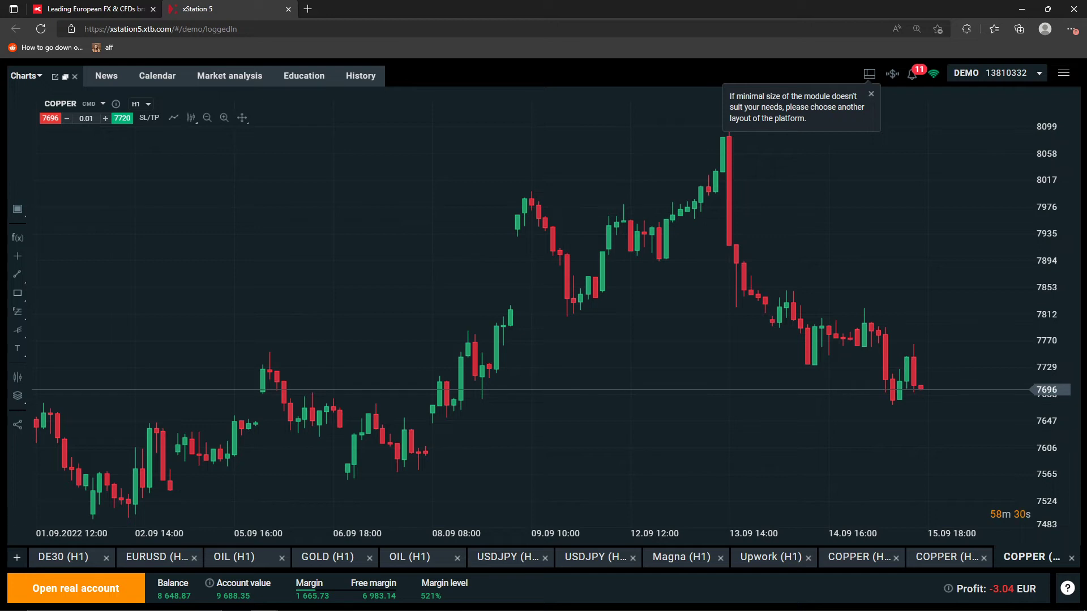
Step: Browse the f(x) indicators, crosshair, drawing, compare and layers tools, then view the News section
click(19, 238)
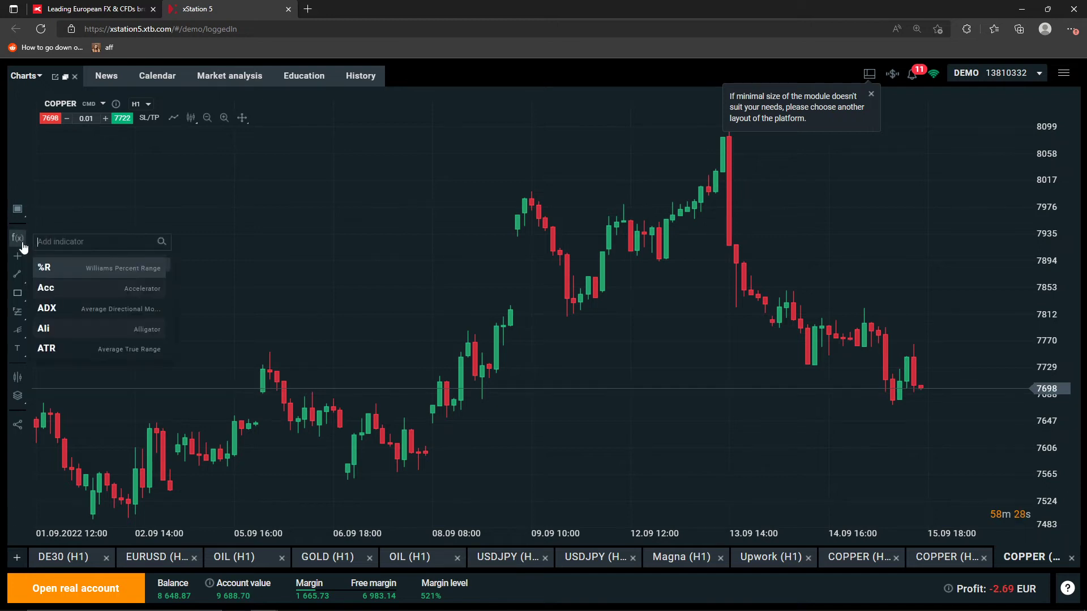
scroll(87, 275, down, 3)
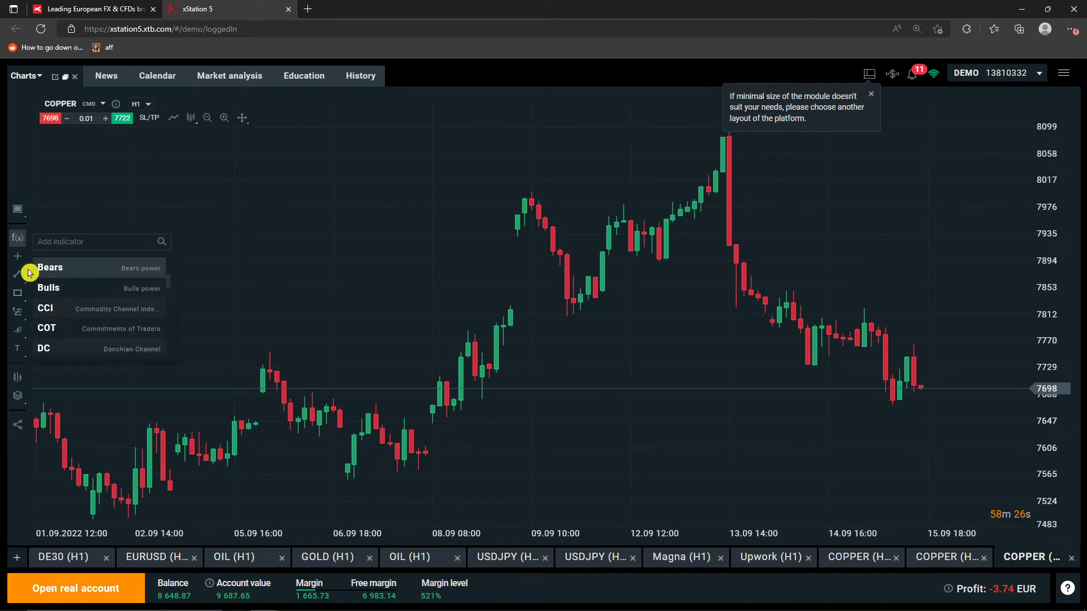
click(18, 261)
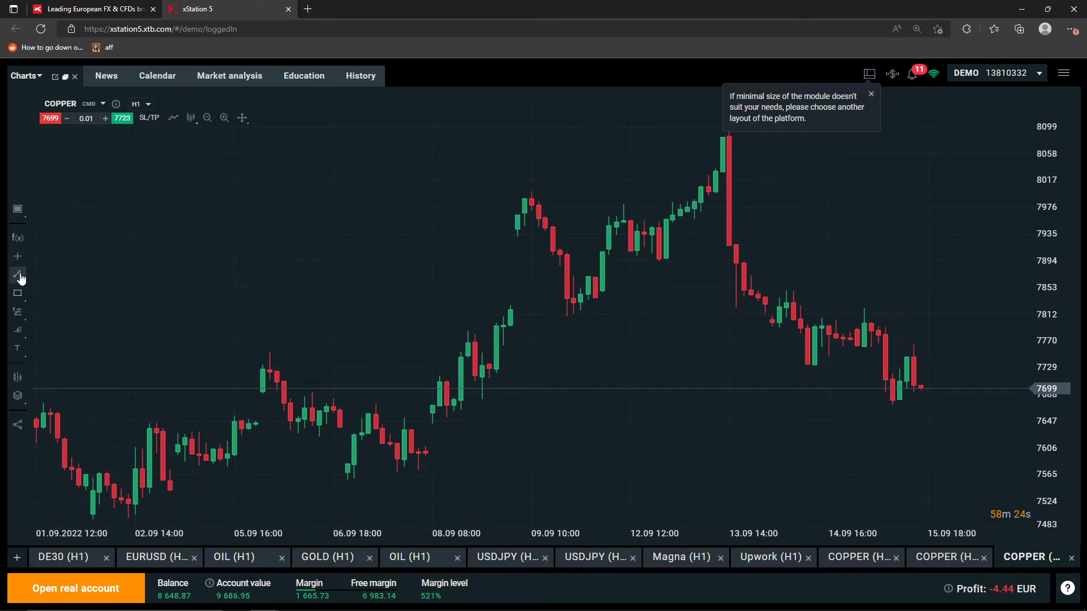
click(20, 276)
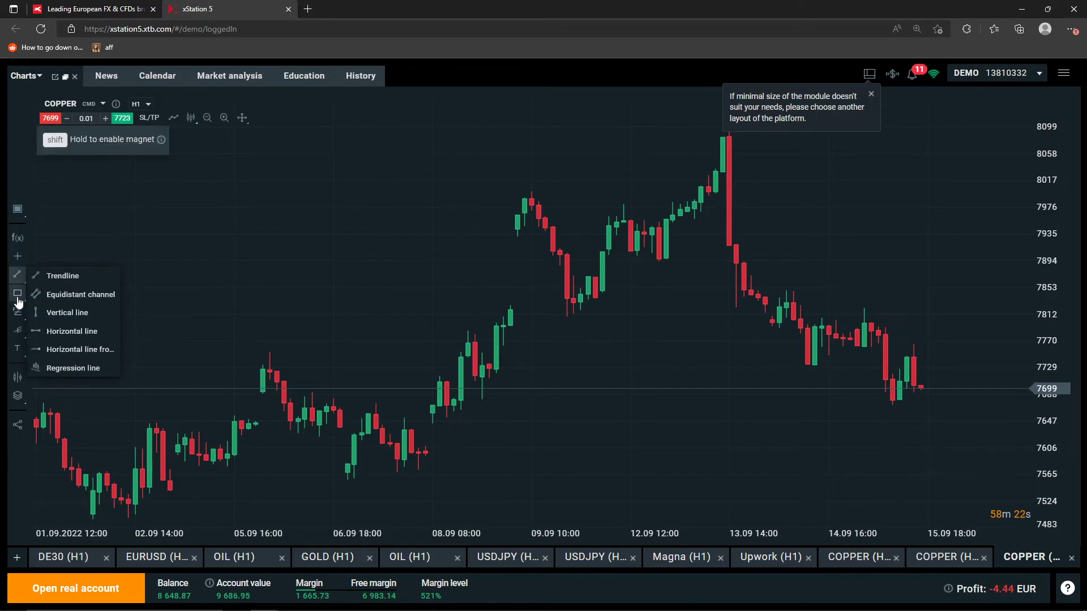
mouse_move(20, 319)
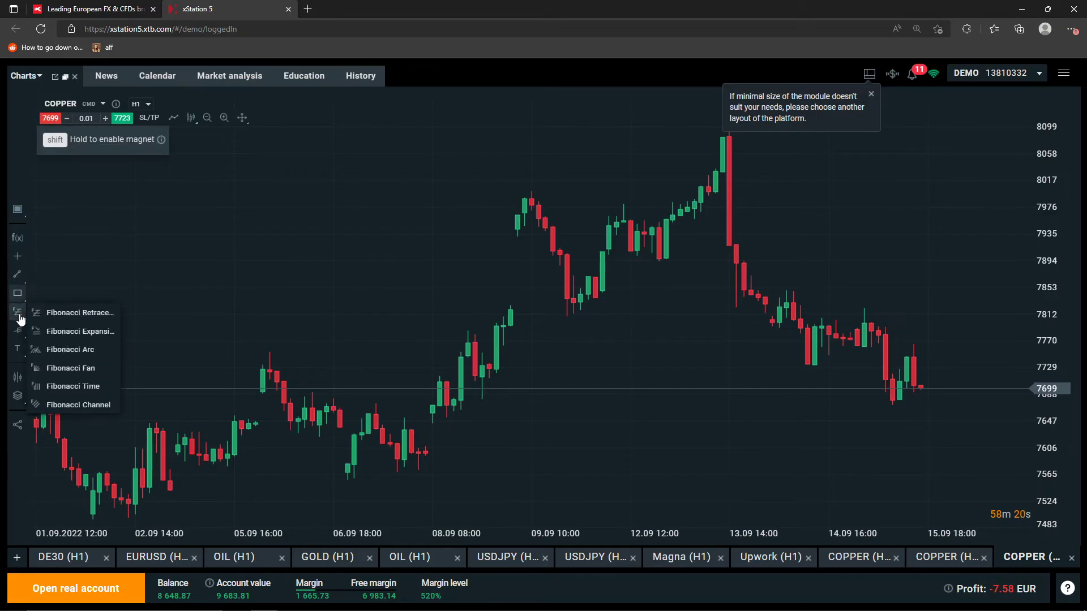
mouse_move(20, 338)
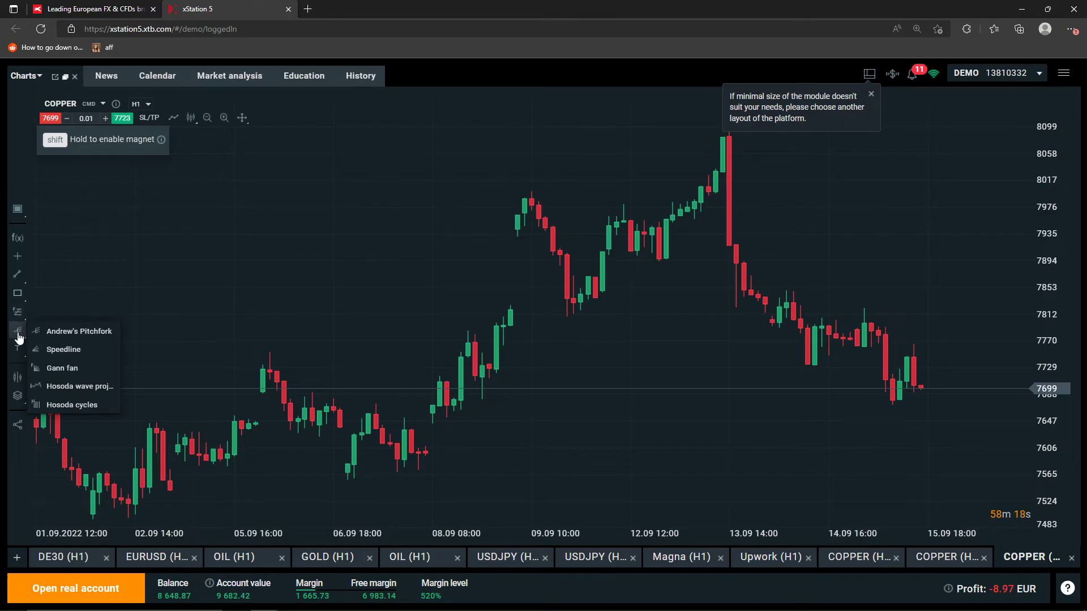
click(20, 379)
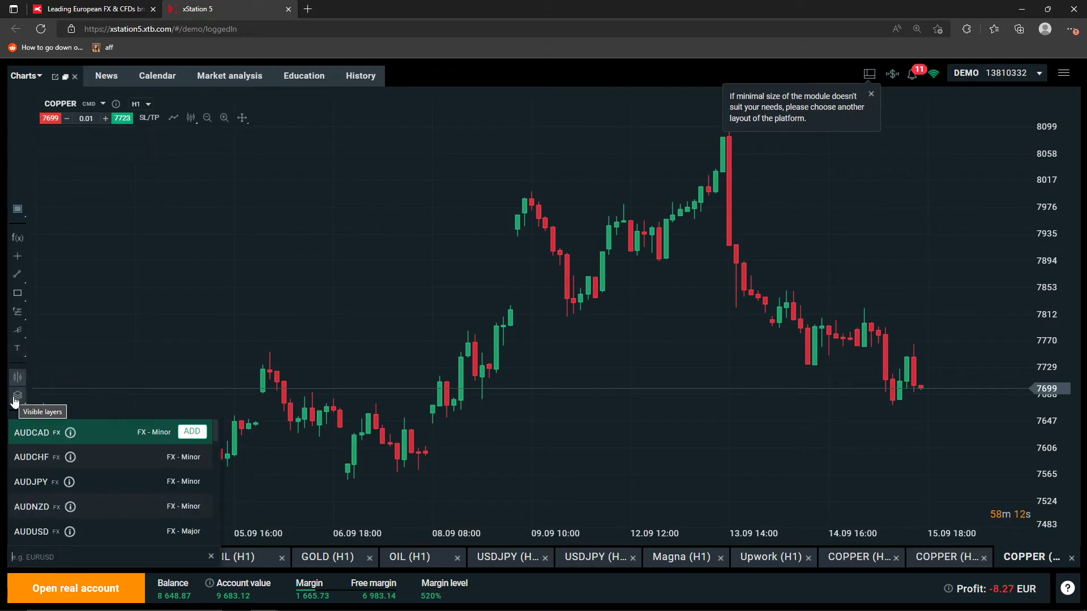
click(18, 400)
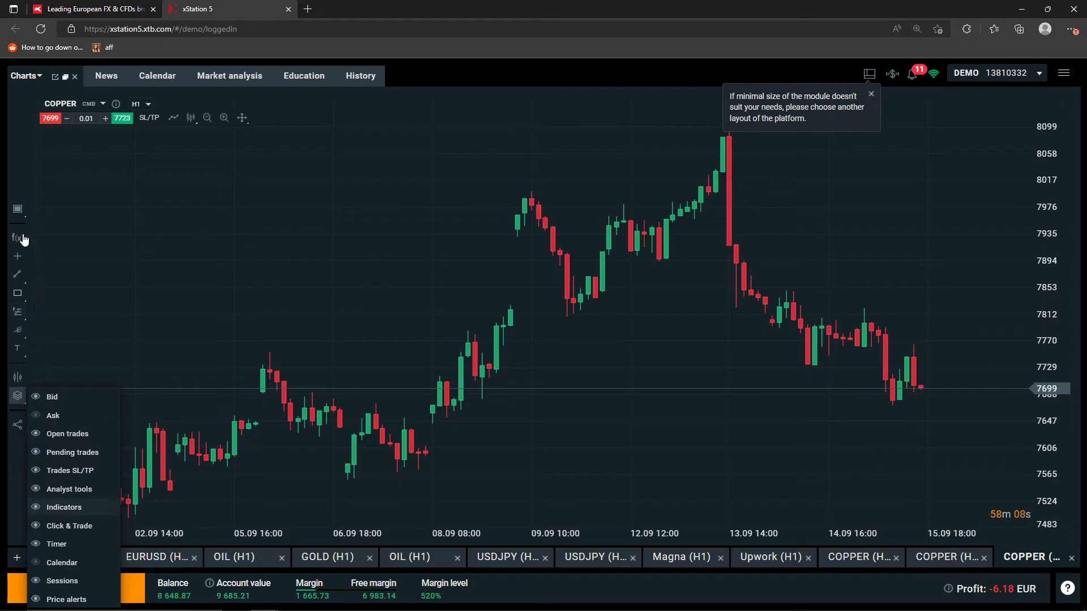
click(107, 77)
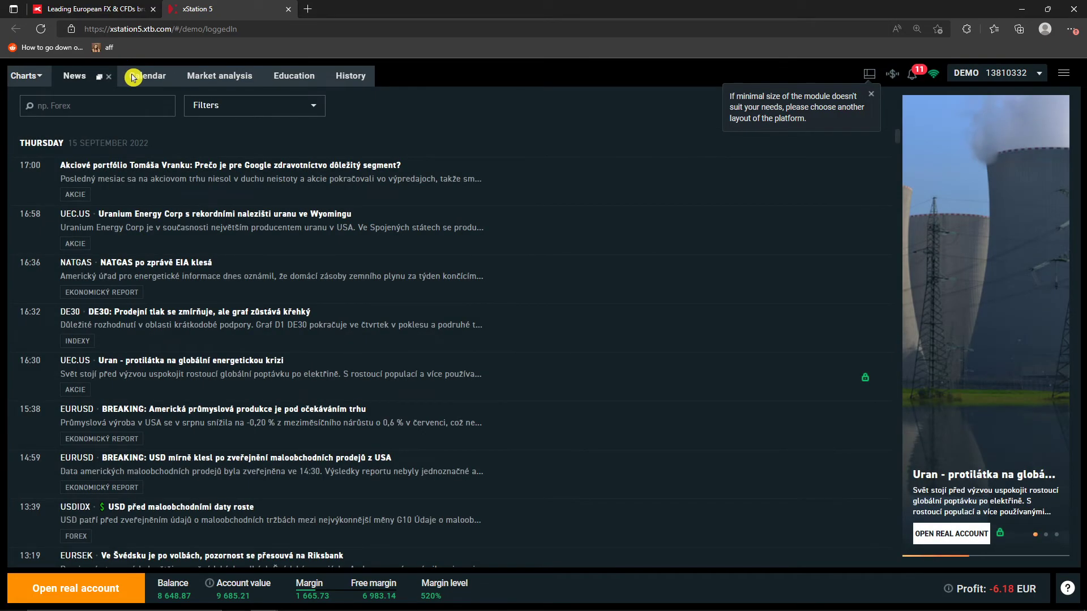
click(133, 78)
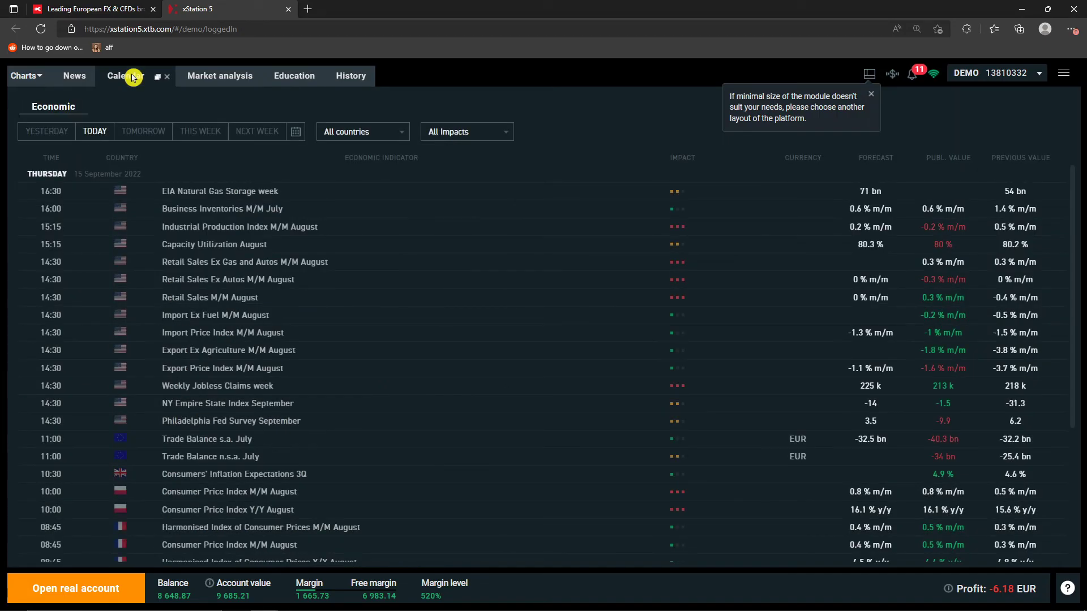
click(232, 80)
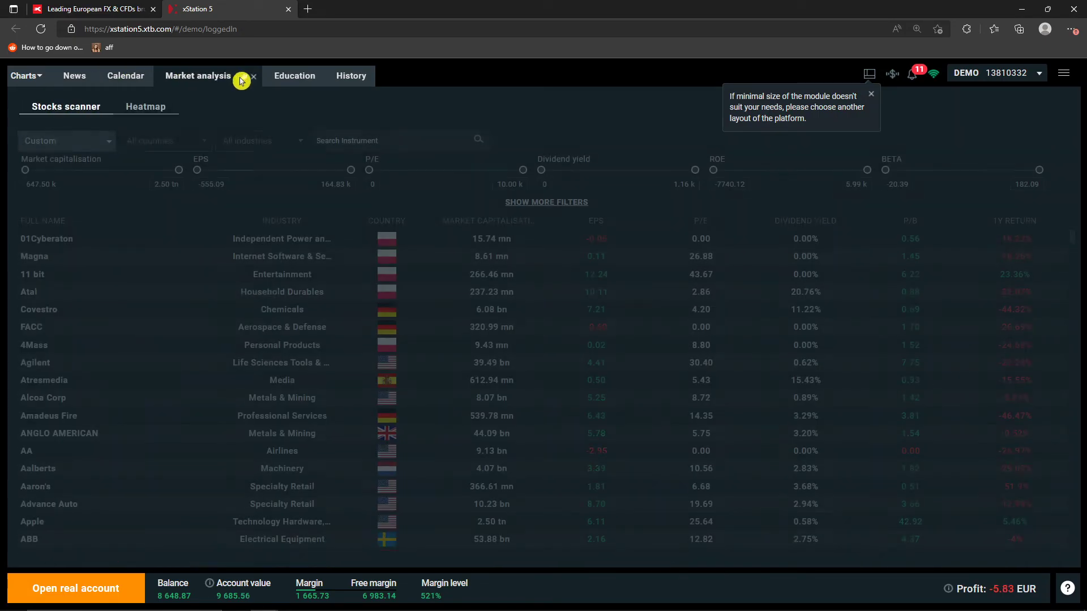
click(300, 74)
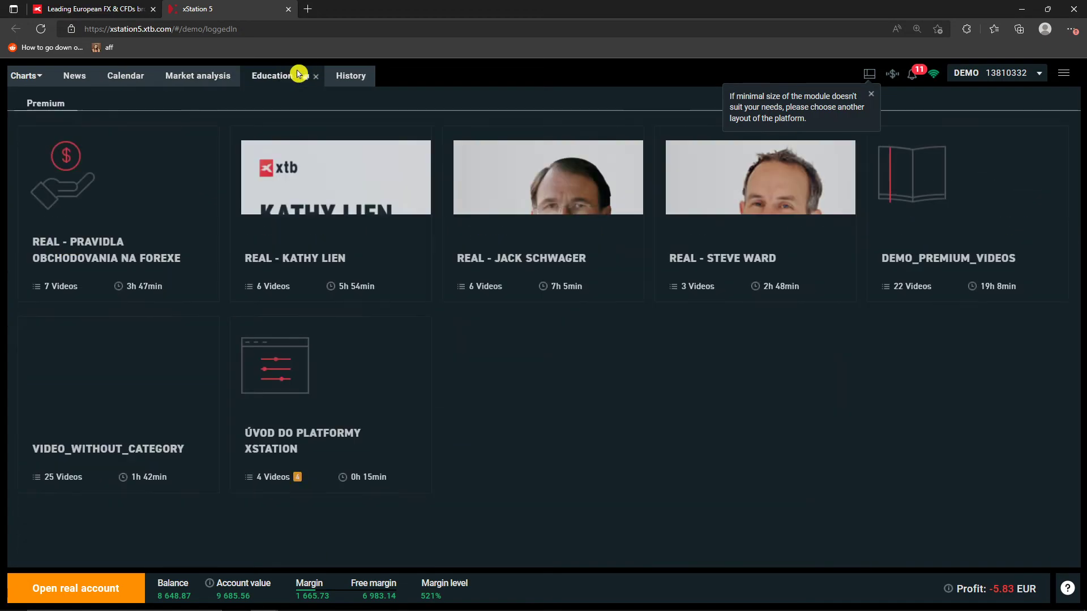
click(351, 77)
click(255, 77)
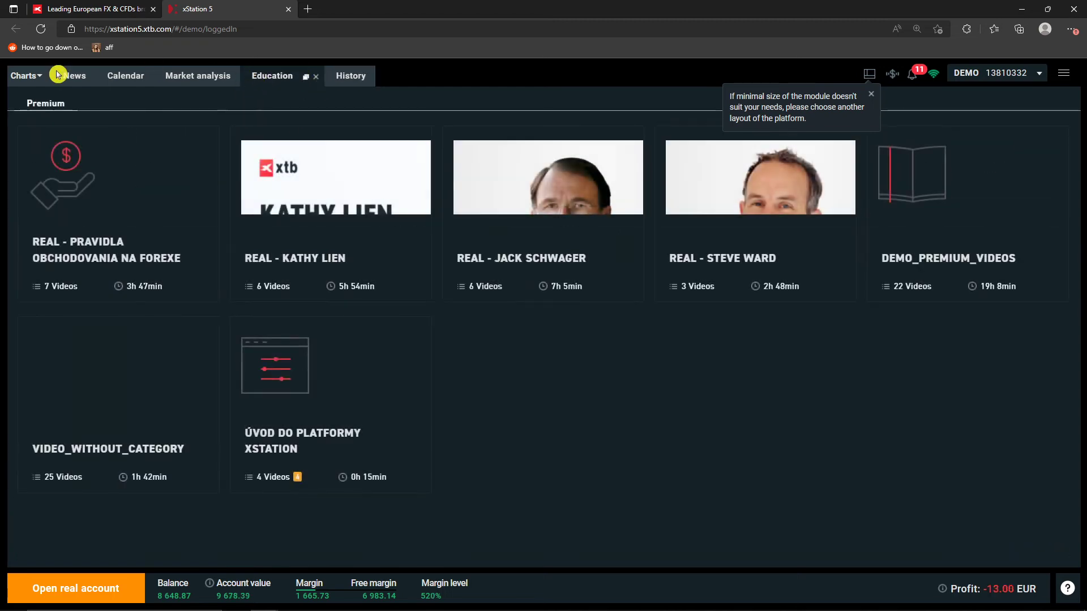
click(74, 76)
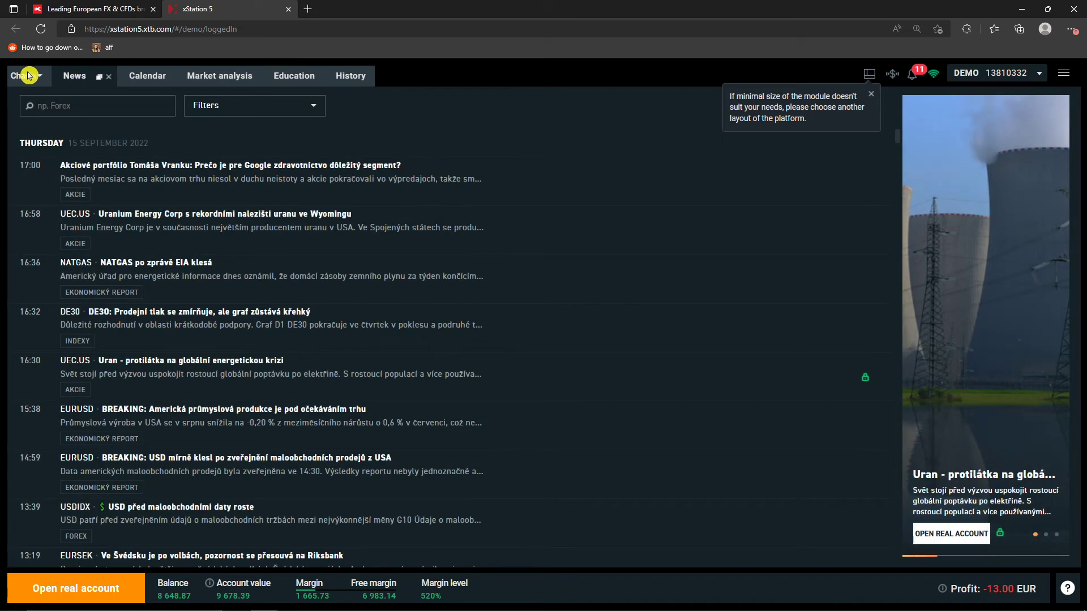
click(29, 75)
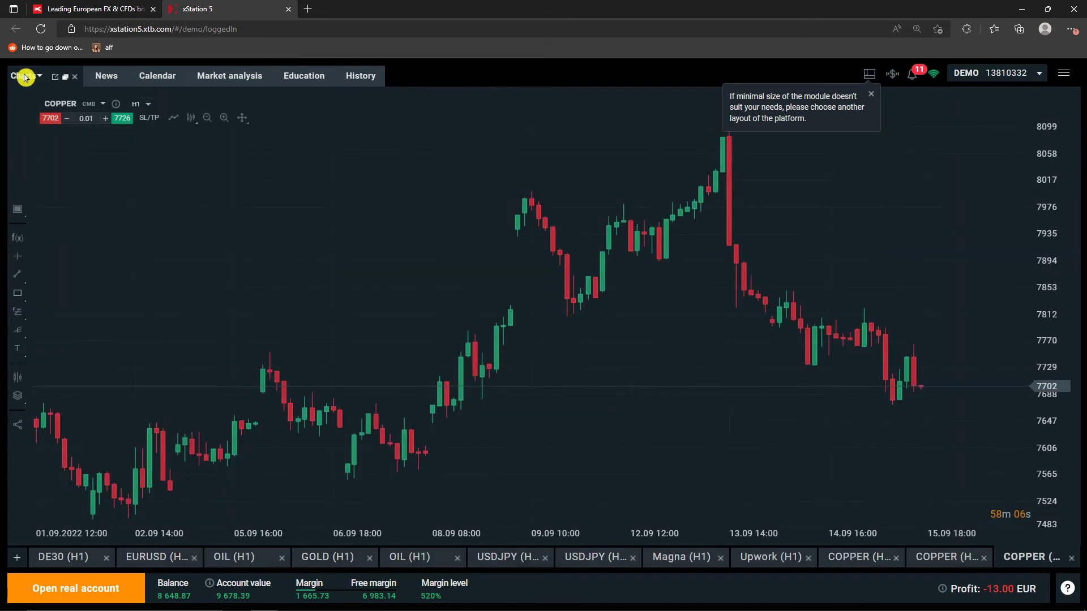
click(870, 84)
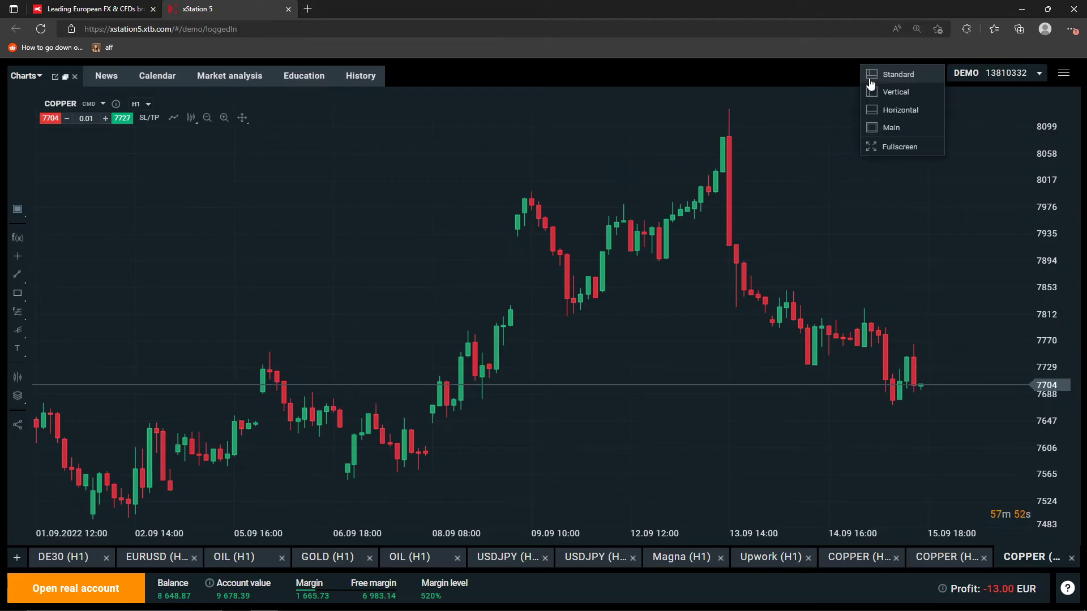
Step: Restore the standard layout, zoom in, and switch the COPPER chart to a Line chart
click(64, 77)
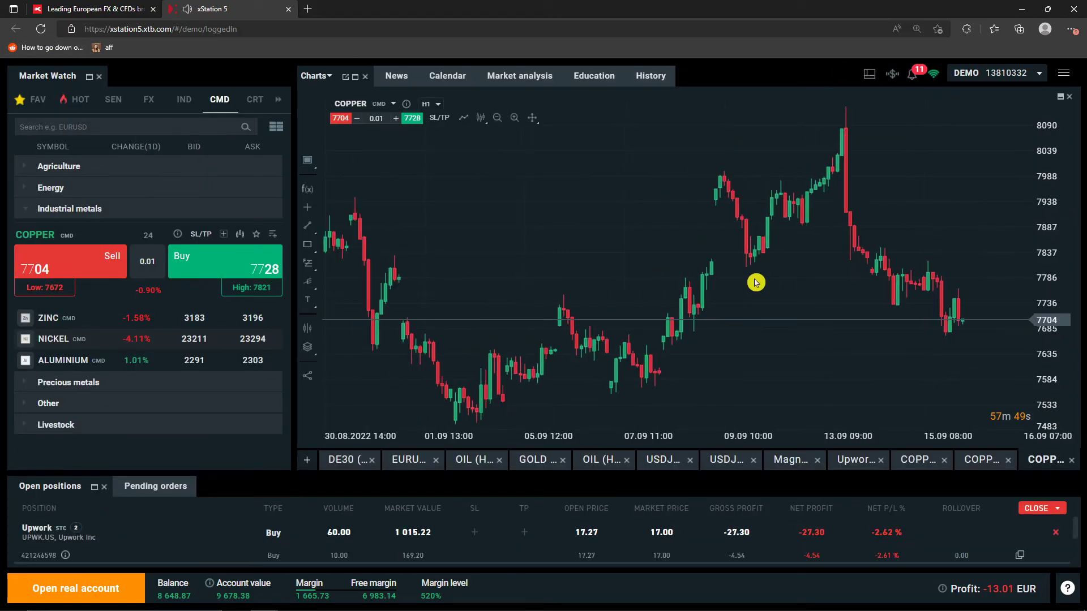
scroll(753, 274, up, 3)
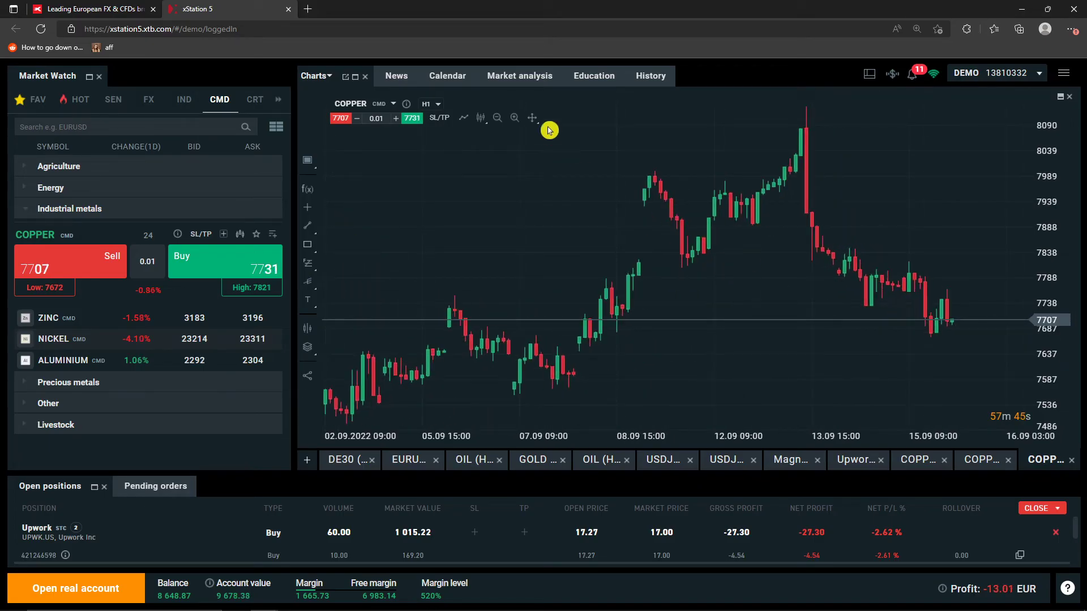
click(481, 119)
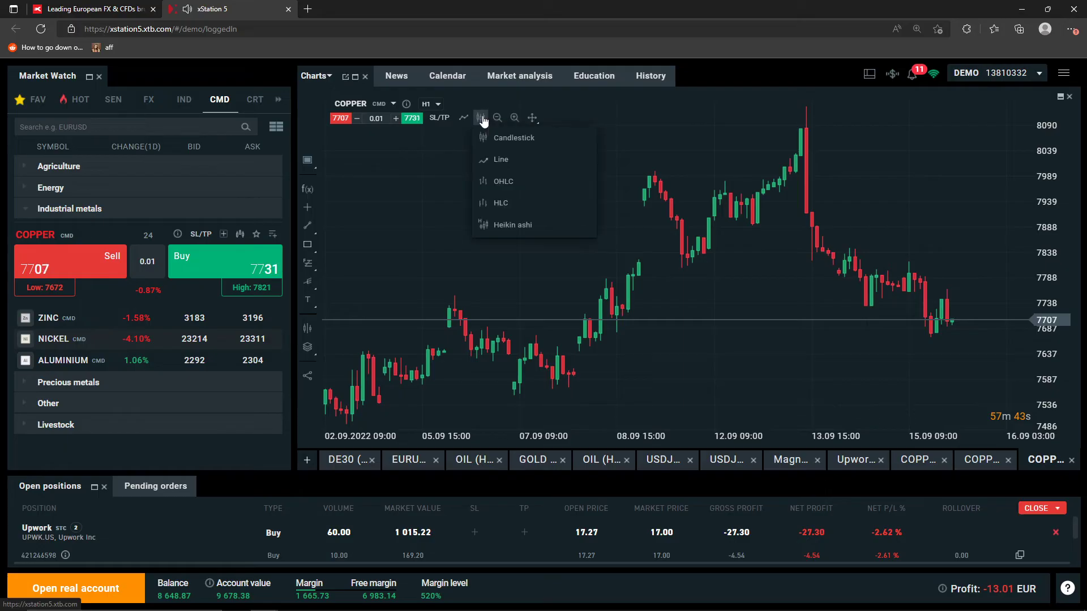
click(496, 158)
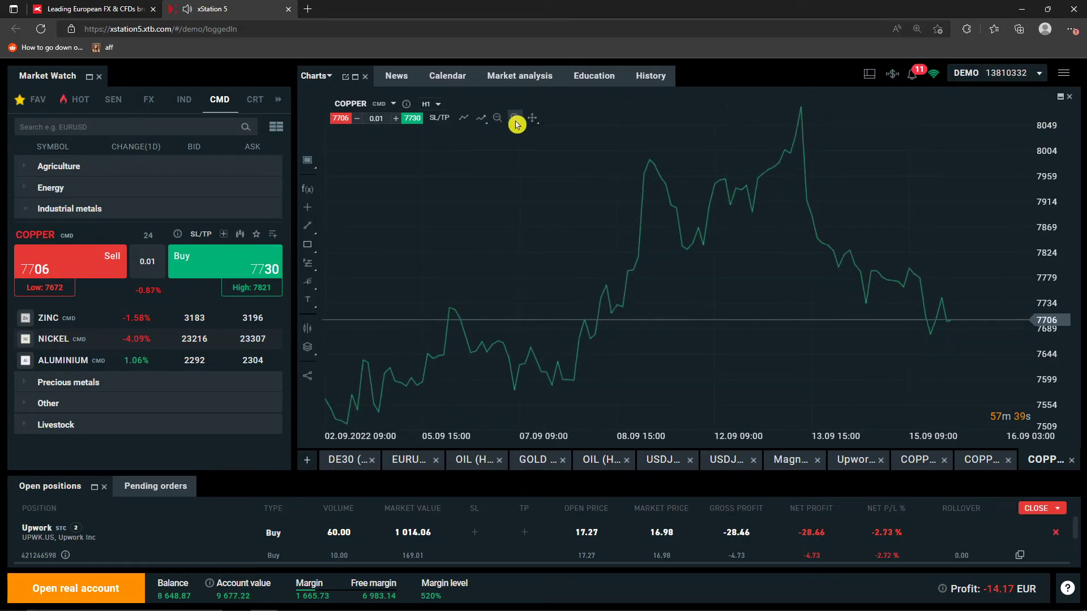
Step: Zoom and pan the COPPER chart, jumping to the oldest and then the most recent data
click(514, 120)
click(535, 125)
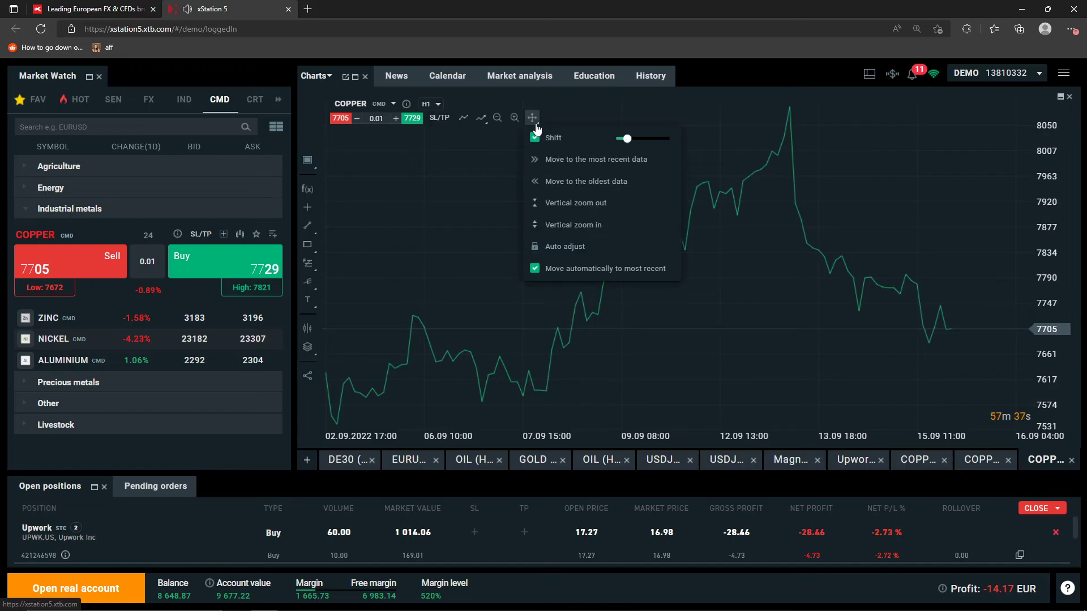
drag(626, 139, 578, 143)
click(573, 180)
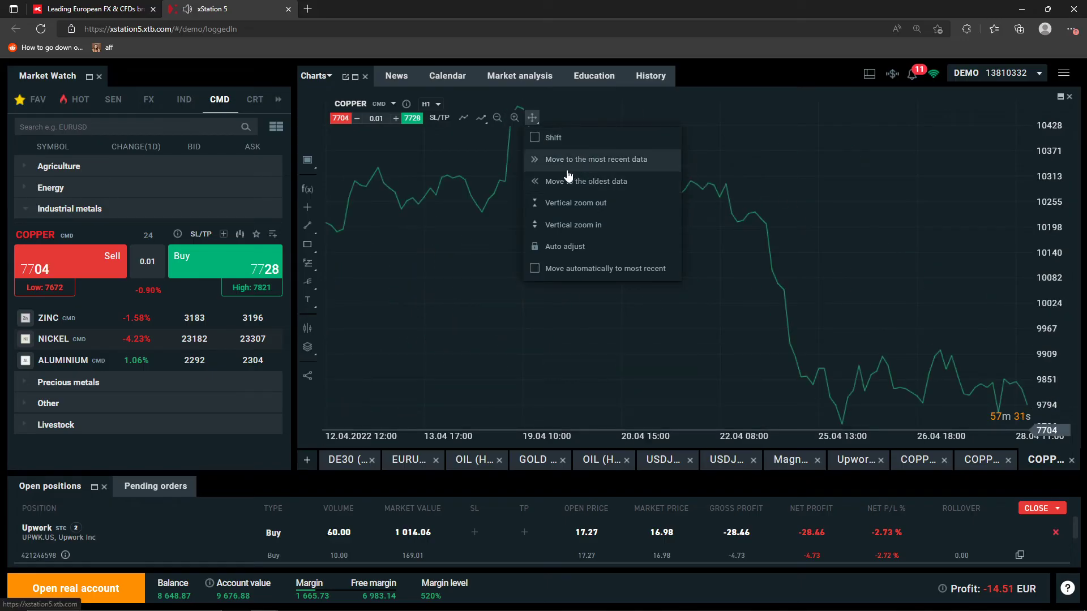
click(559, 159)
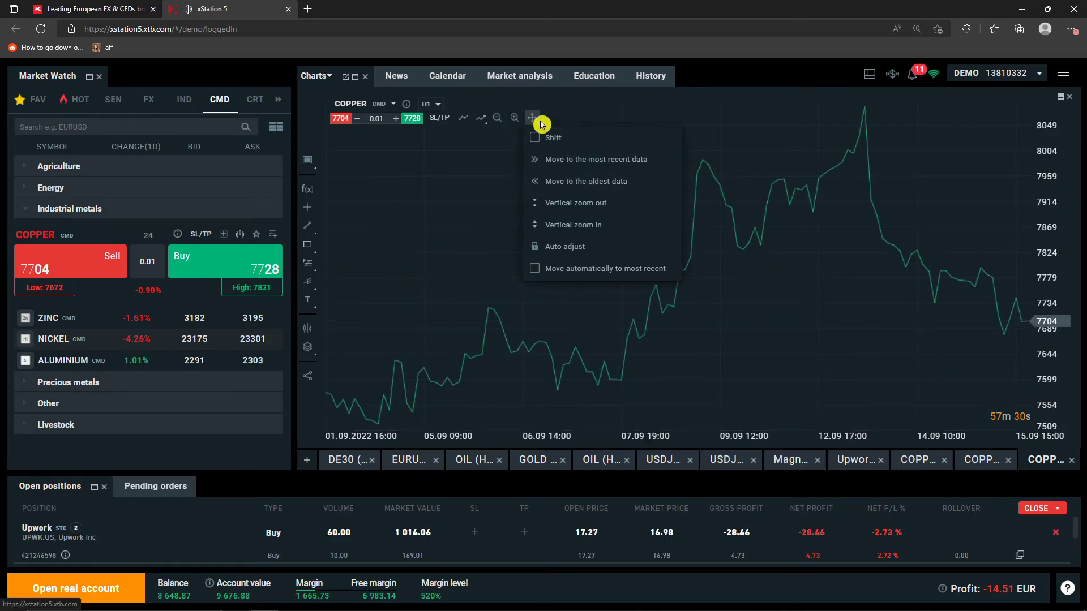
click(876, 80)
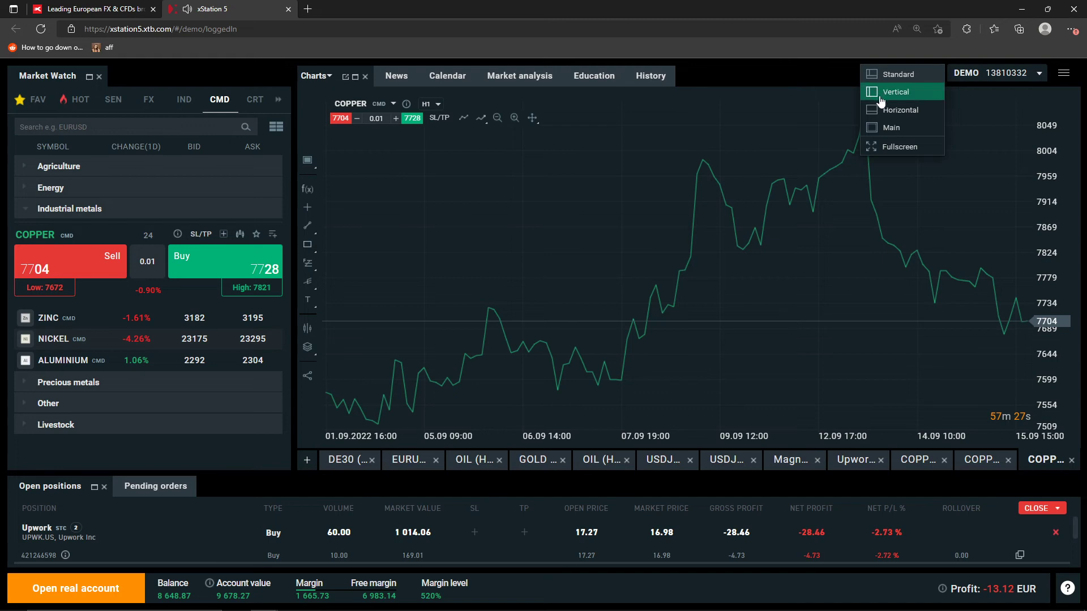
Step: Switch the workspace to Horizontal then Vertical layout, and check the notifications list
click(882, 112)
click(868, 80)
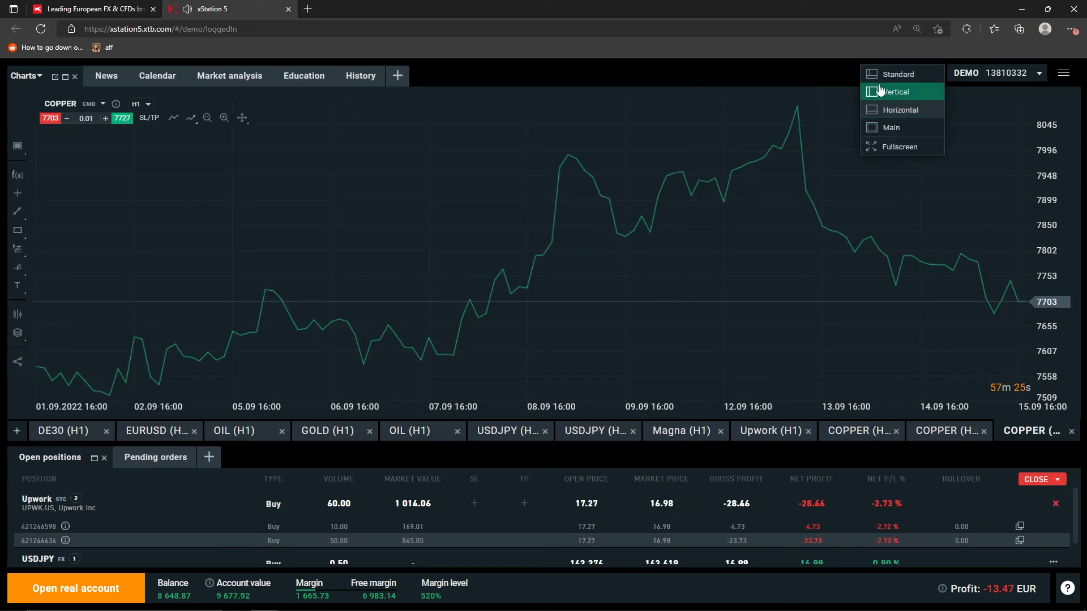
click(879, 88)
click(912, 74)
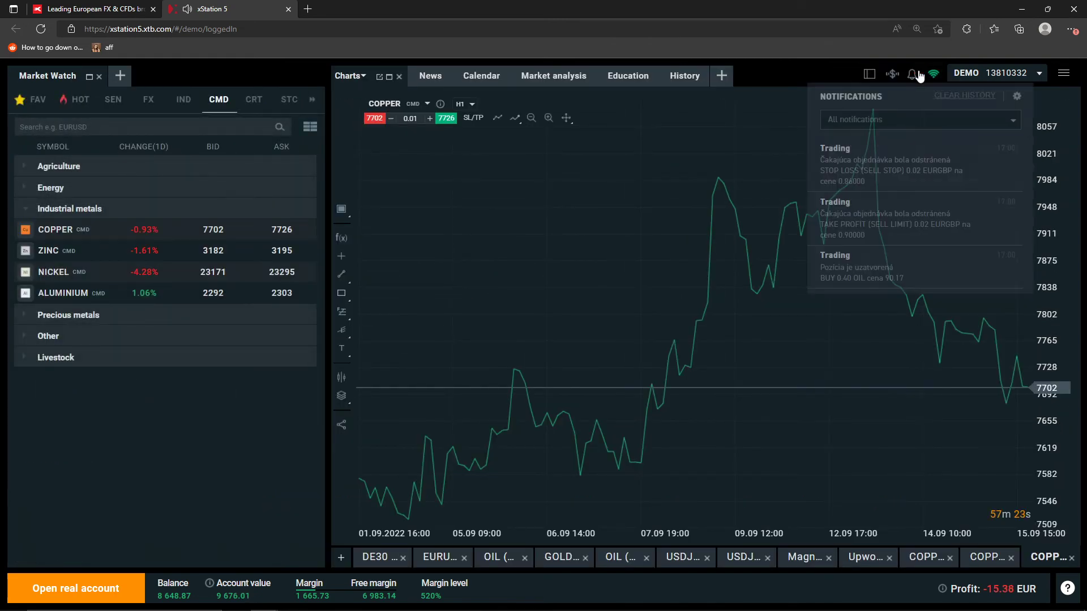
click(913, 74)
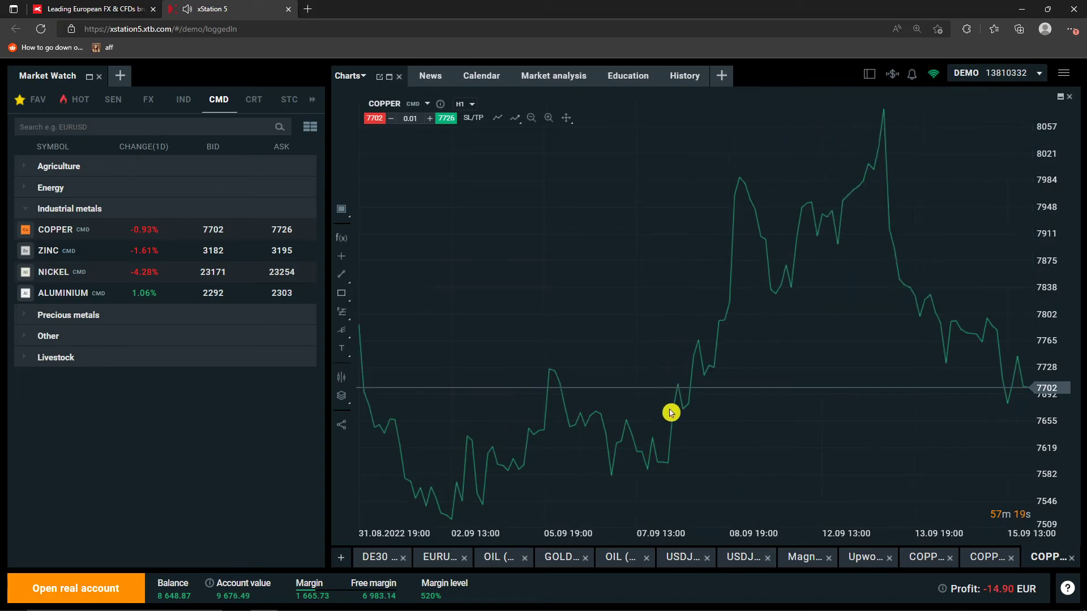
Step: Cycle the chart through the USDJPY, MGA.US, OIL and GOLD tabs, ending on MGA.US
click(747, 560)
click(806, 564)
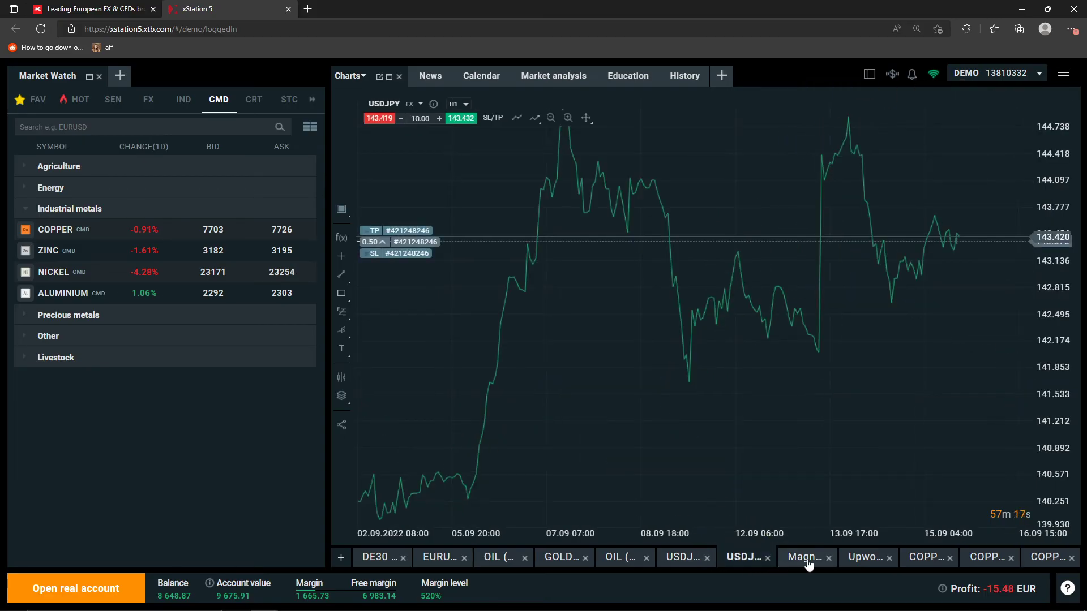
click(667, 565)
click(612, 562)
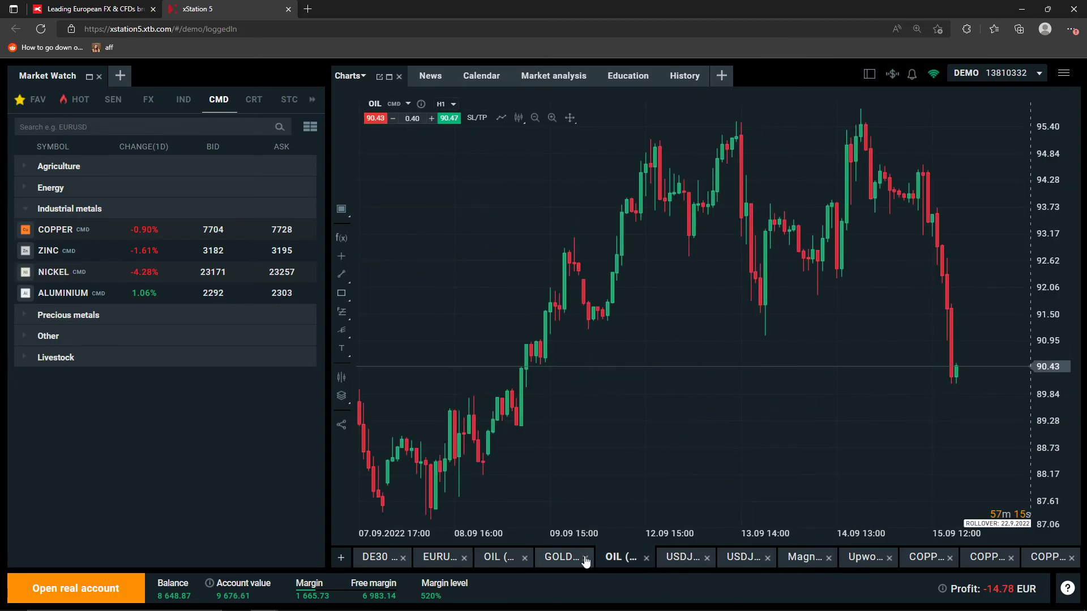
click(565, 561)
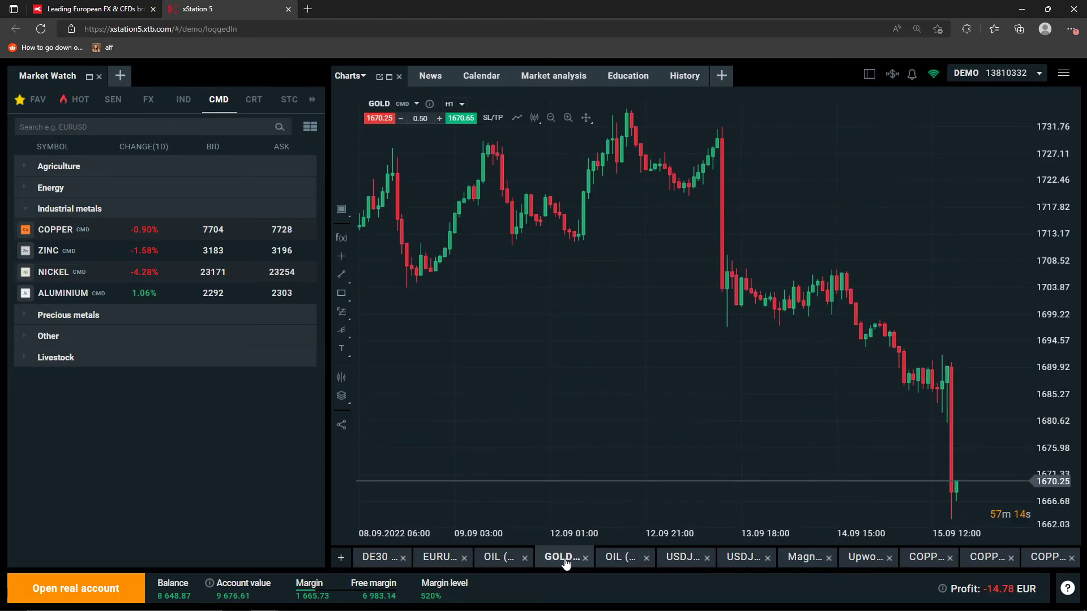
click(810, 561)
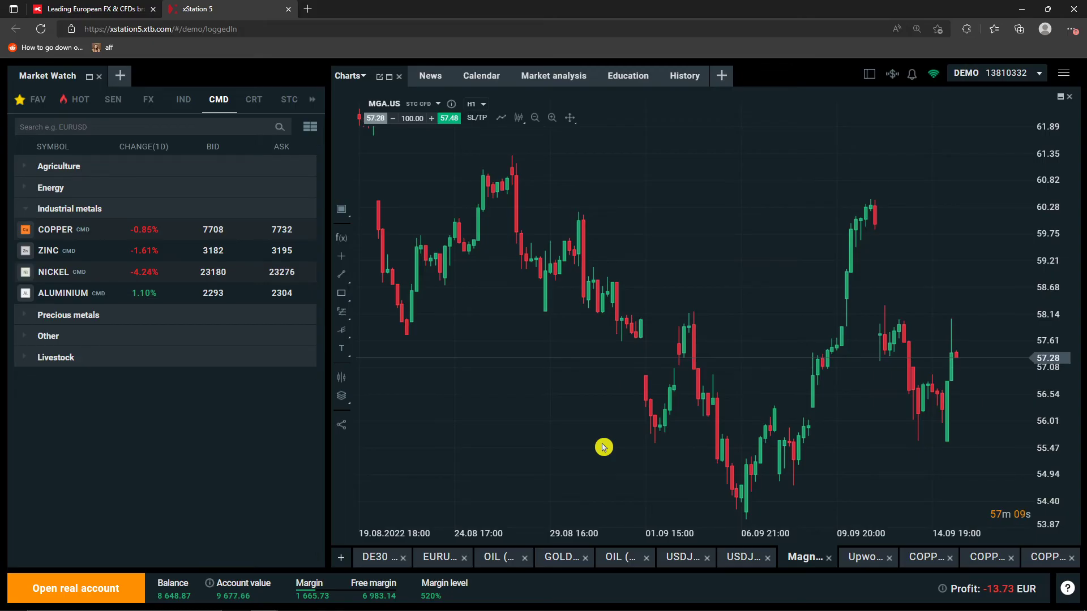
Step: Open the My account information page from the main platform menu
click(1063, 73)
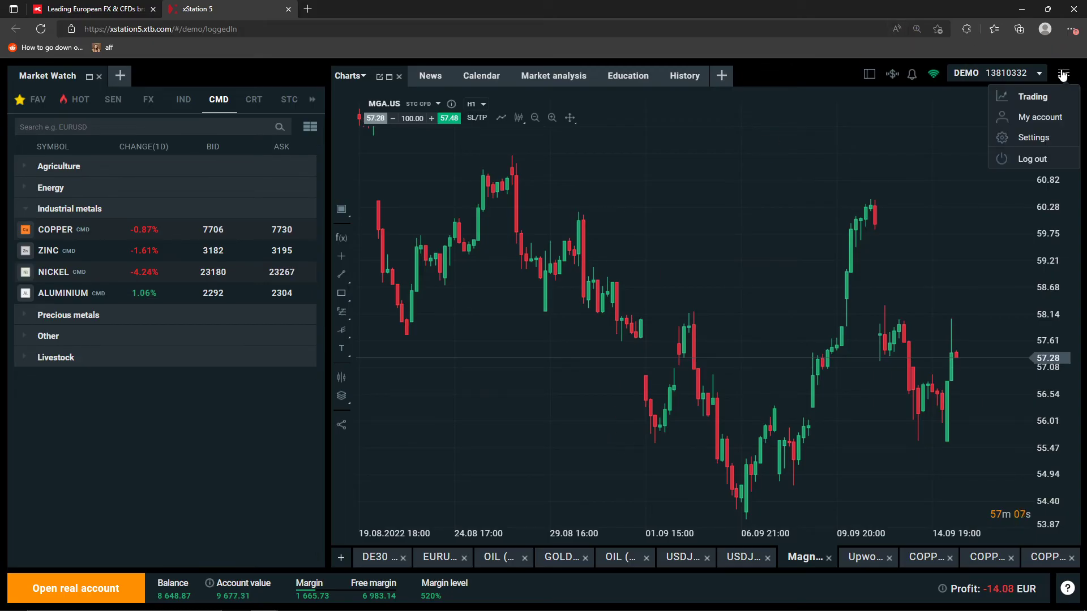
click(1040, 94)
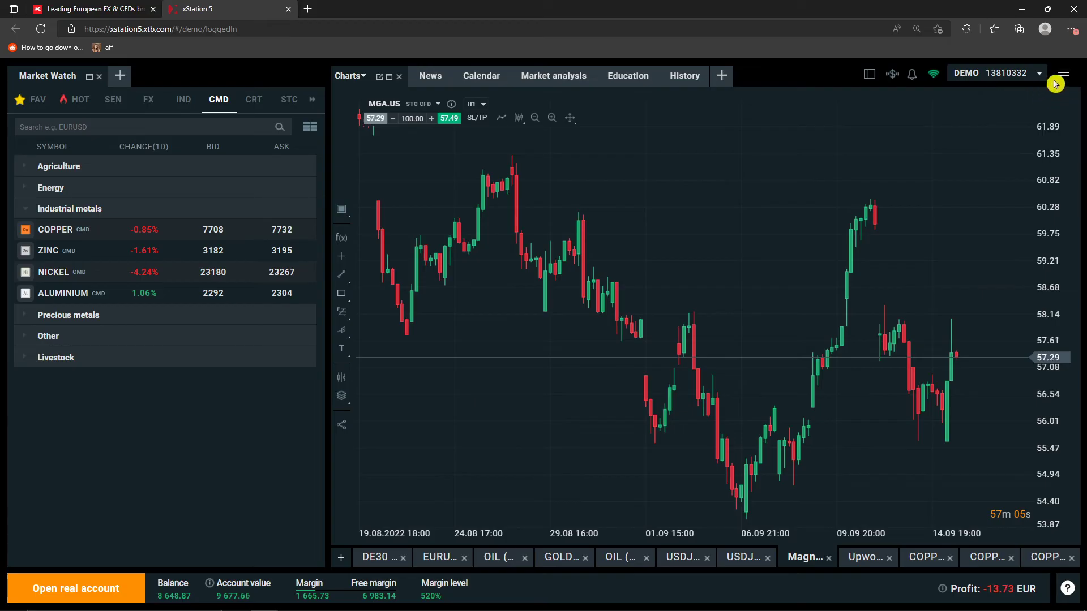
click(1057, 81)
click(1050, 116)
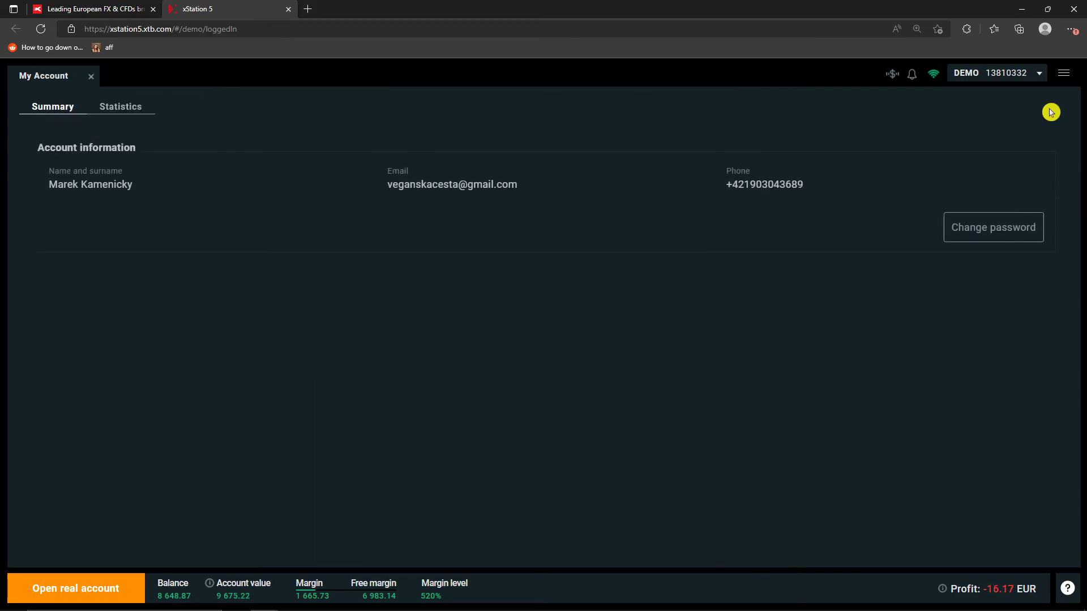
Step: Browse the General, Notifications, Sounds, Platform Confirmations and Hotkeys settings, then close Settings
click(1060, 75)
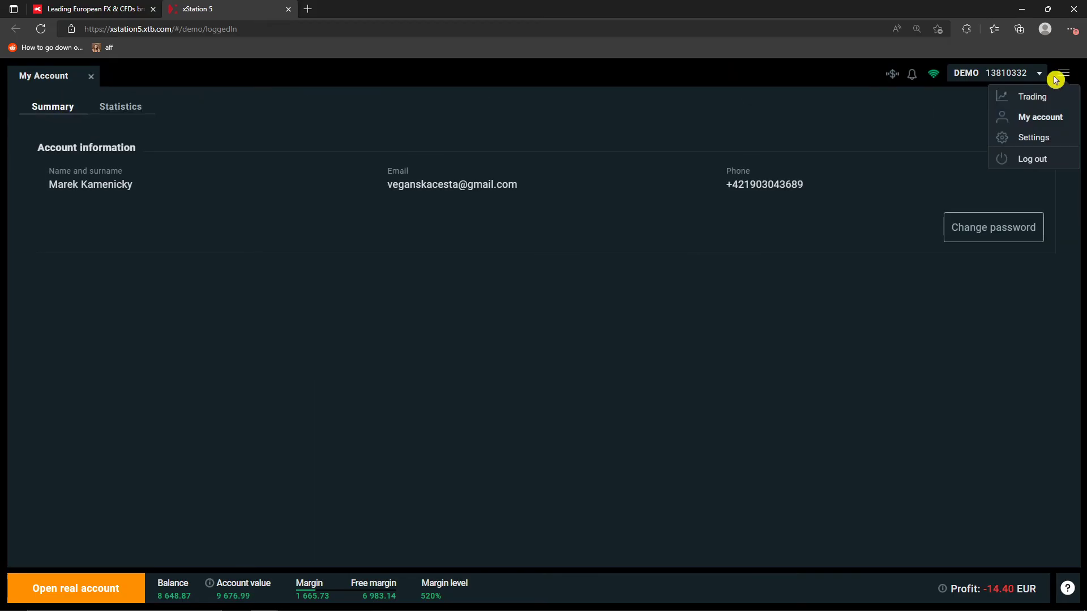
click(1024, 135)
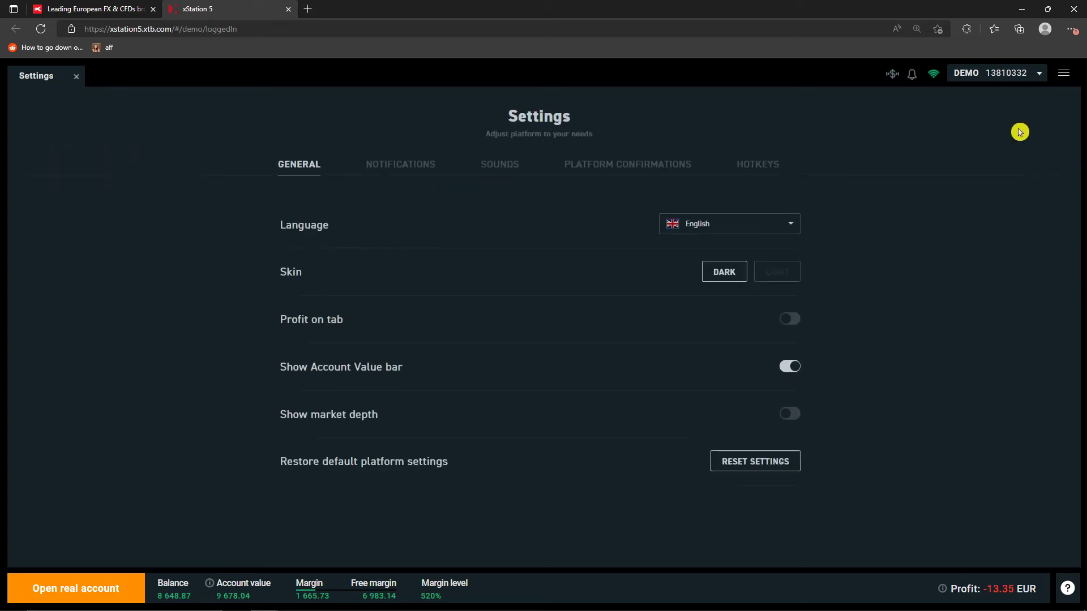
click(401, 170)
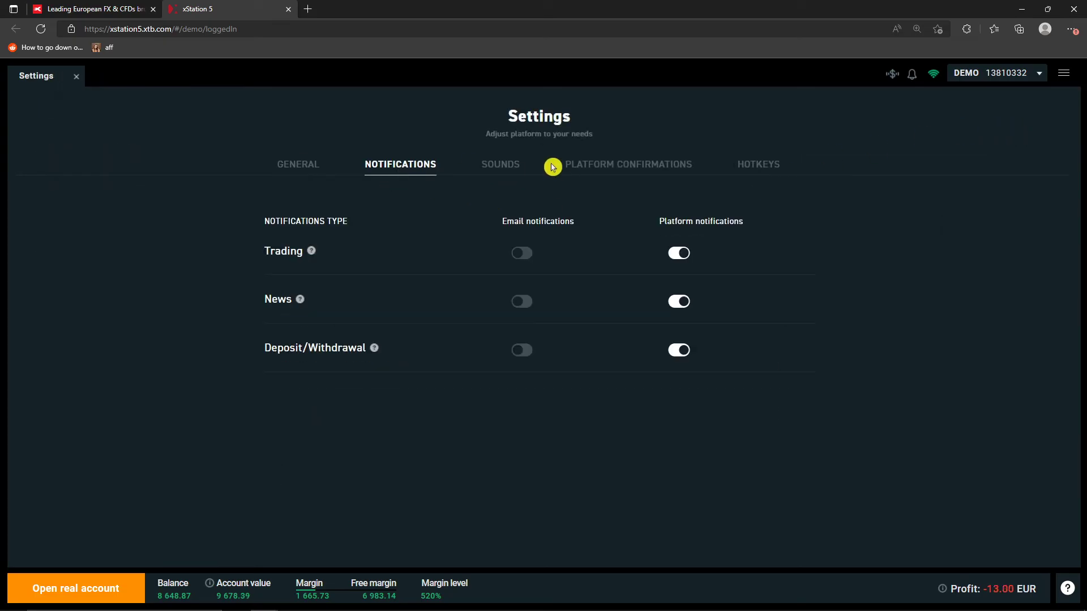
click(520, 167)
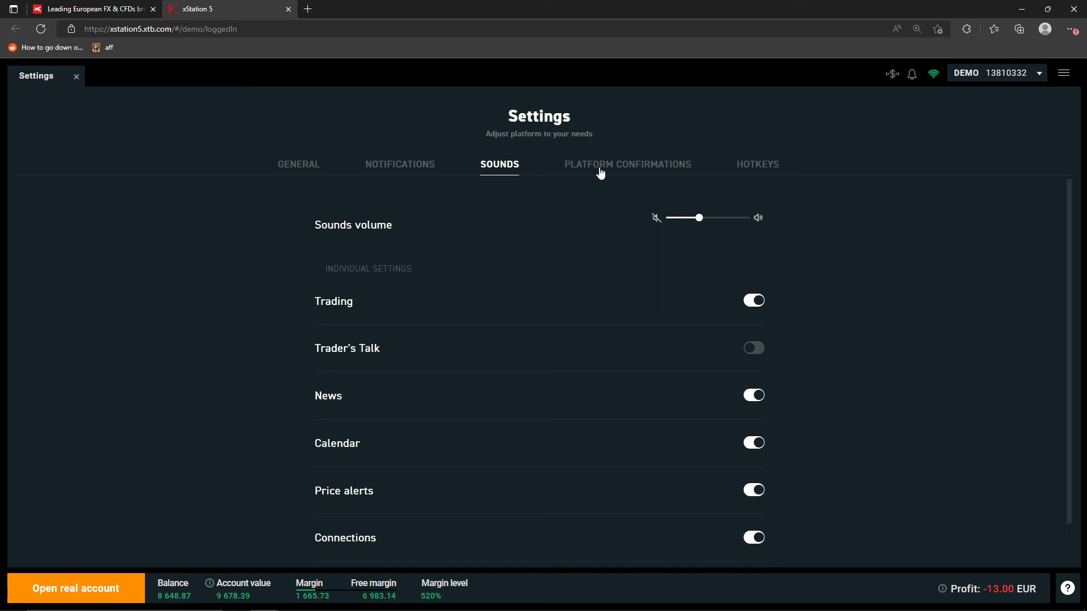
click(634, 167)
click(750, 170)
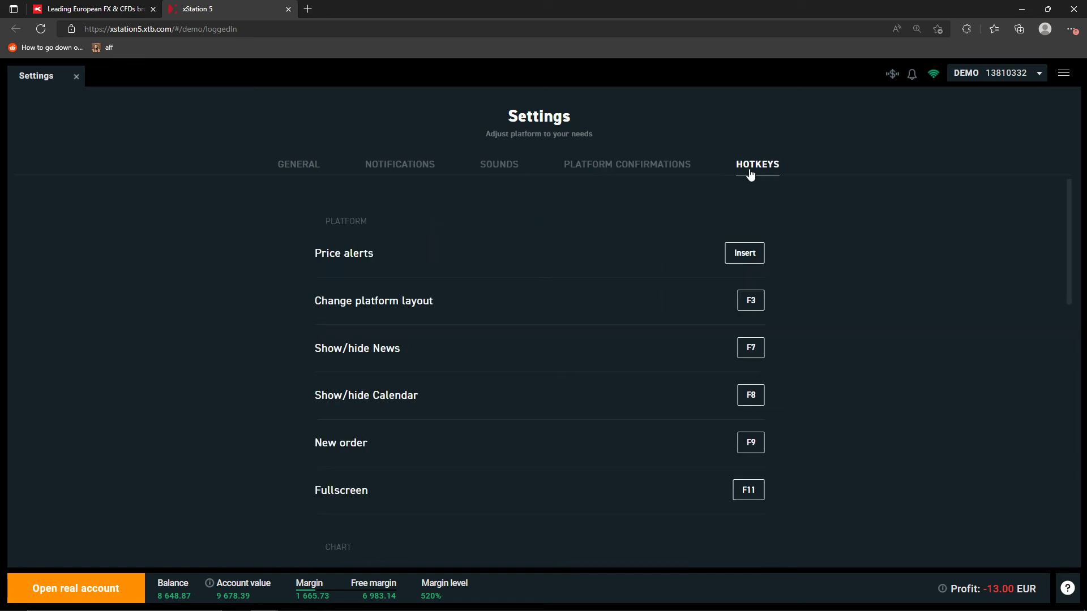
scroll(623, 187, down, 6)
scroll(623, 187, up, 6)
click(76, 78)
Step: Collapse Industrial metals, expand Energy, and open the OIL quick trading panel
click(96, 206)
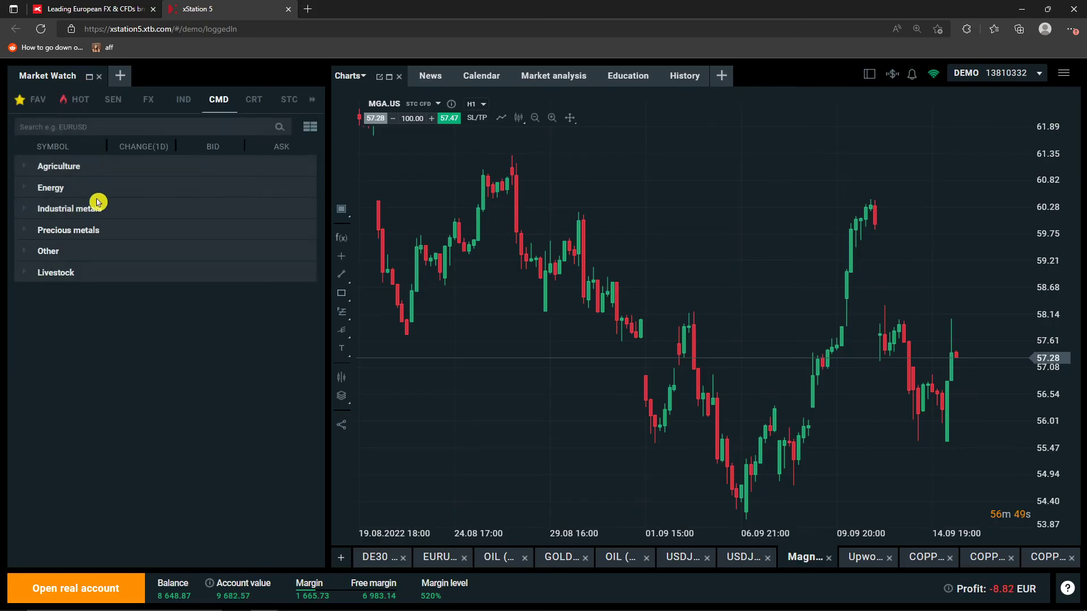
click(38, 193)
click(90, 228)
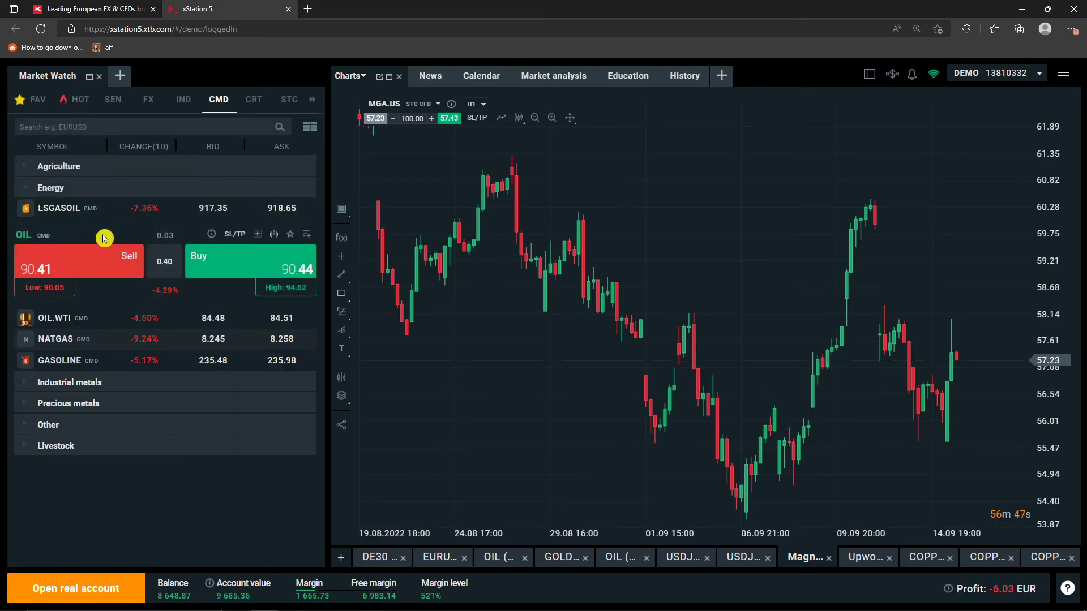
Step: Open OIL's stop loss / take profit settings and raise the trade volume four steps
click(235, 234)
click(182, 261)
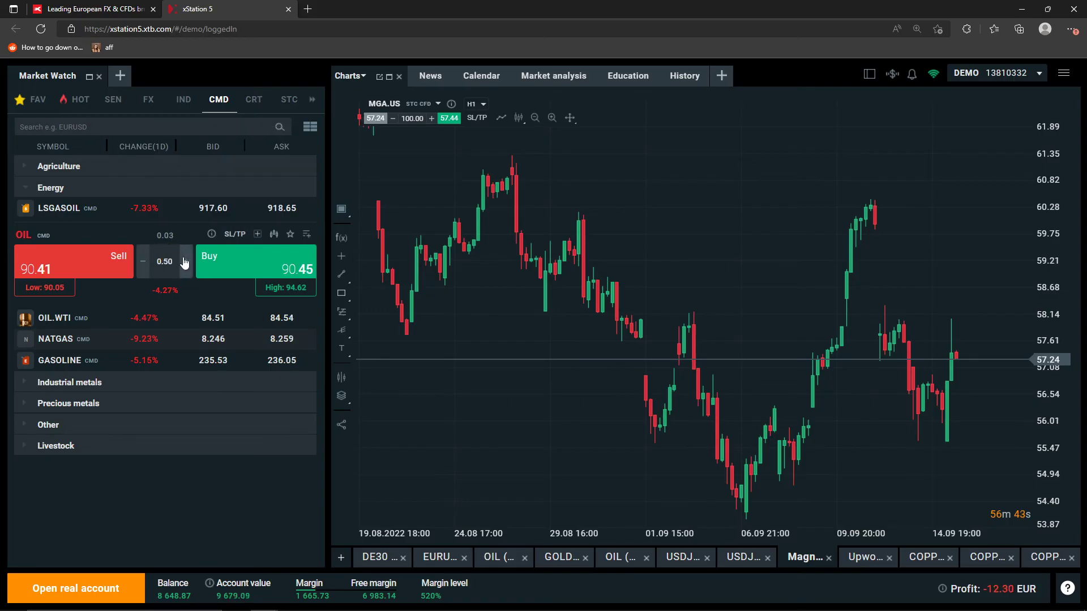
click(182, 262)
click(182, 261)
click(182, 262)
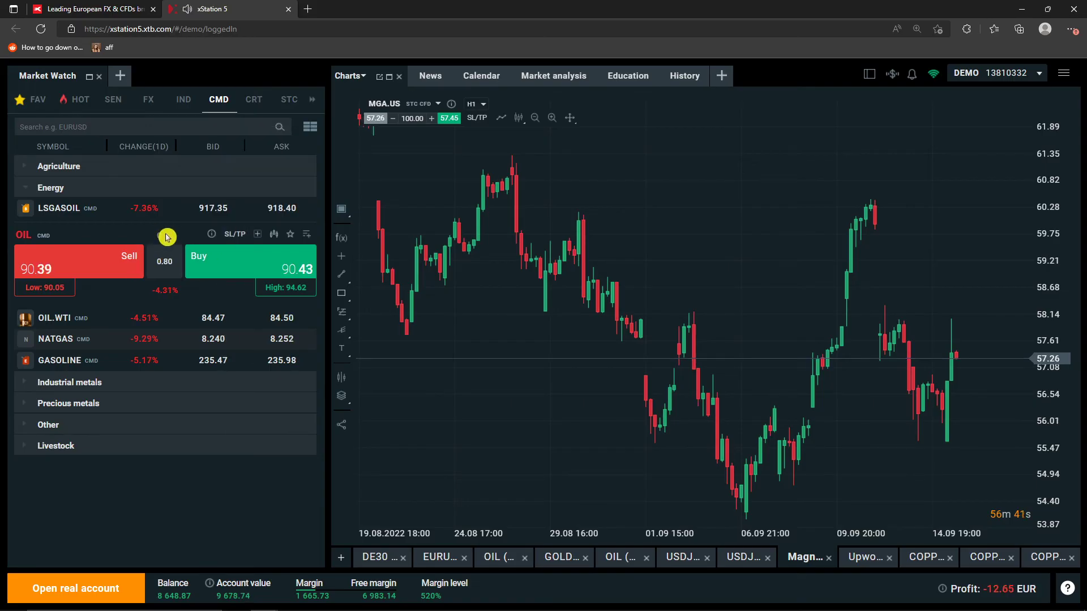
click(163, 233)
click(168, 237)
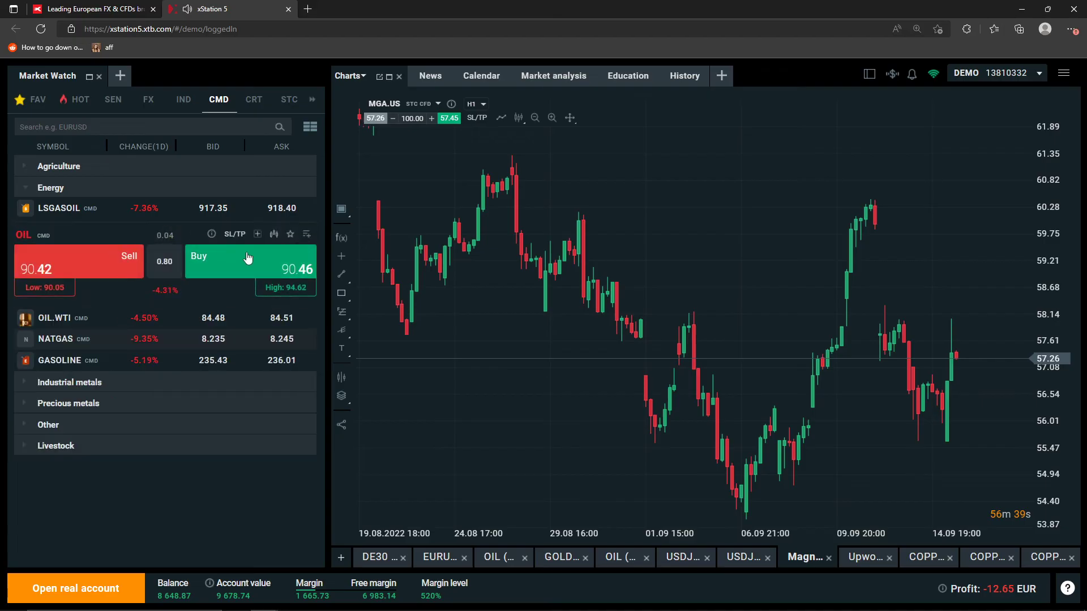
Step: Enter volume 0.10 in the full OIL order dialog and close it without trading
click(258, 234)
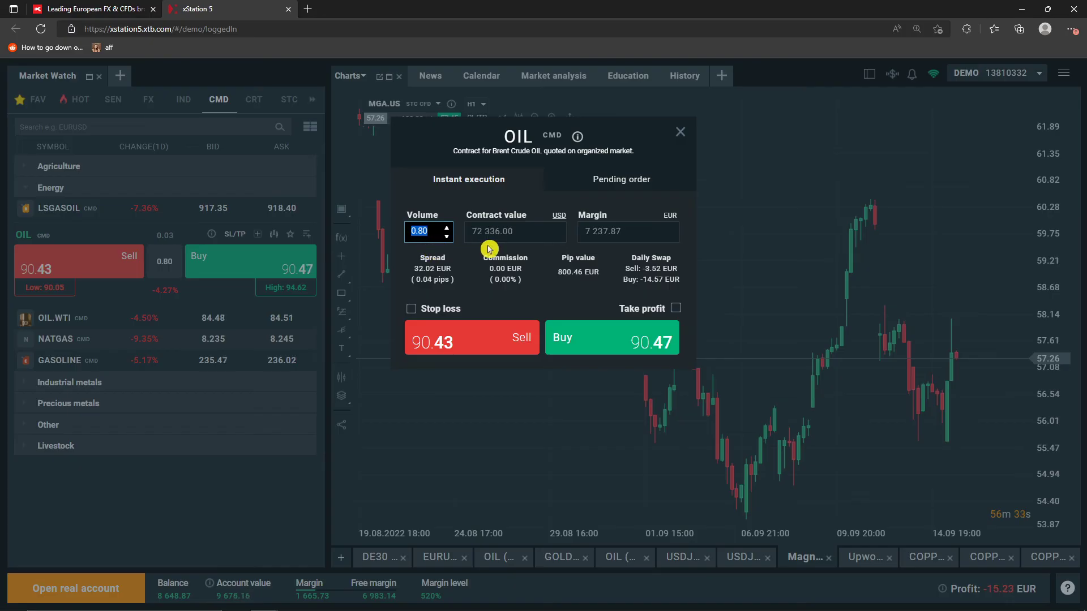
text(0.10)
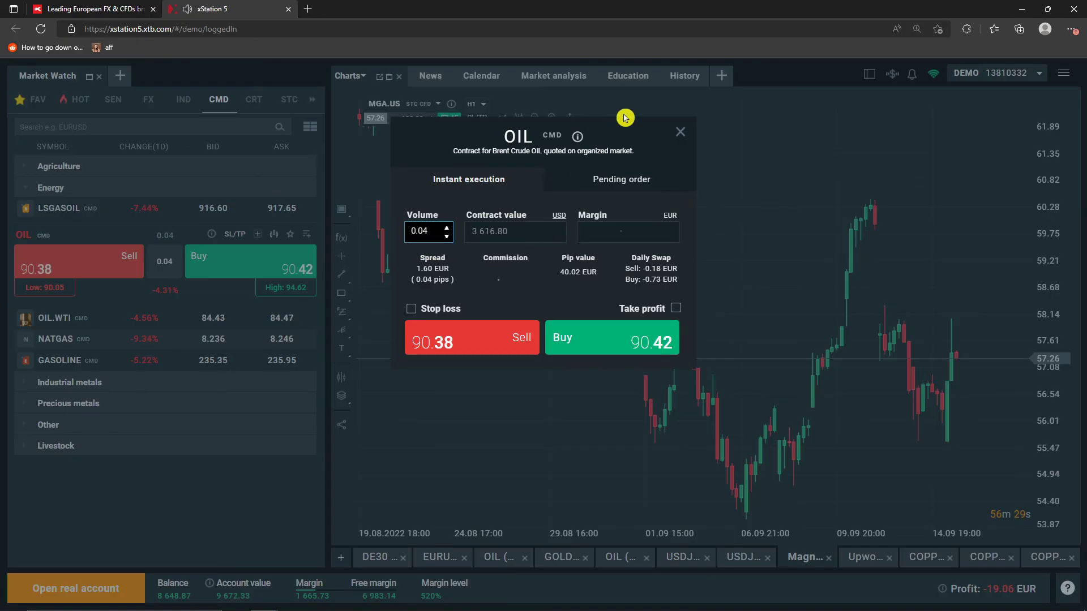
click(683, 136)
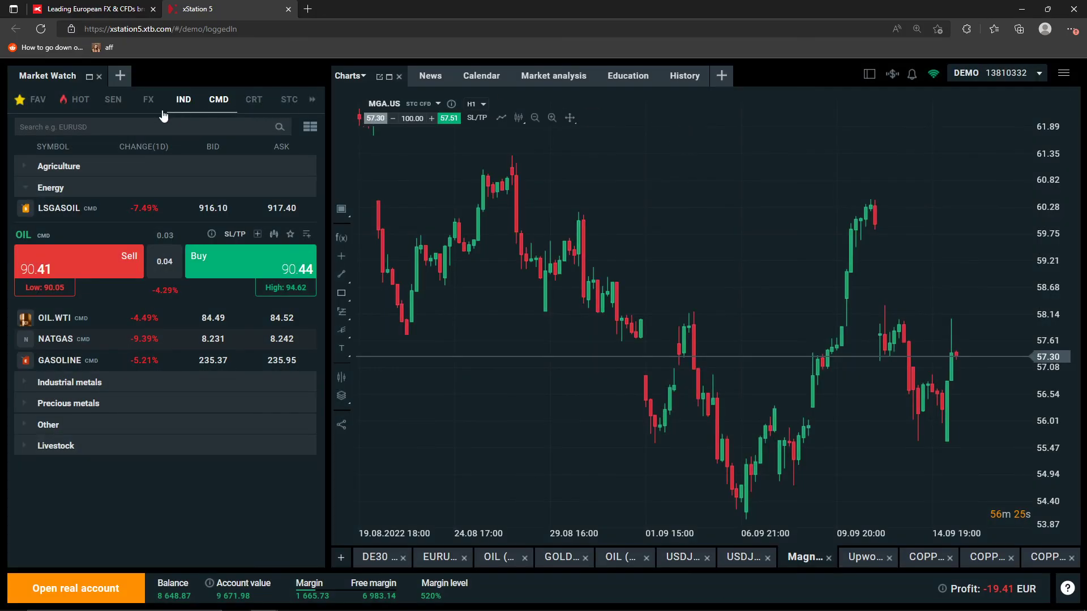
Step: Switch Market Watch to FAV, expand USDJPY, and open then close its order window
click(80, 101)
click(23, 102)
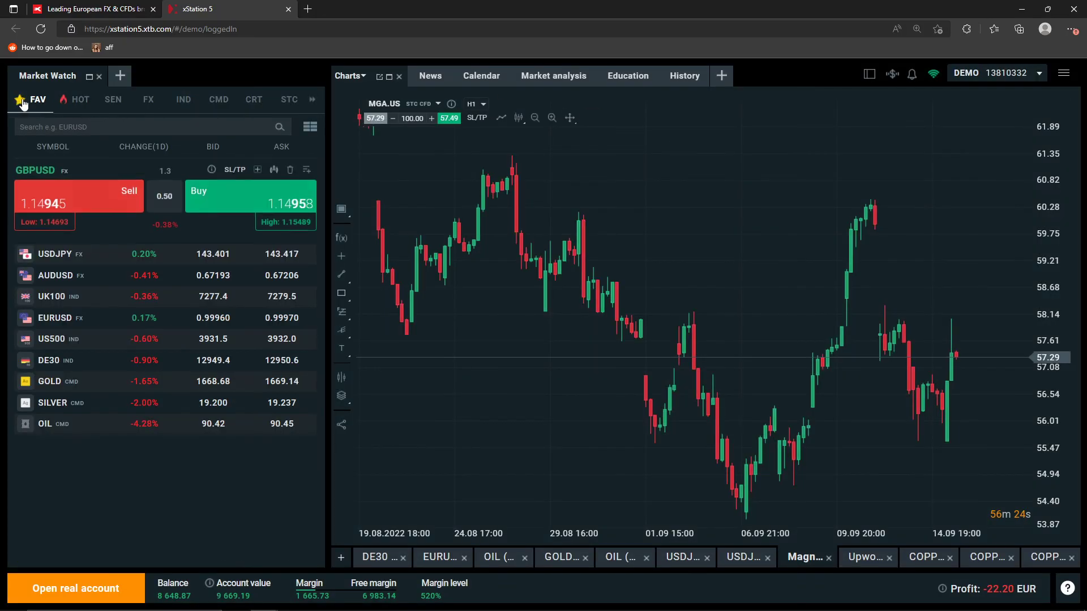
click(80, 254)
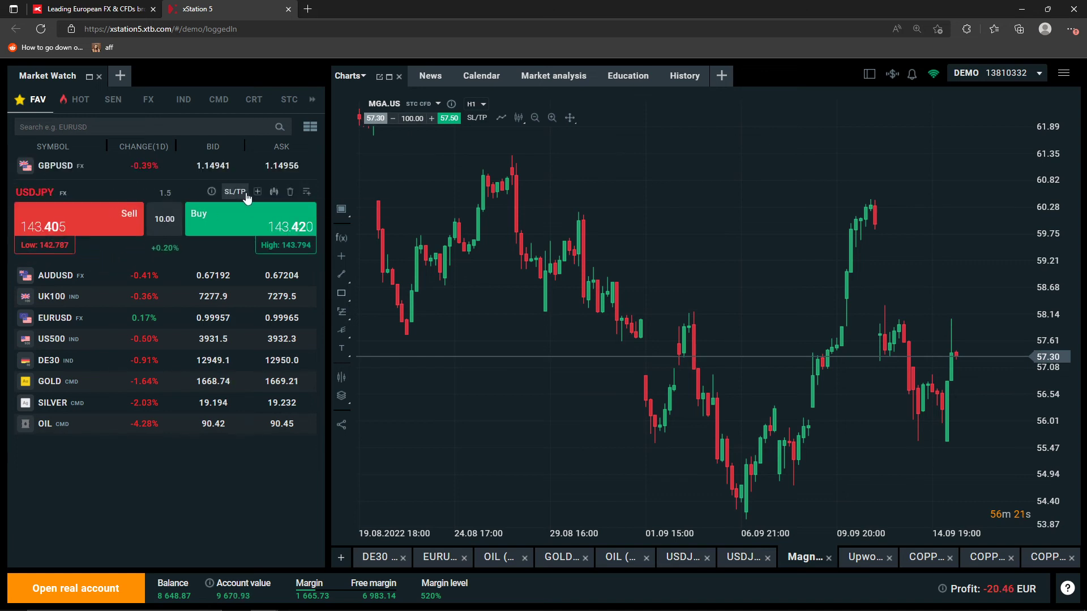
click(253, 196)
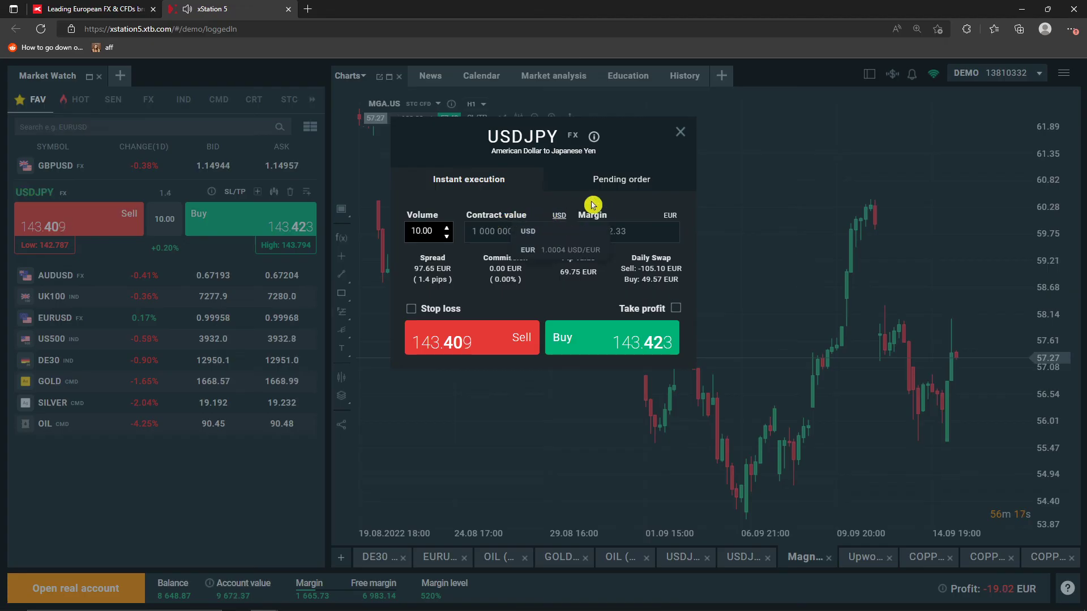
click(678, 136)
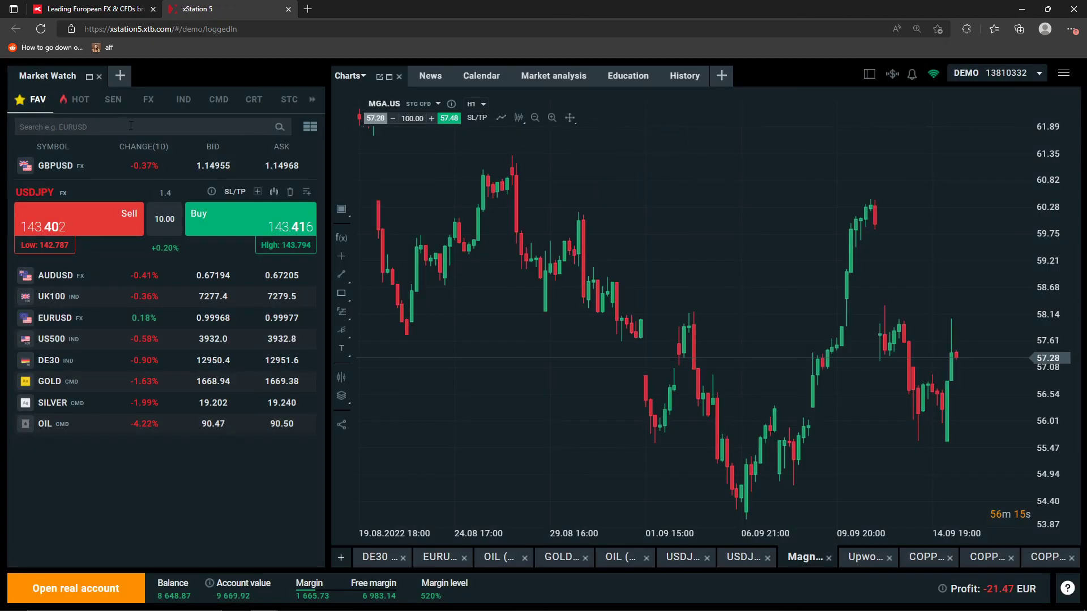
Step: Attempt a 15-lot USDJPY buy, which is rejected
triple_click(146, 224)
click(145, 219)
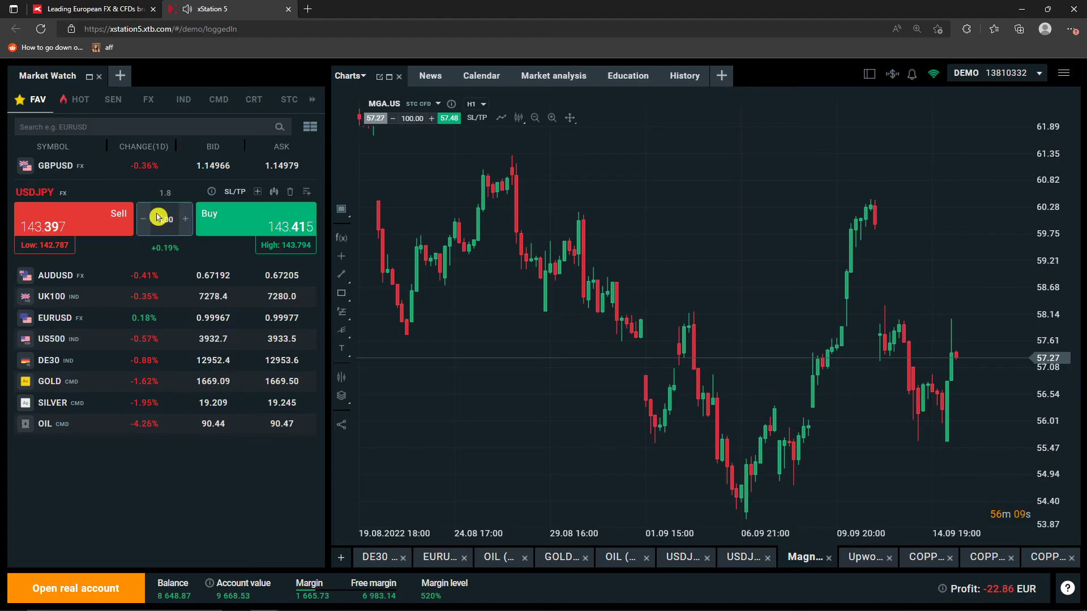
text(15)
click(254, 230)
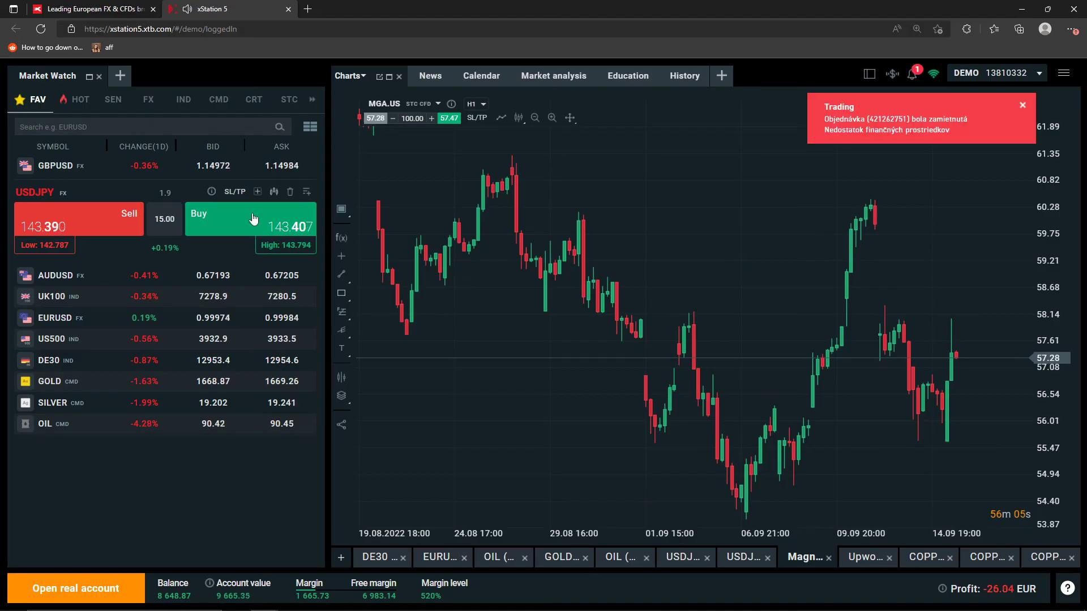
Step: Change the USDJPY volume to 0.50 and buy
click(165, 217)
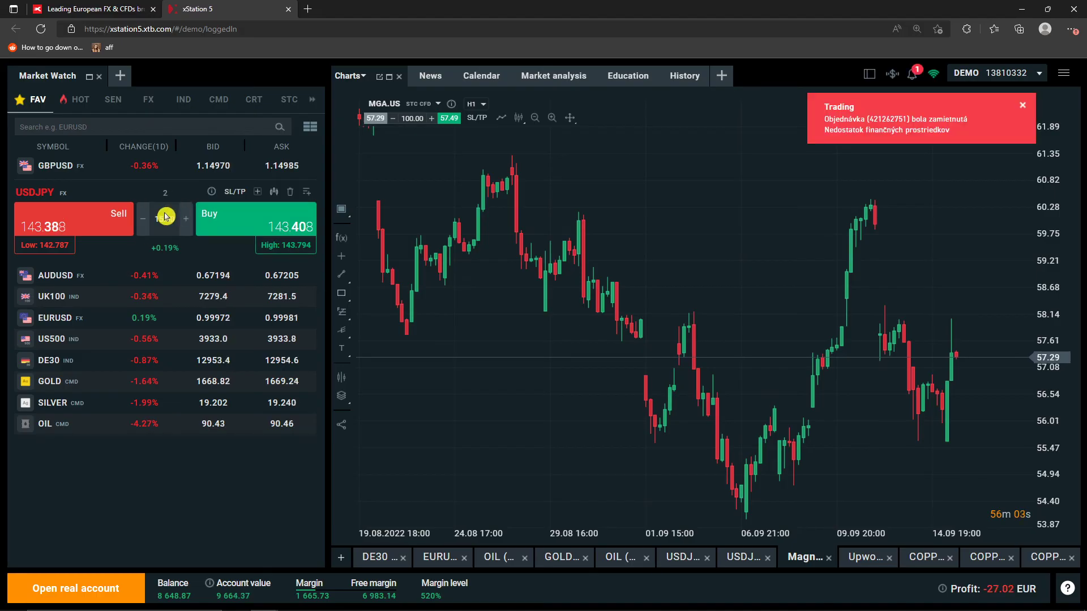
click(163, 218)
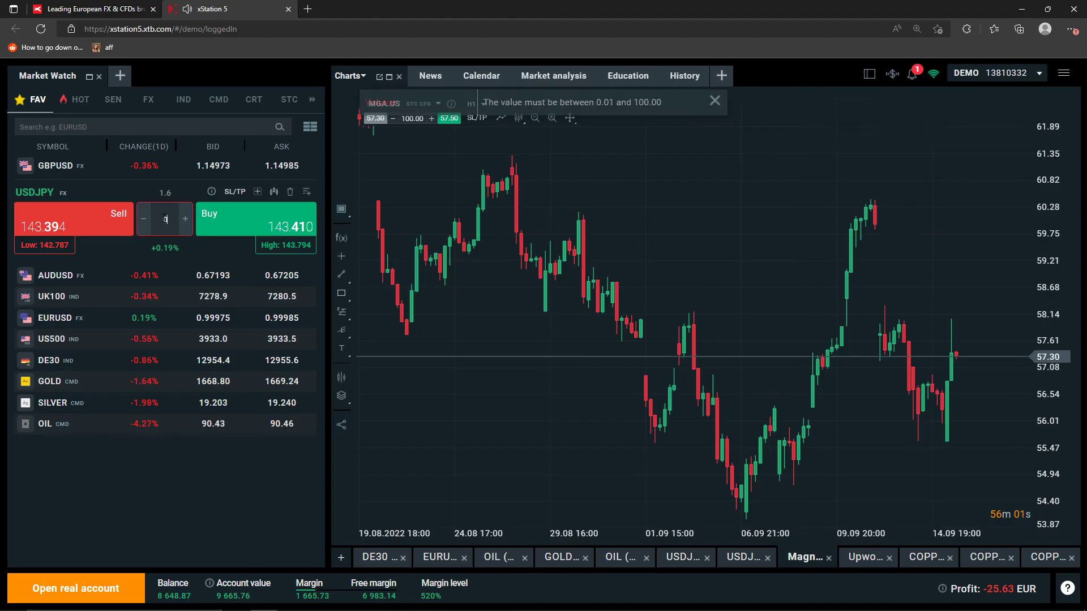
text(0.5)
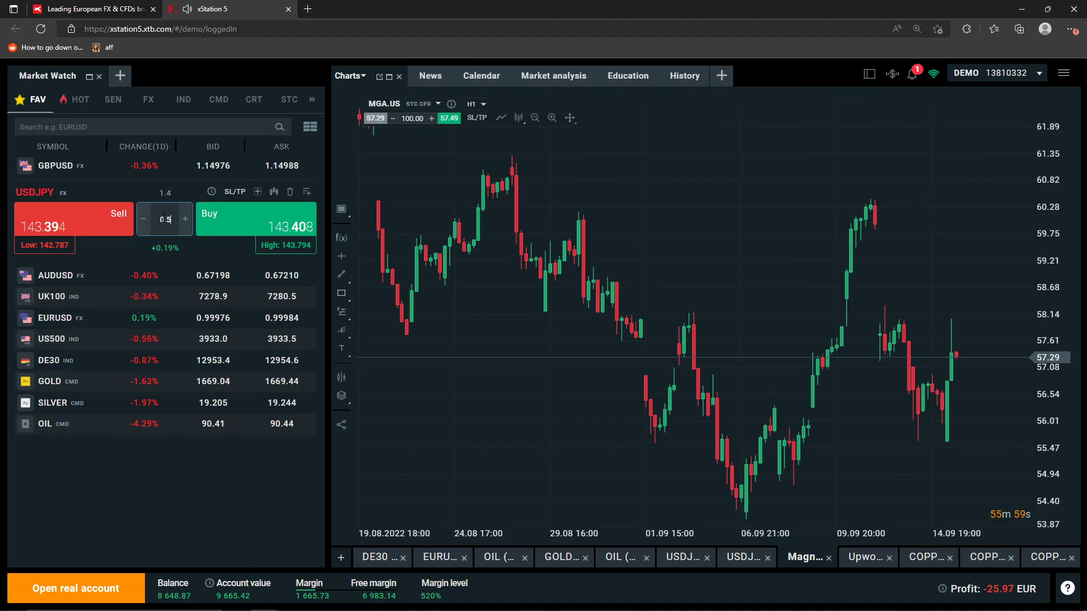
click(216, 221)
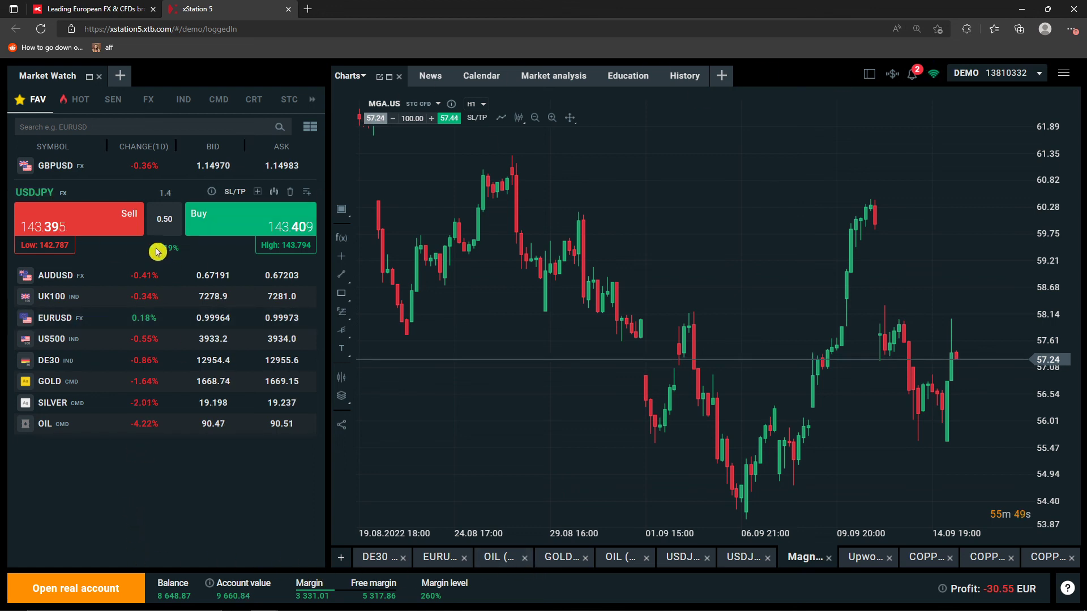
Step: Drag USDJPY below AUDUSD in favourites and open a new USDJPY order window
mouse_move(161, 219)
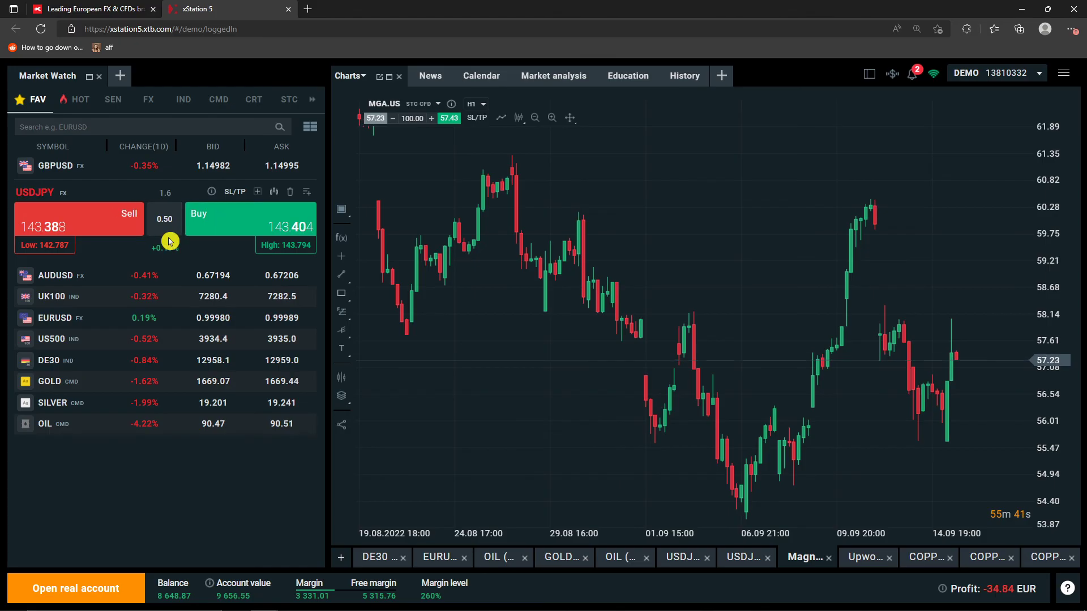
drag(167, 239, 170, 266)
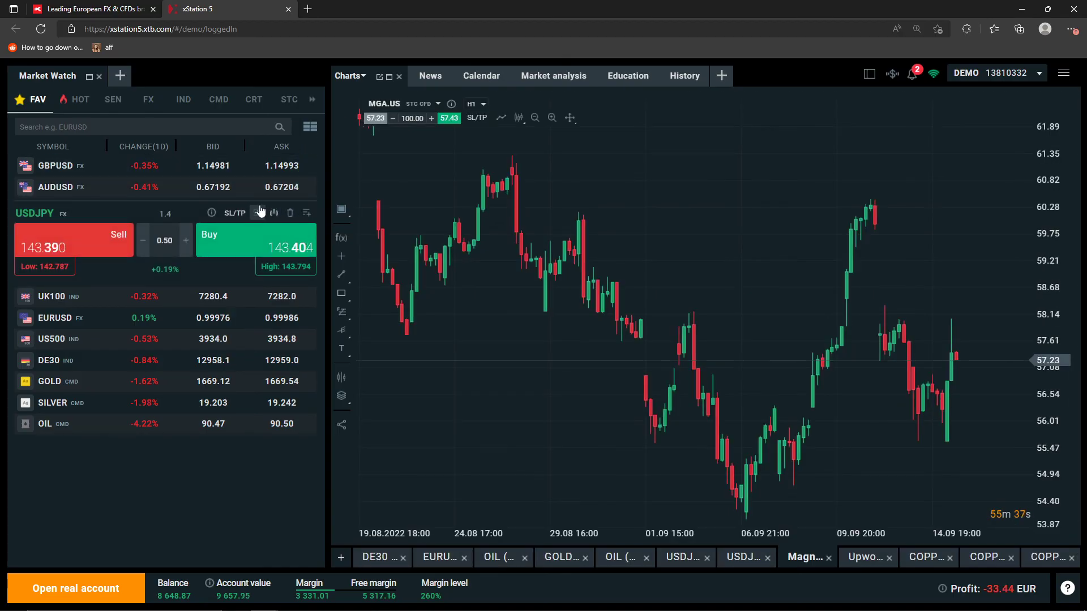
click(258, 213)
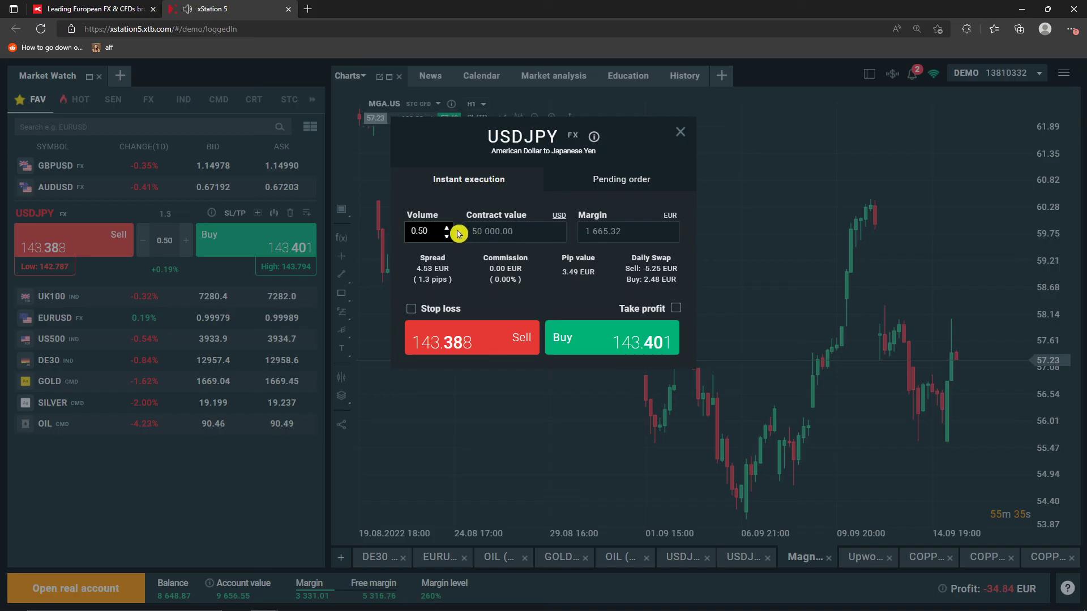
Step: Set the USDJPY order volume to 0.04, enabling stop loss 143.379 and take profit 143.391
double_click(447, 237)
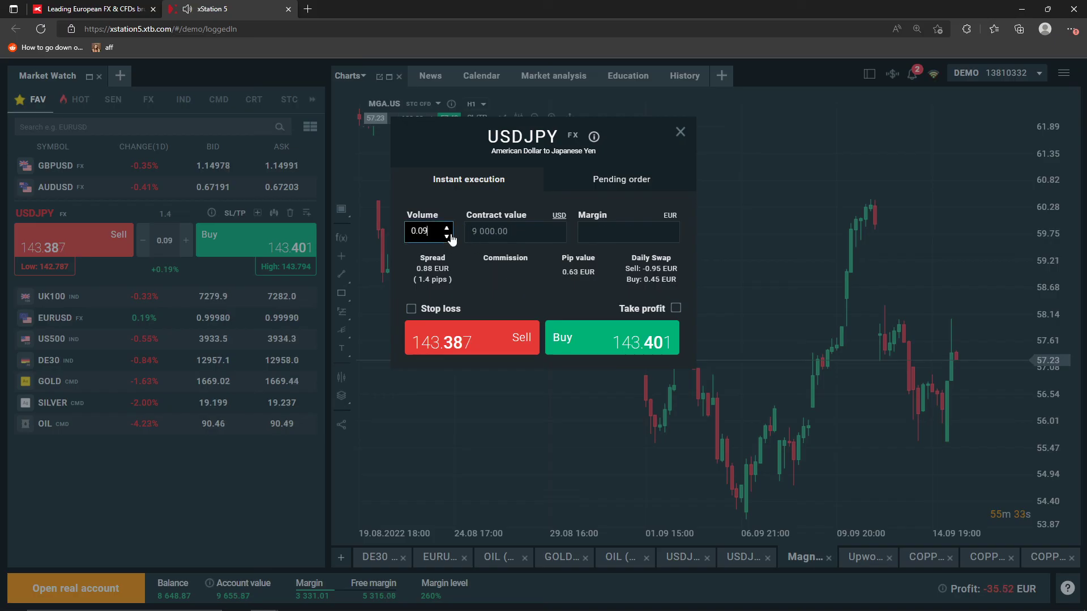
click(447, 236)
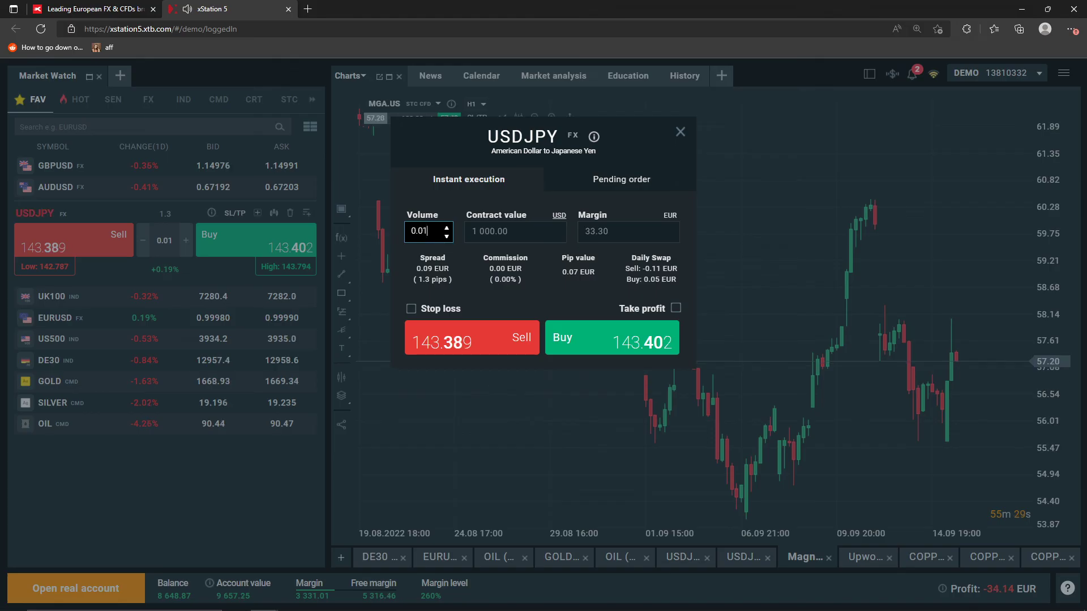
text(05)
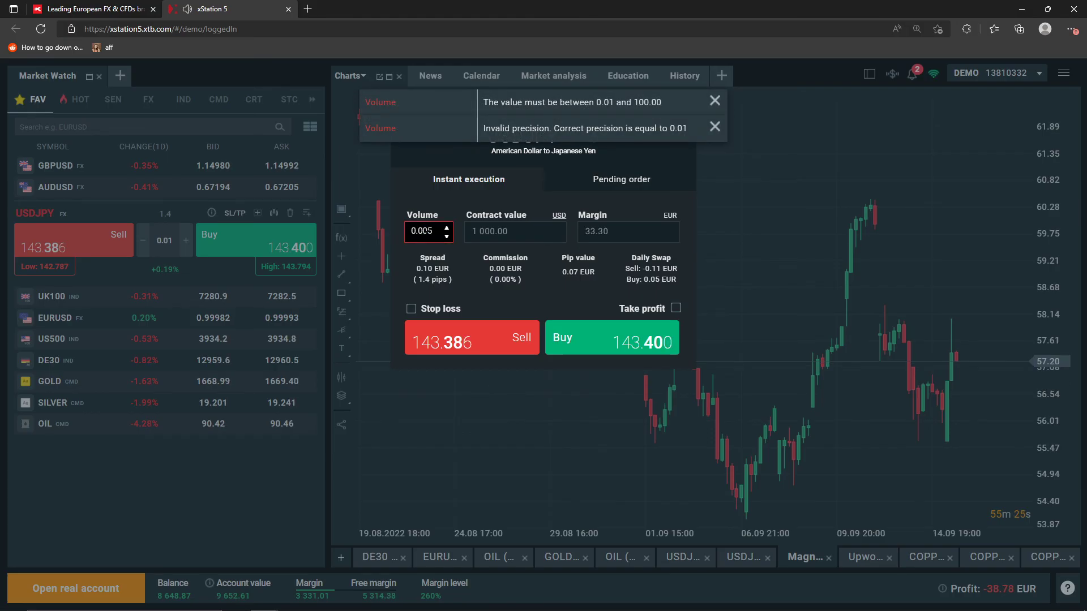
key(BackSpace)
key(BackSpace)
key(BackSpace)
text(50)
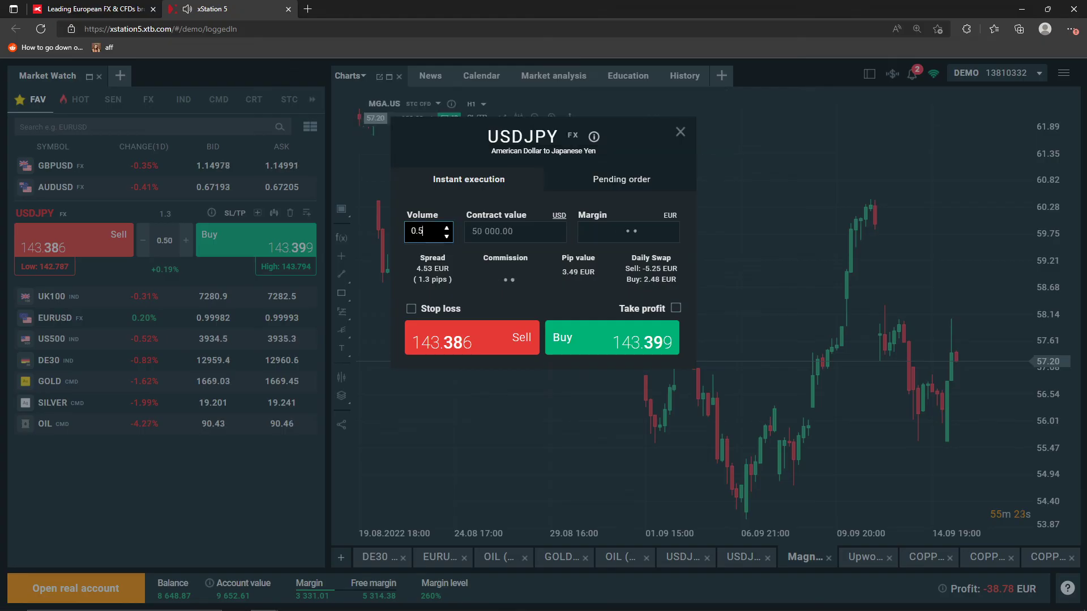
text(1)
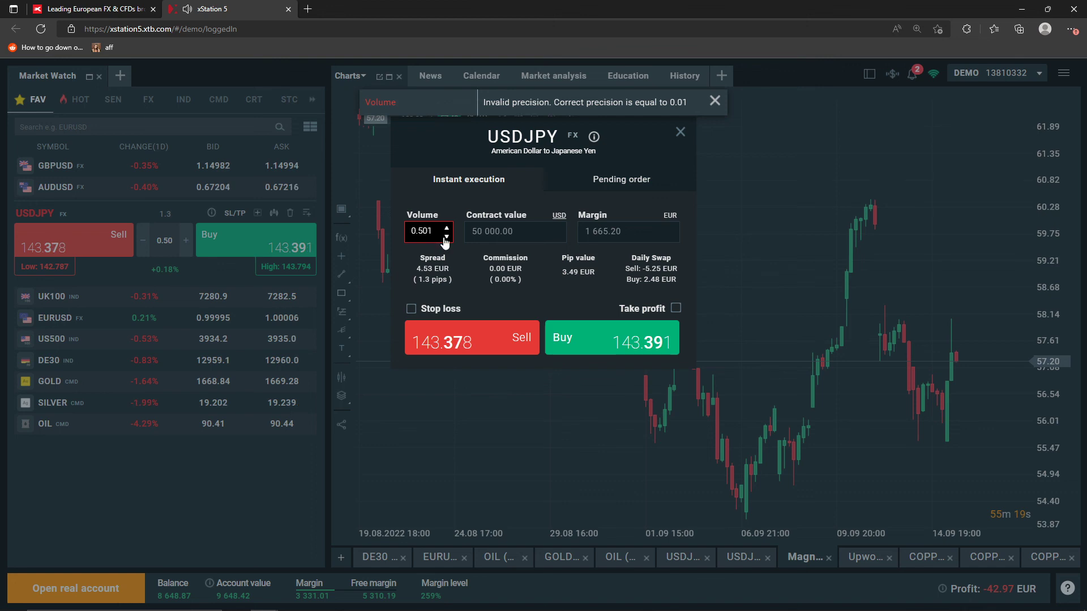
click(446, 237)
click(447, 237)
click(447, 237)
click(447, 238)
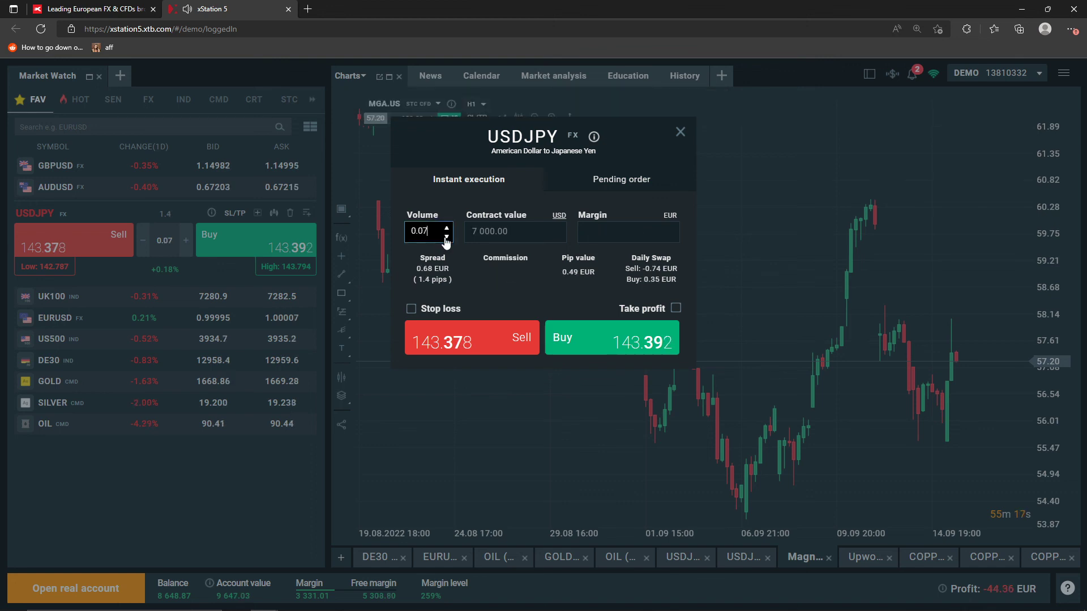
click(447, 238)
click(447, 237)
click(444, 310)
click(675, 309)
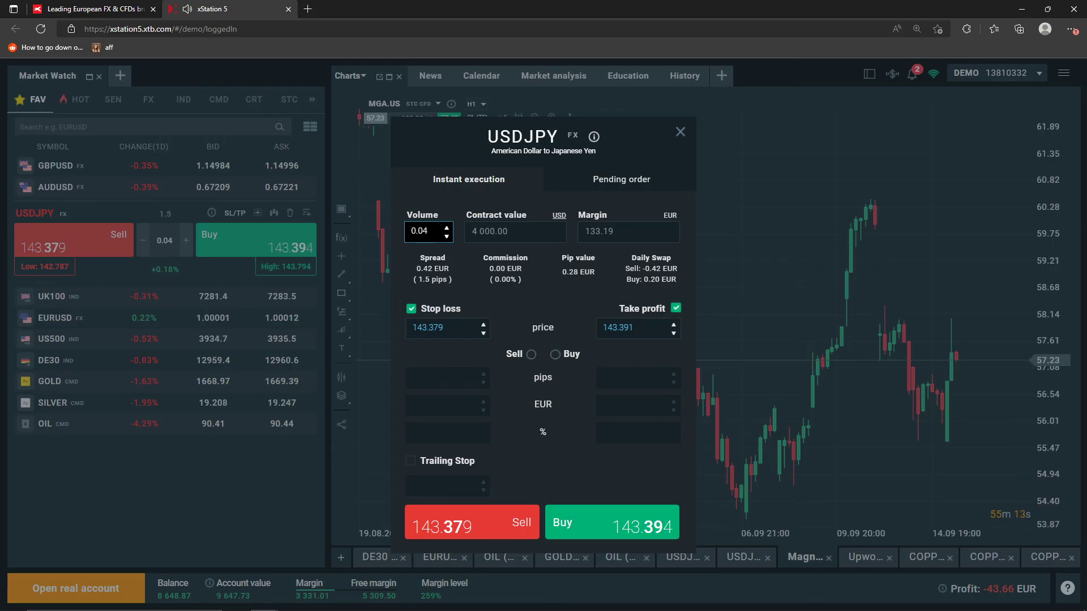